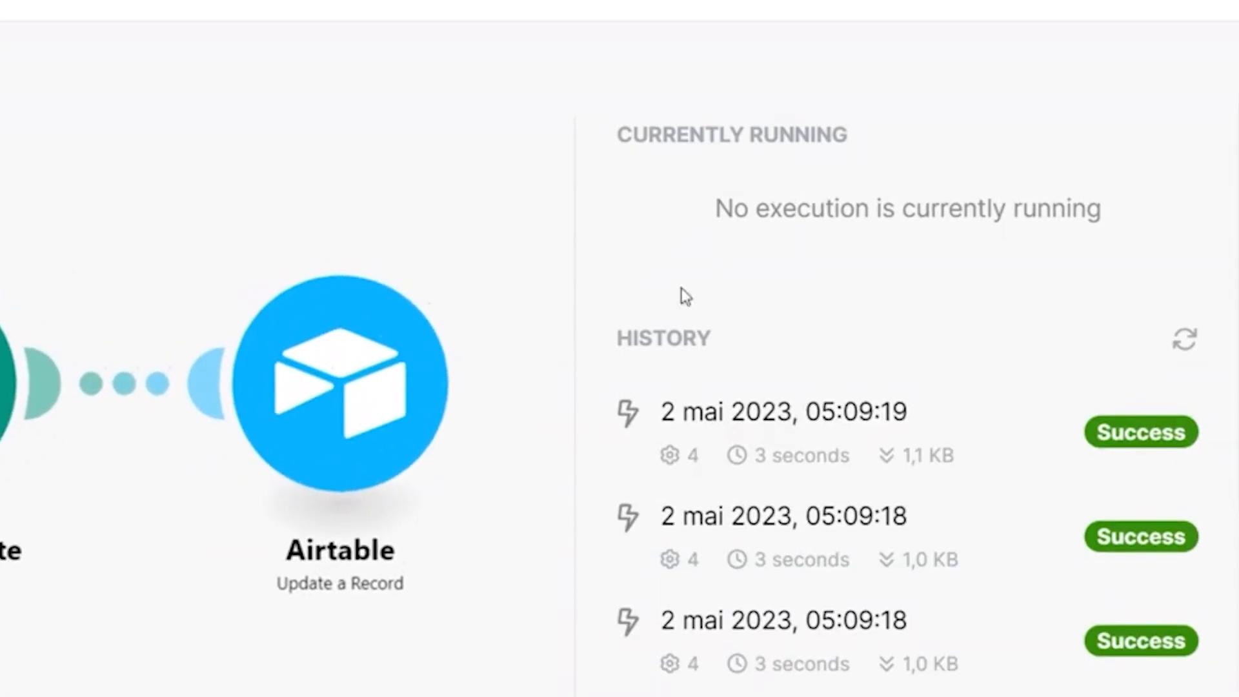
pyautogui.click(721, 406)
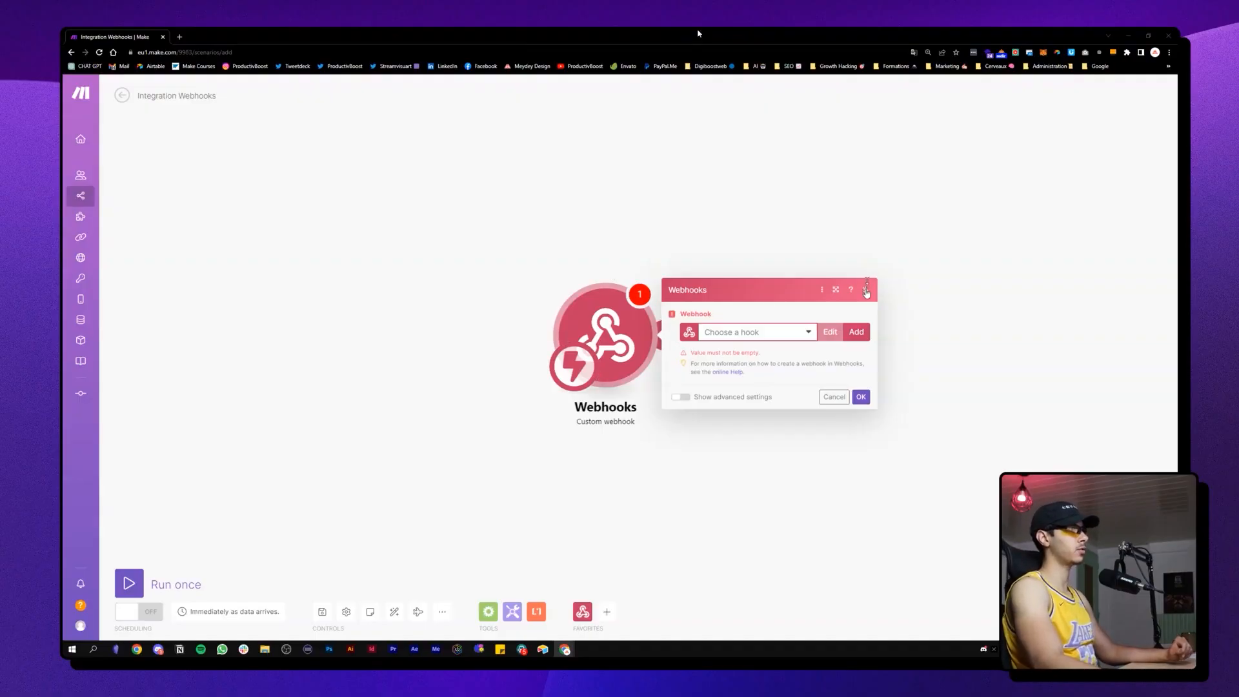
# Step: Close the unconfigured Webhooks settings and delete the Webhooks module from the scenario
pyautogui.click(866, 290)
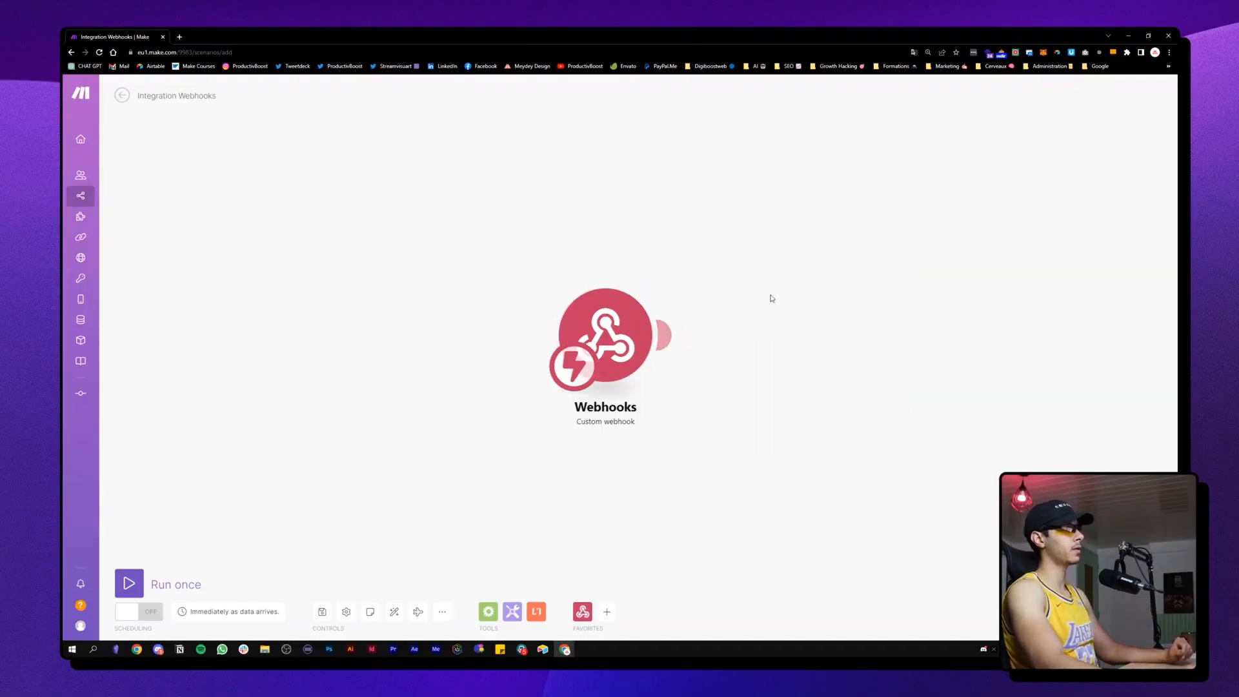
pyautogui.rightClick(625, 342)
pyautogui.click(639, 446)
# Step: Add a Webhooks module with the Custom webhook trigger as the scenario's first module
pyautogui.click(637, 334)
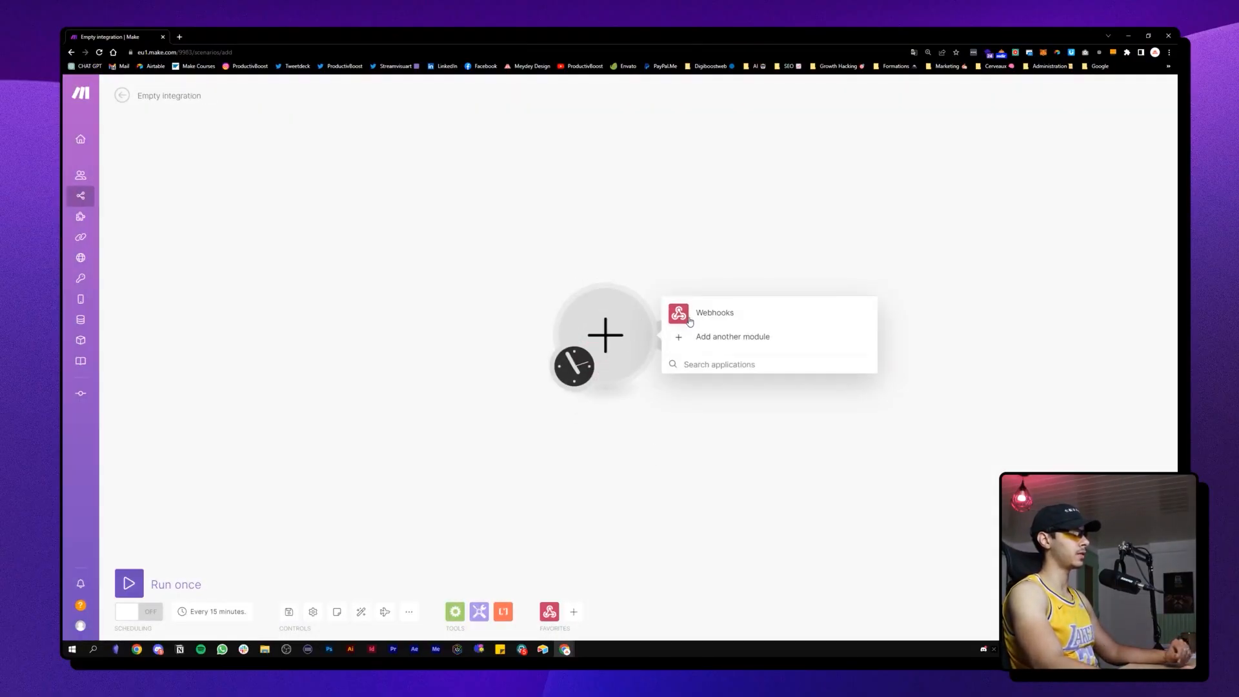
pyautogui.click(690, 321)
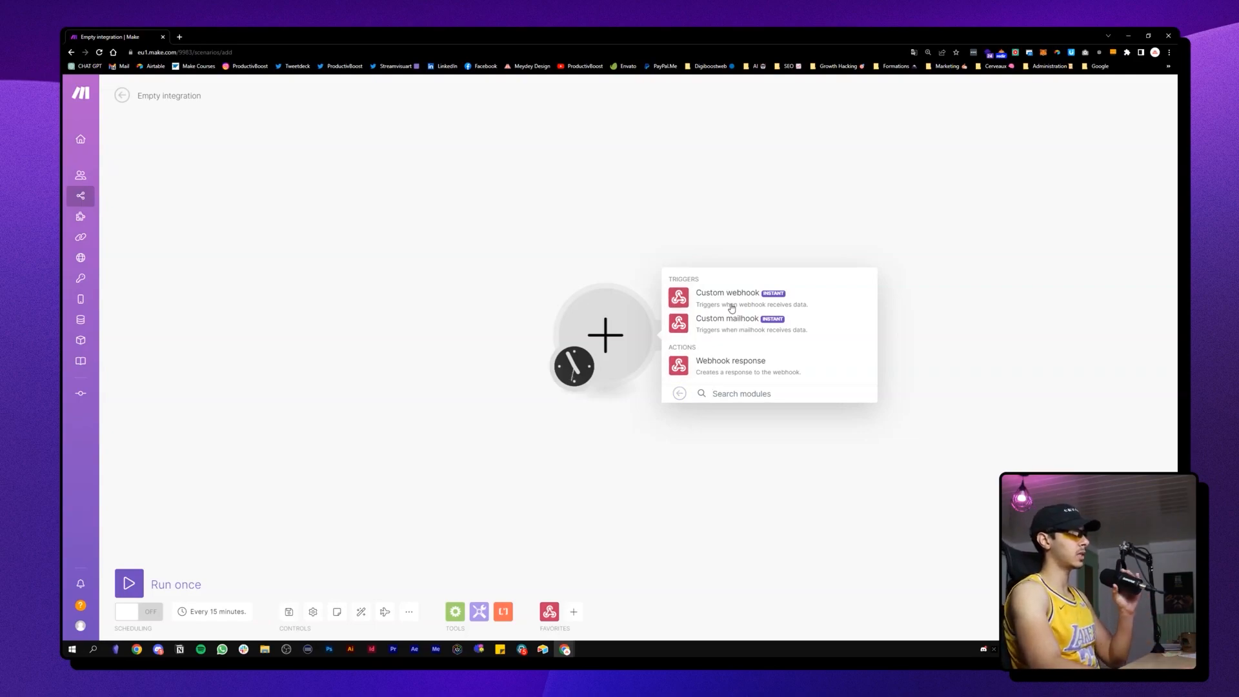
pyautogui.click(700, 302)
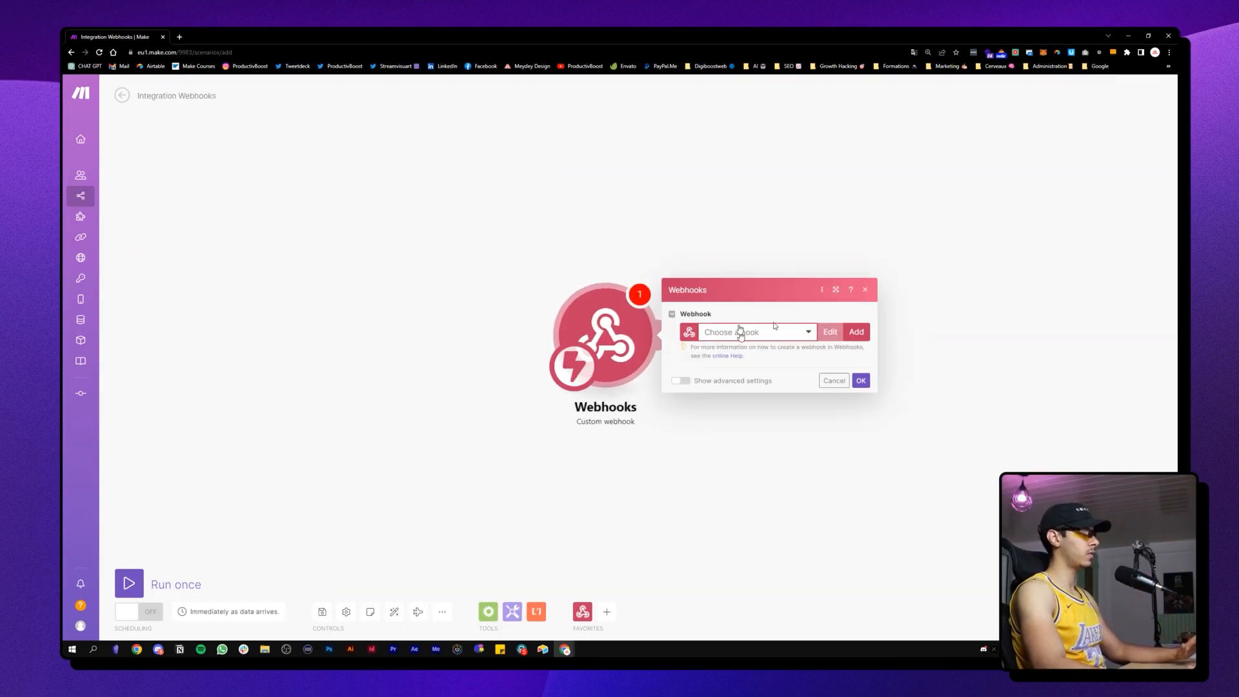
# Step: Create a new webhook named "Mon webhook" for the trigger and save it
pyautogui.click(742, 332)
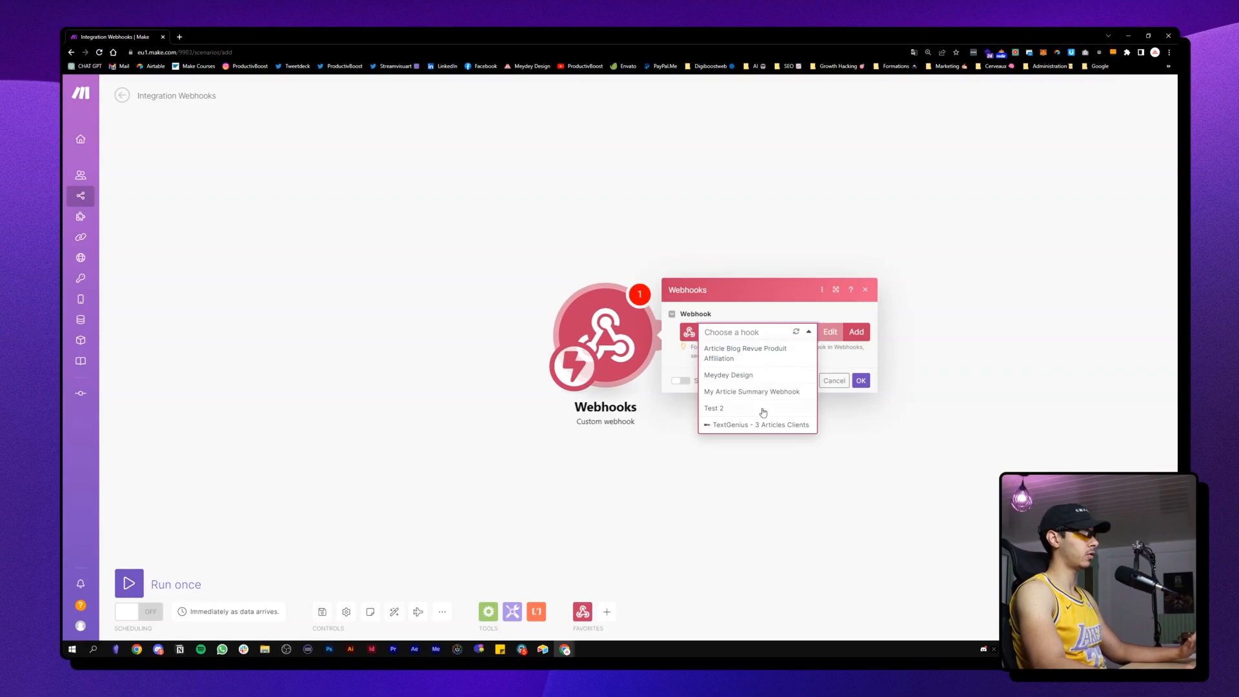
pyautogui.click(767, 333)
pyautogui.click(856, 332)
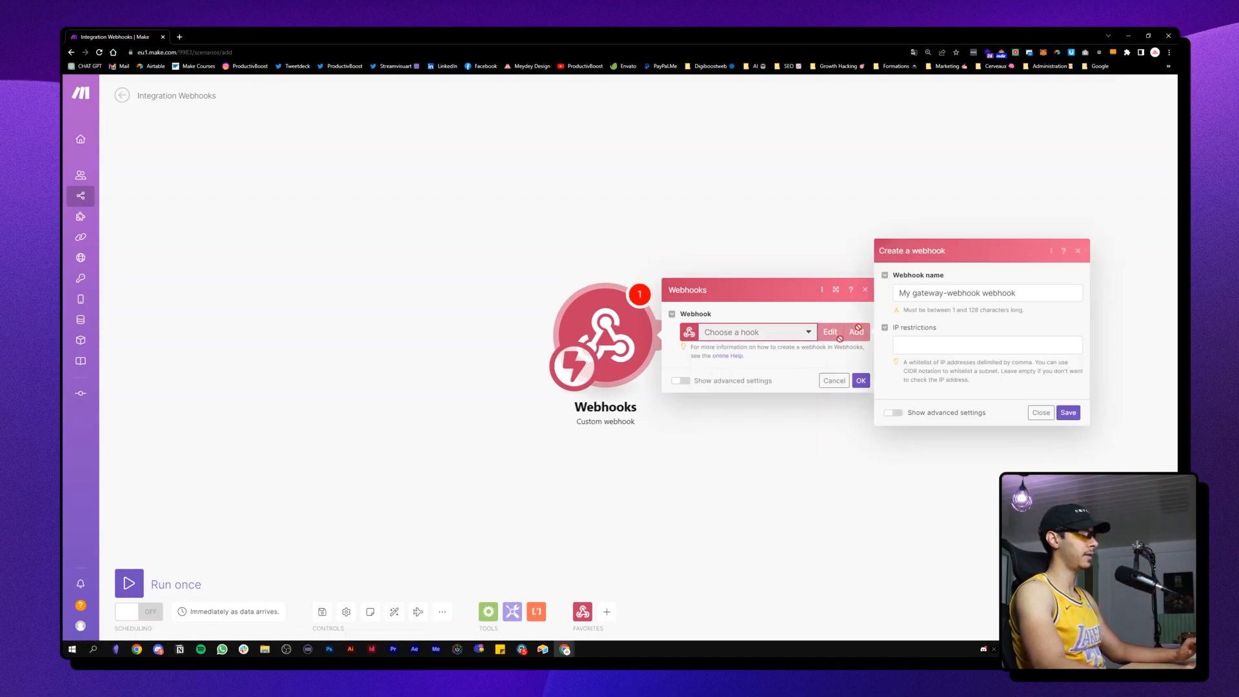
pyautogui.doubleClick(947, 293)
pyautogui.hotkey('ctrl', 'a')
pyautogui.write('M')
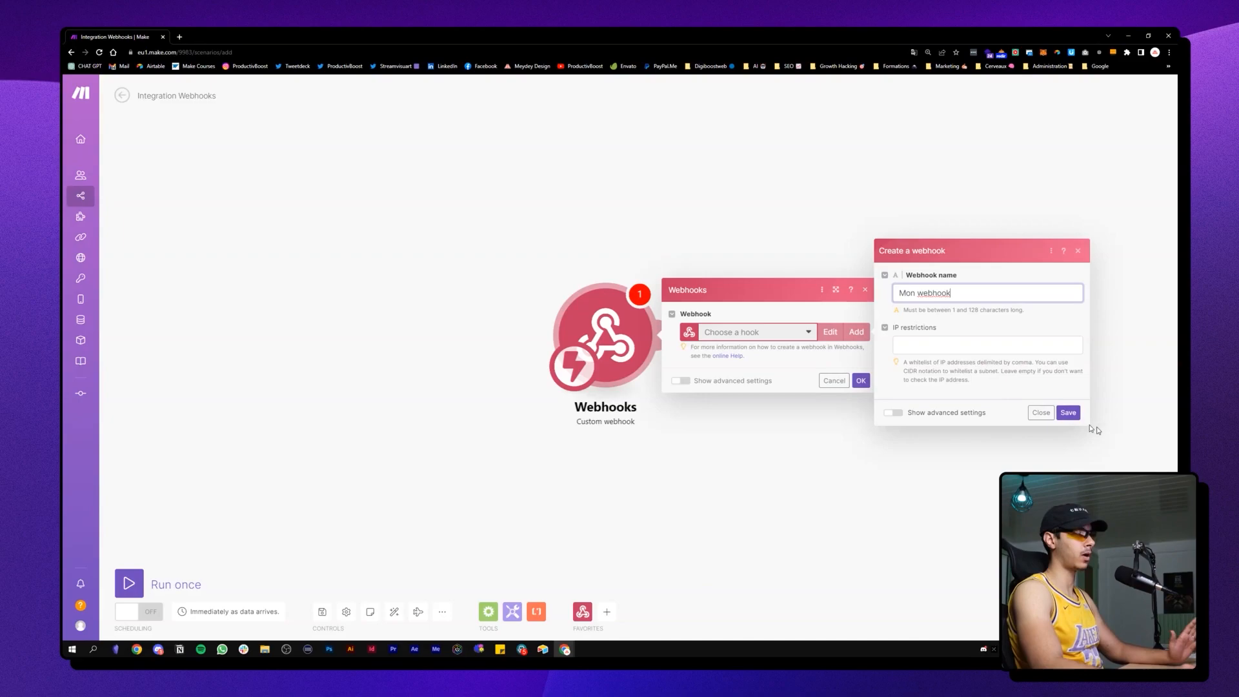
pyautogui.click(1068, 413)
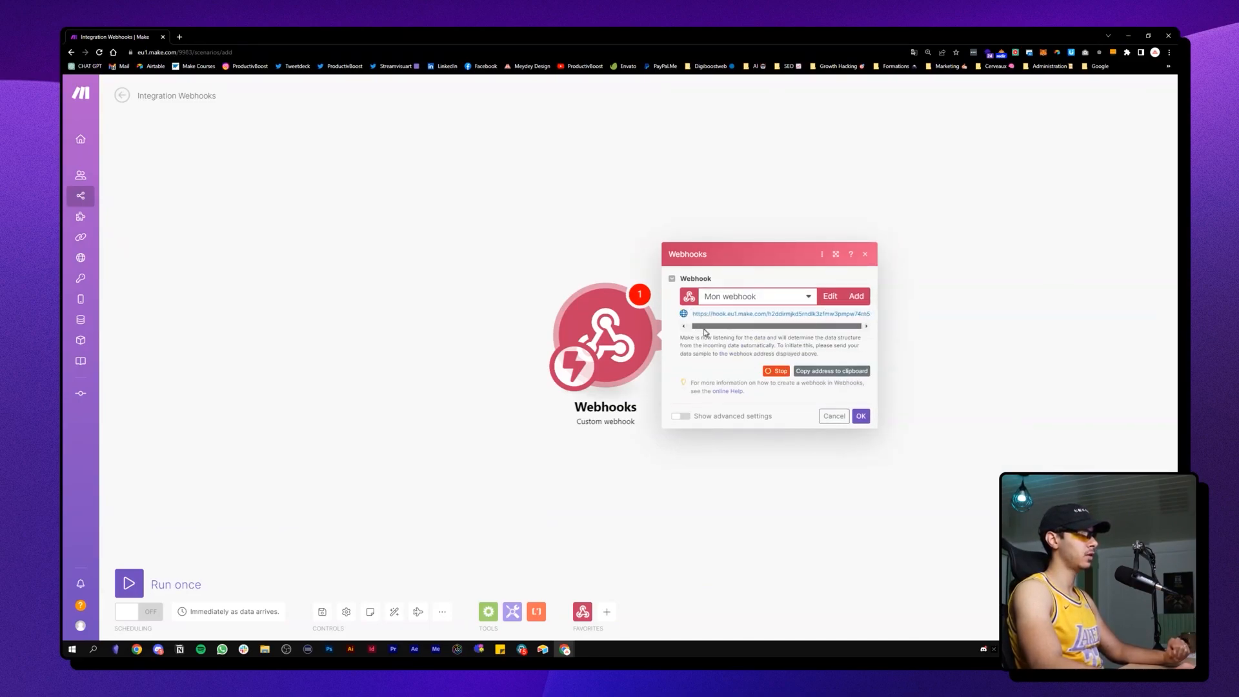
# Step: Copy the full address of the new webhook
pyautogui.tripleClick(703, 315)
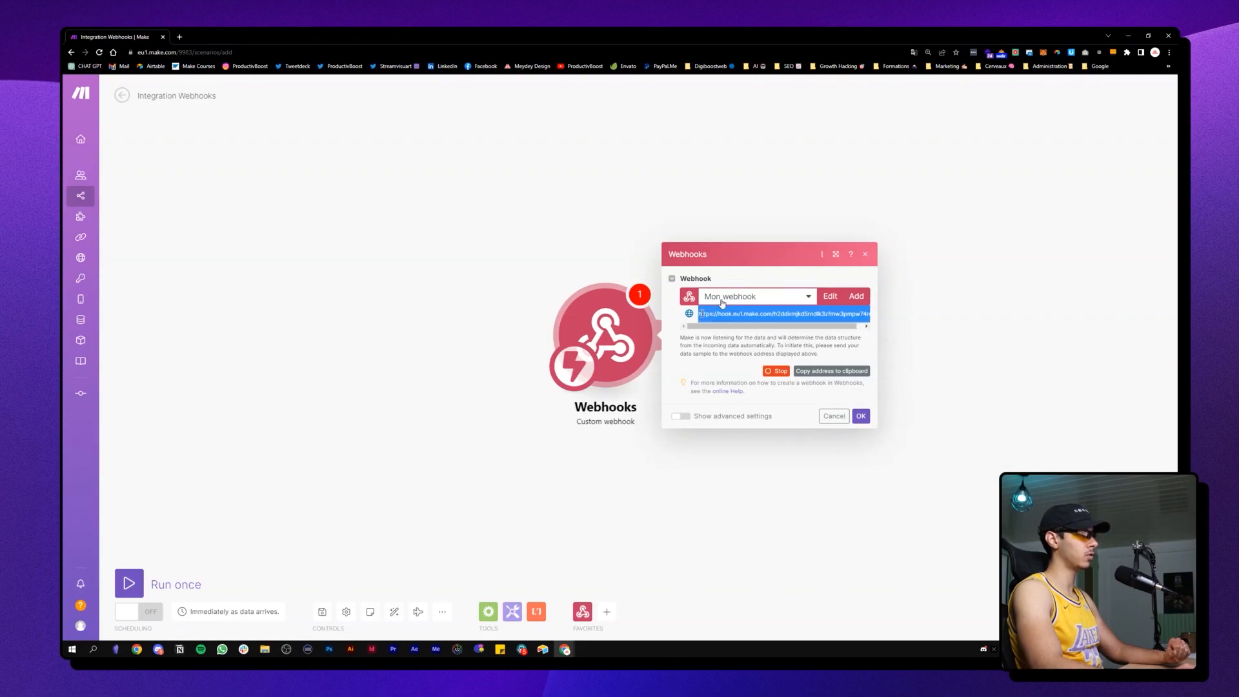
pyautogui.doubleClick(703, 315)
pyautogui.moveTo(701, 326); pyautogui.dragTo(718, 328)
pyautogui.click(716, 321)
pyautogui.tripleClick(716, 315)
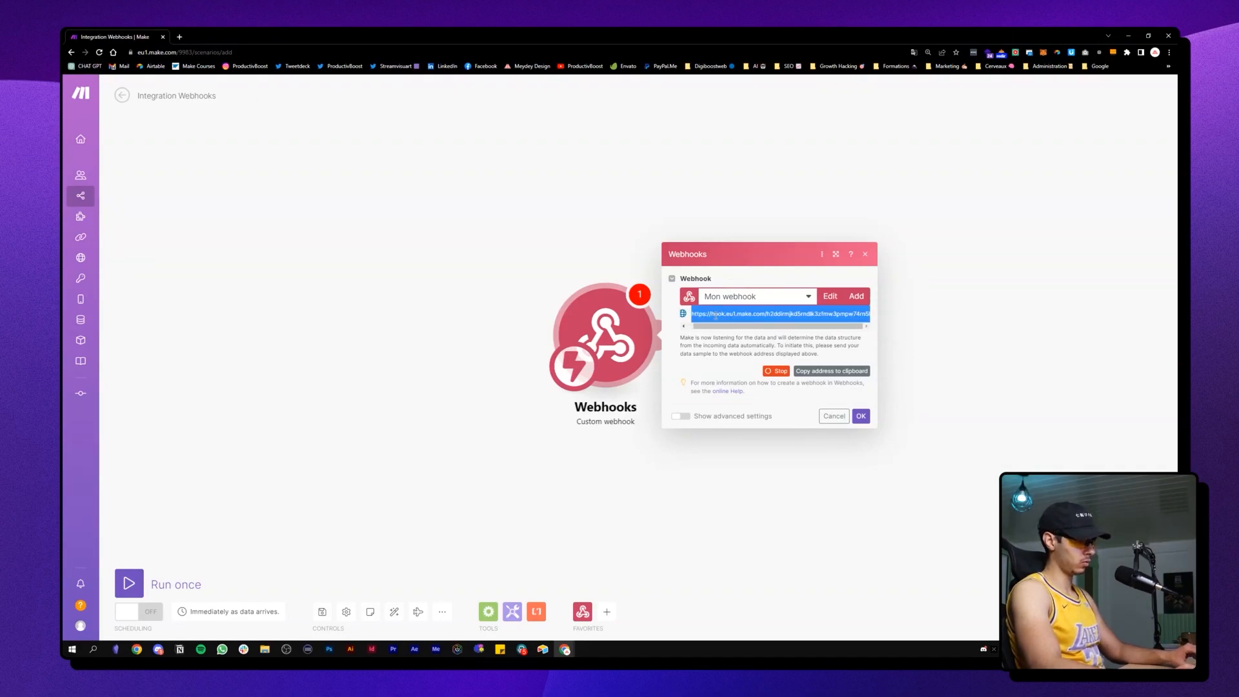
pyautogui.hotkey('ctrl', 'c')
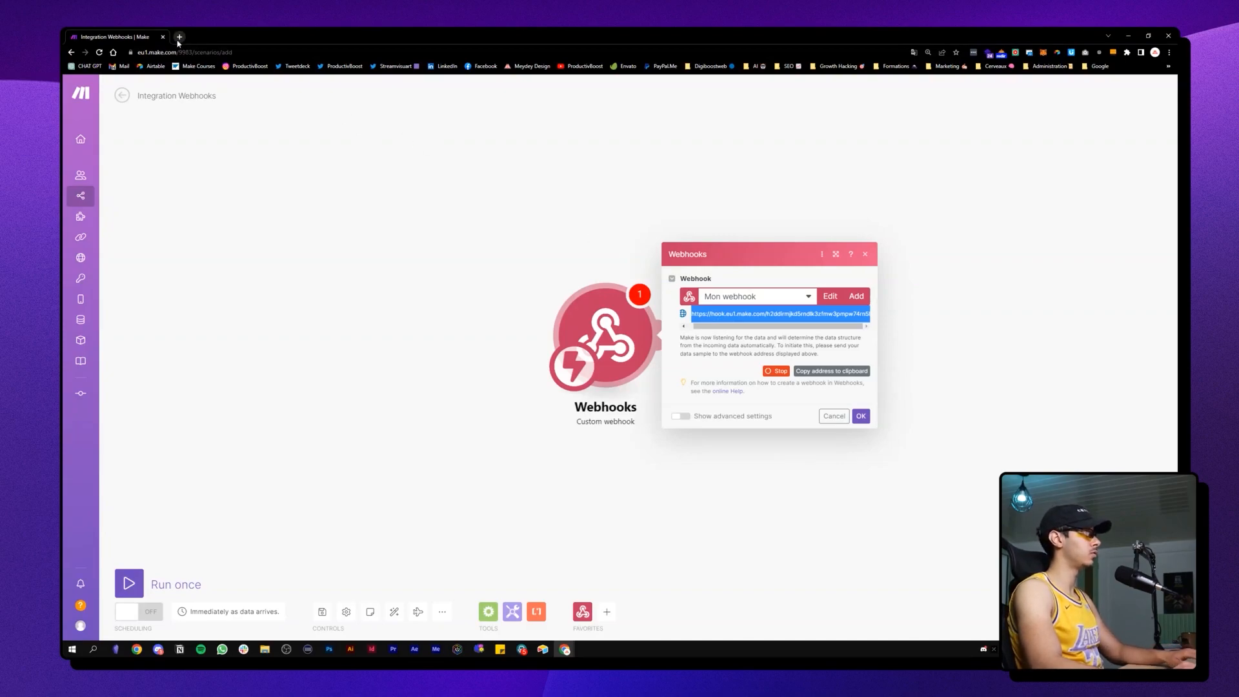
# Step: Open the copied webhook address in a new browser tab to send it a test request
pyautogui.hotkey('ctrl', 't')
pyautogui.hotkey('ctrl', 'v')
pyautogui.press('Return')
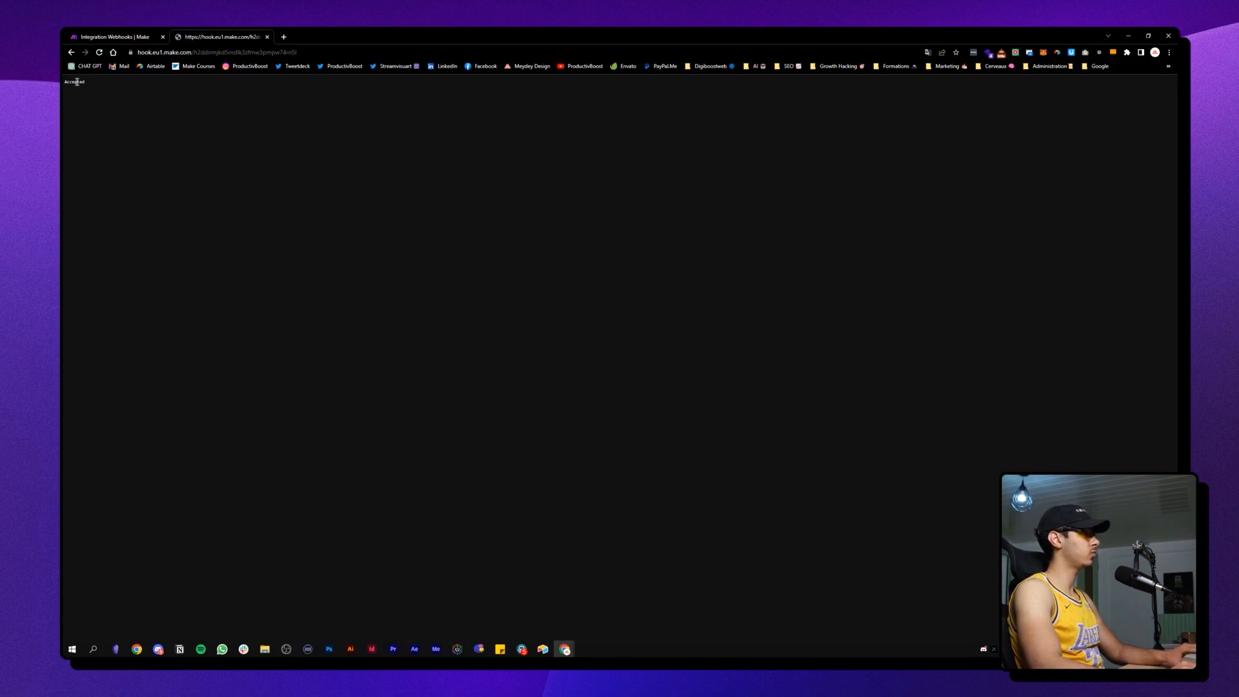
pyautogui.scroll(9, 77, 82)
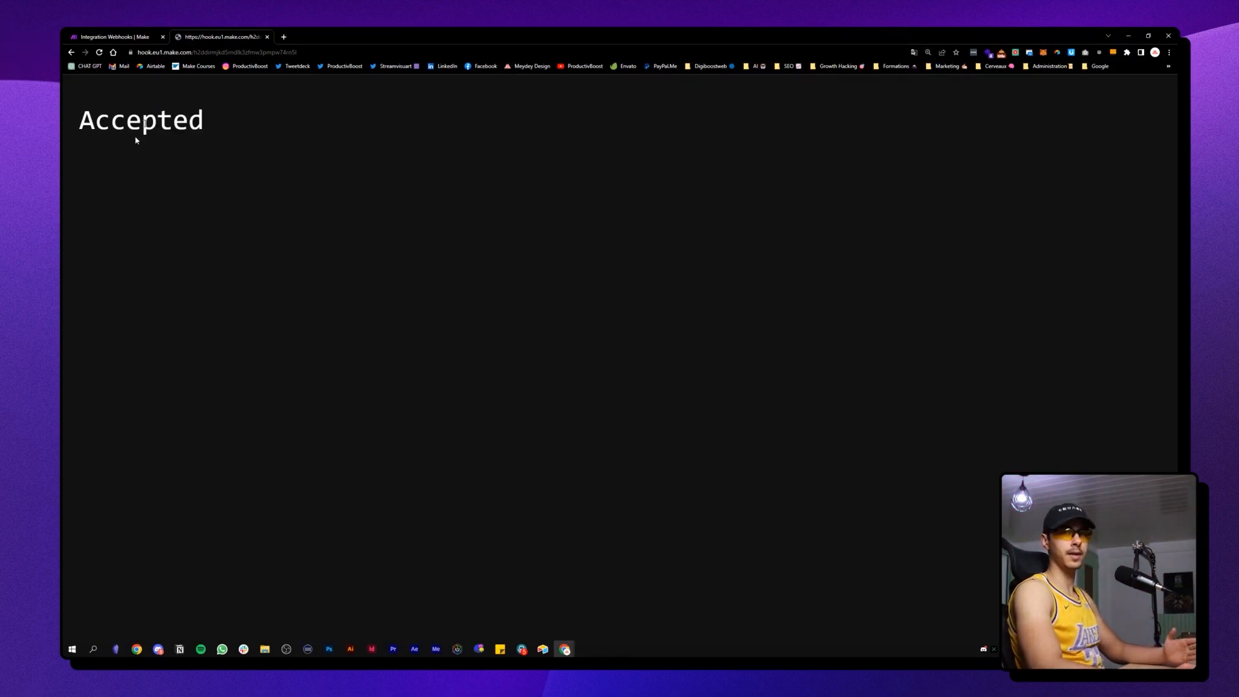
pyautogui.scroll(-11, 846, 96)
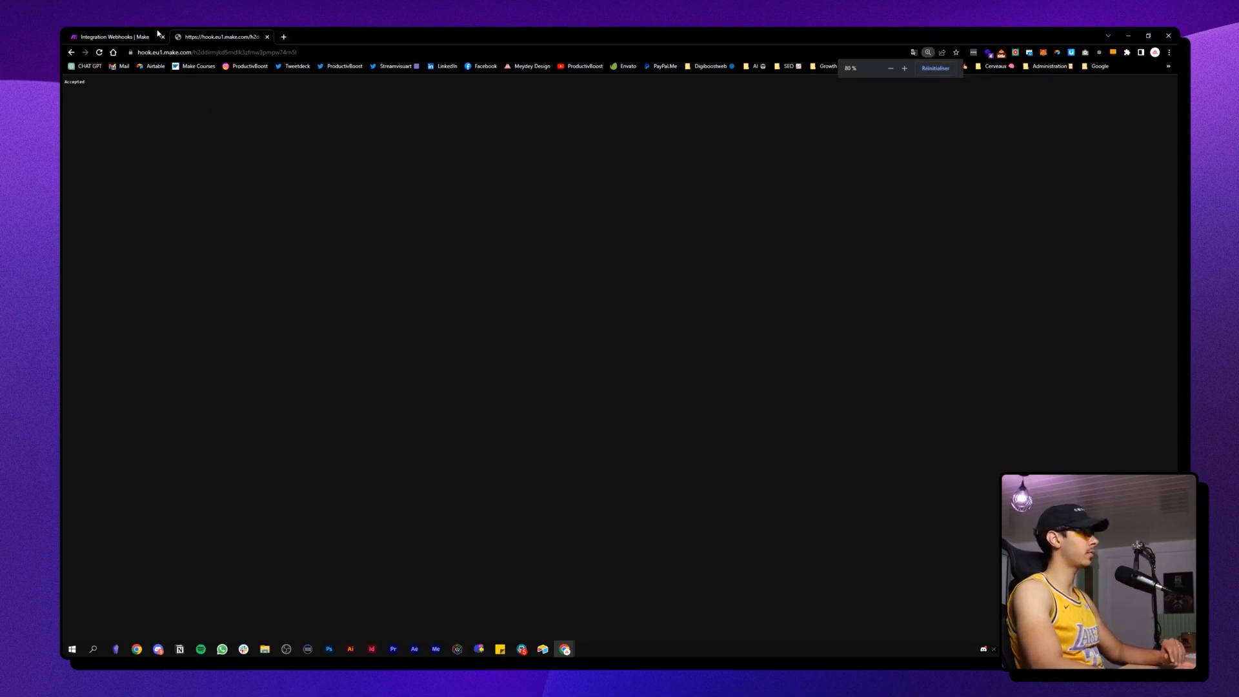
# Step: Return to the Make scenario, copy the webhook address again and confirm the Webhooks module's settings
pyautogui.click(158, 34)
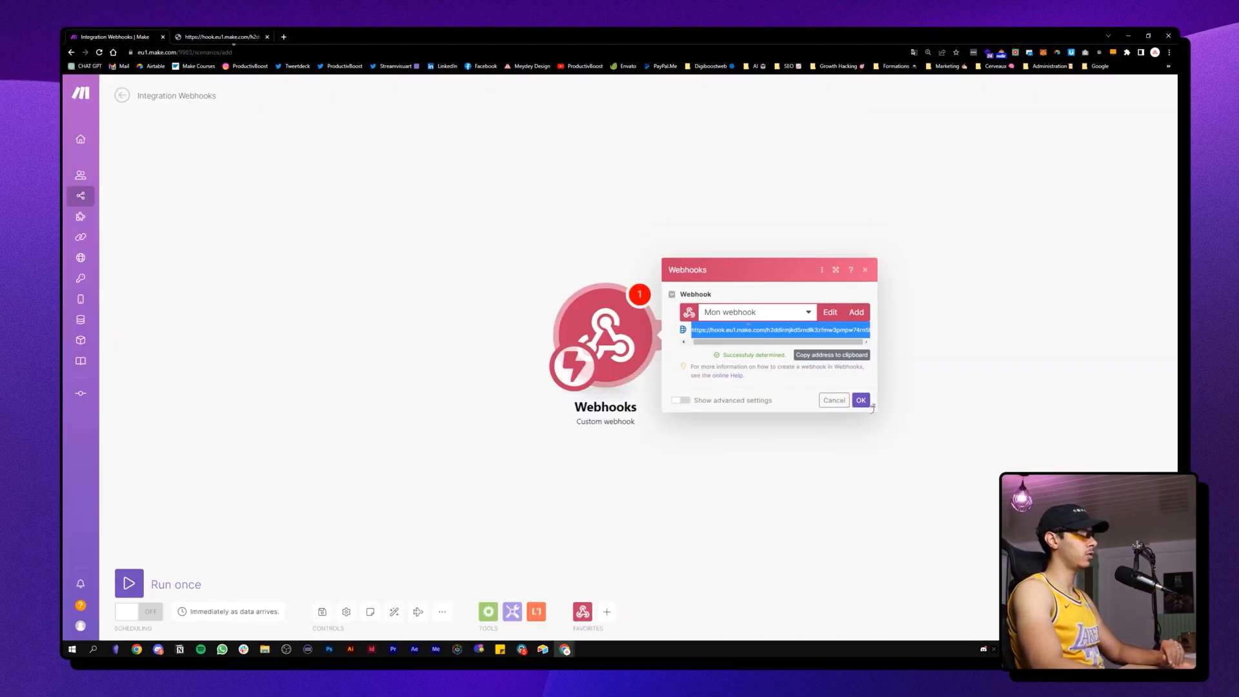
pyautogui.rightClick(750, 330)
pyautogui.click(774, 340)
pyautogui.click(861, 400)
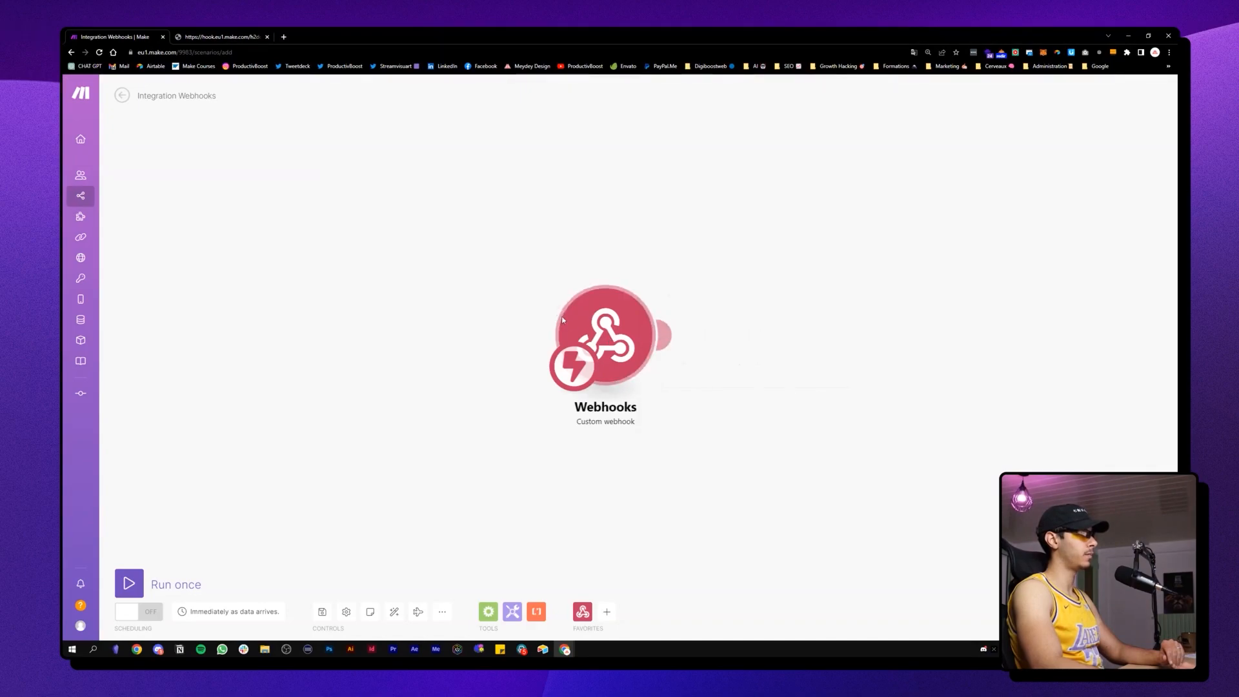
pyautogui.click(563, 320)
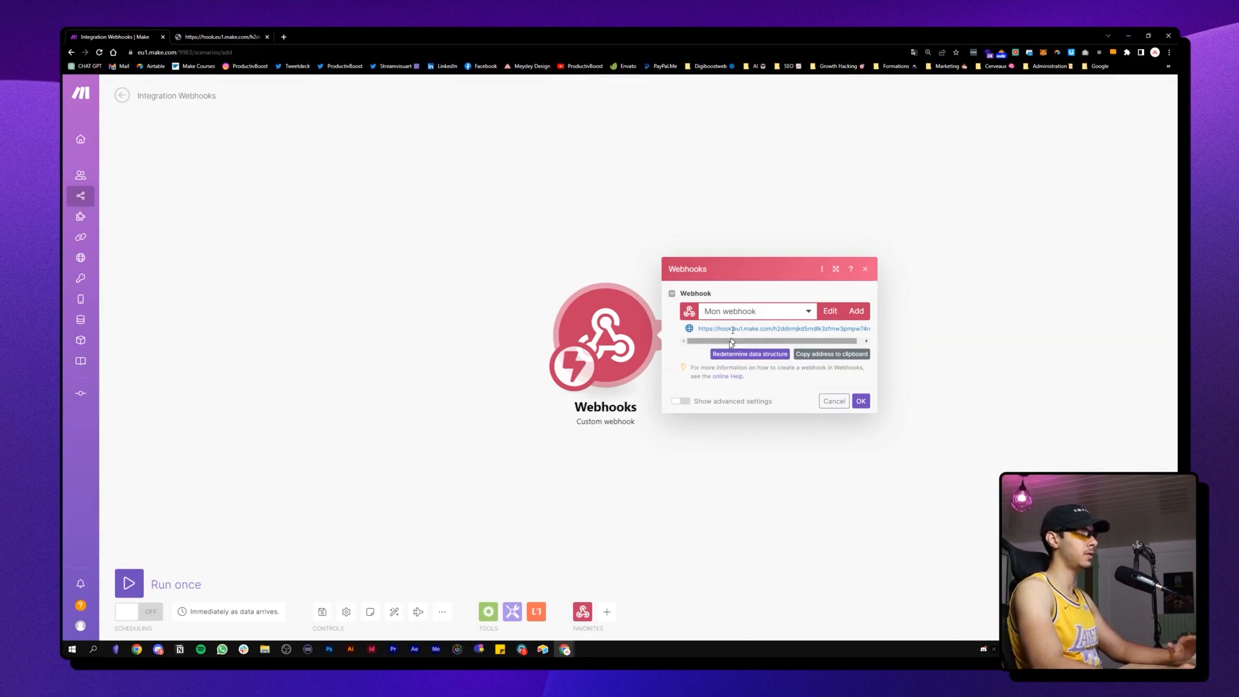
pyautogui.click(861, 401)
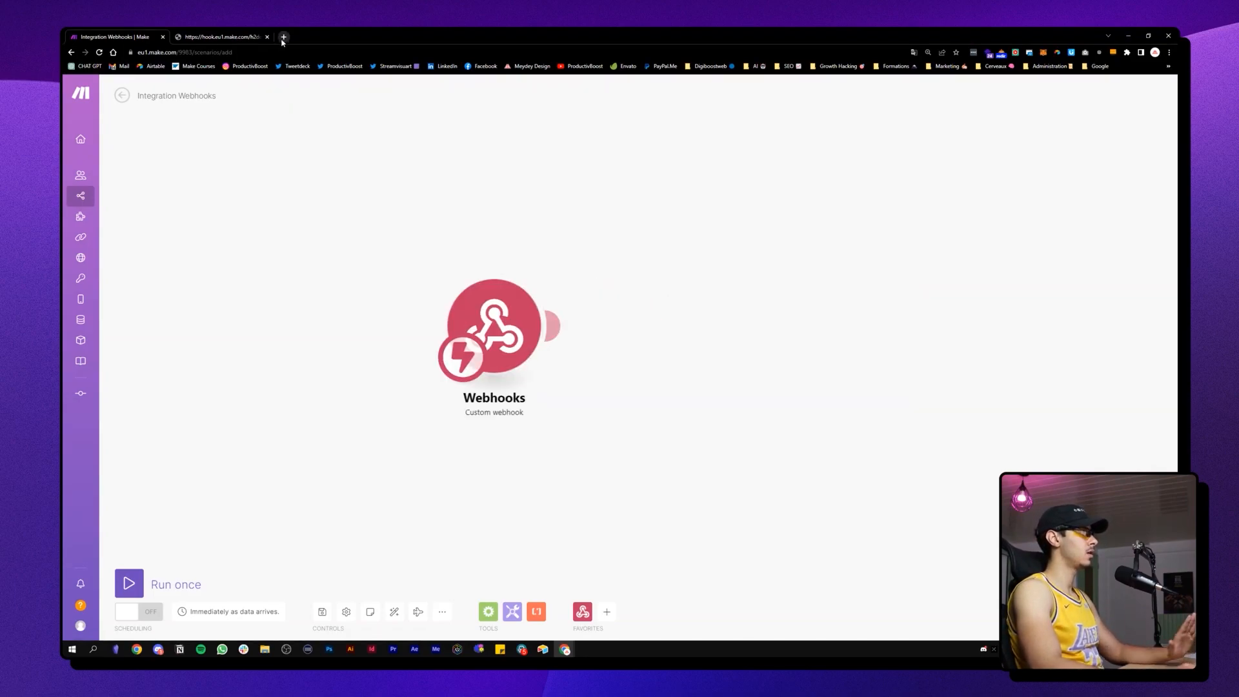
# Step: Open Airtable in a new browser tab and create a new base
pyautogui.click(283, 38)
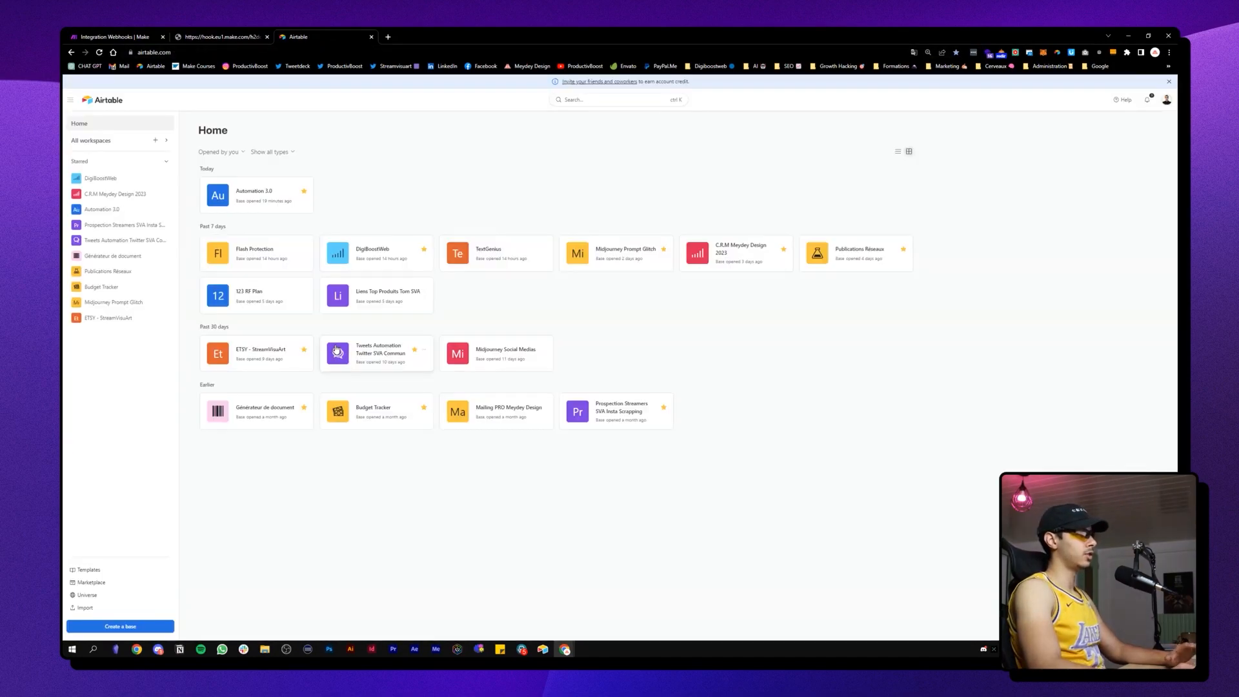
pyautogui.click(137, 627)
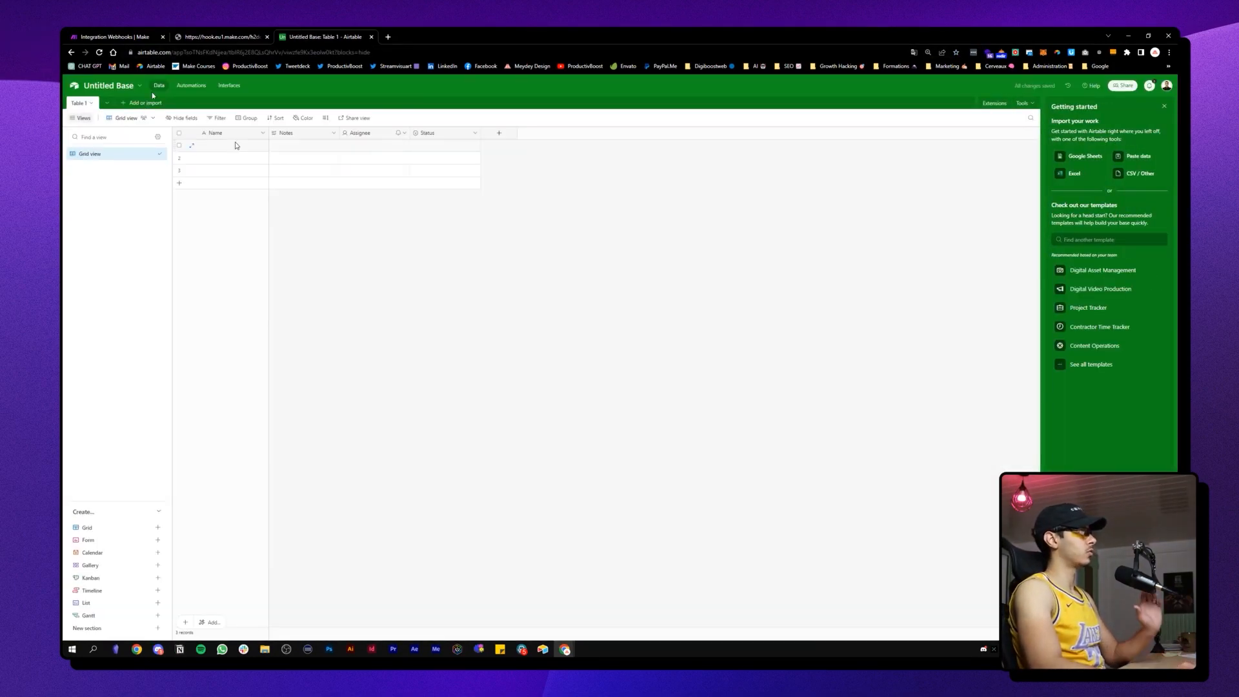
pyautogui.doubleClick(234, 138)
pyautogui.click(250, 197)
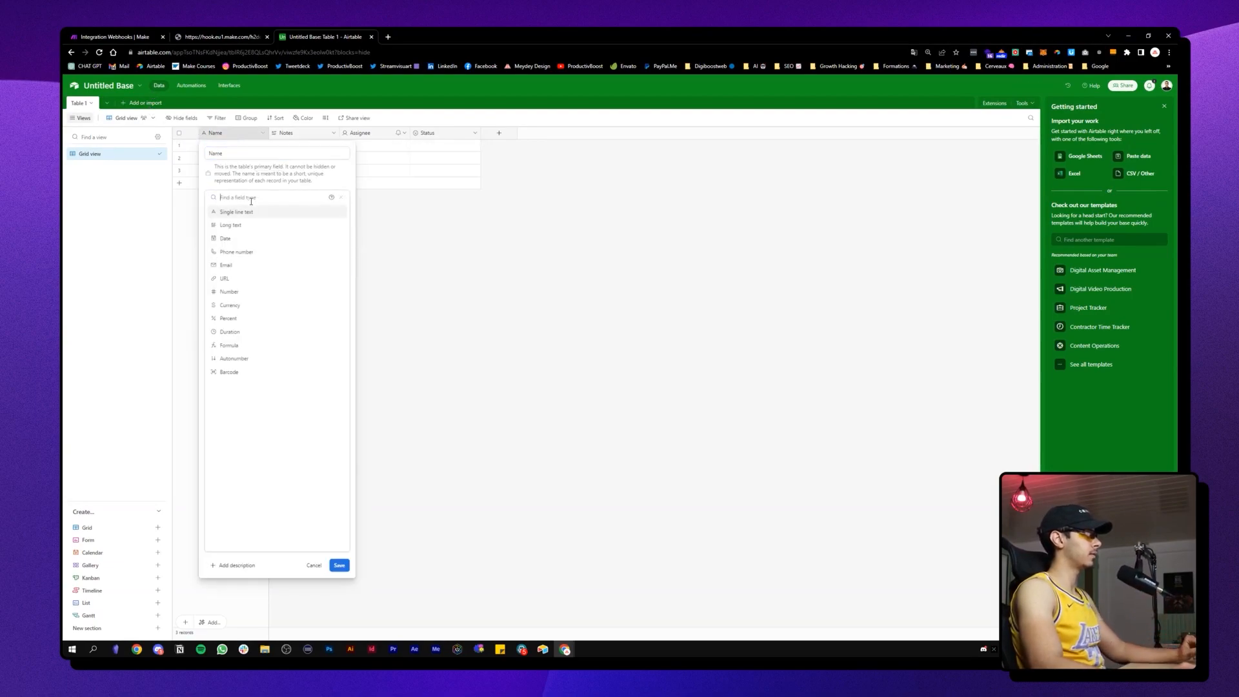
pyautogui.click(189, 206)
# Step: Delete the Assignee field from the table and add a Created time field that includes the time in 24-hour format
pyautogui.rightClick(360, 132)
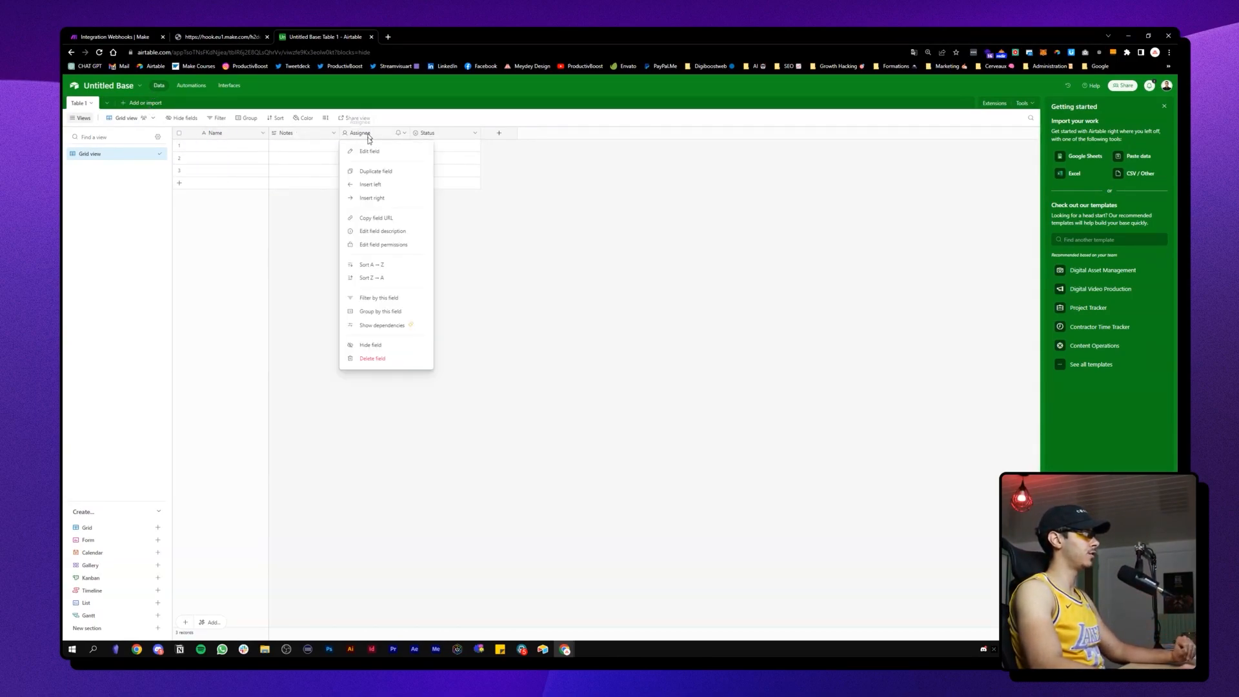
pyautogui.click(367, 360)
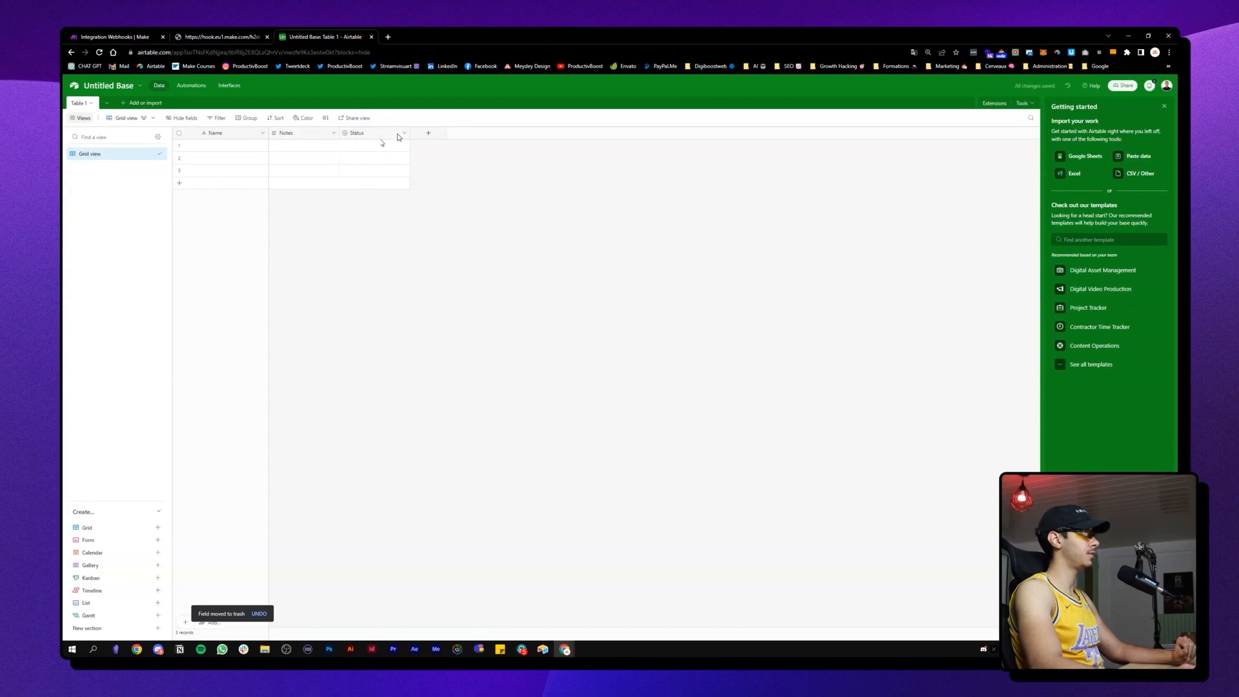
pyautogui.click(428, 132)
pyautogui.scroll(-1, 460, 359)
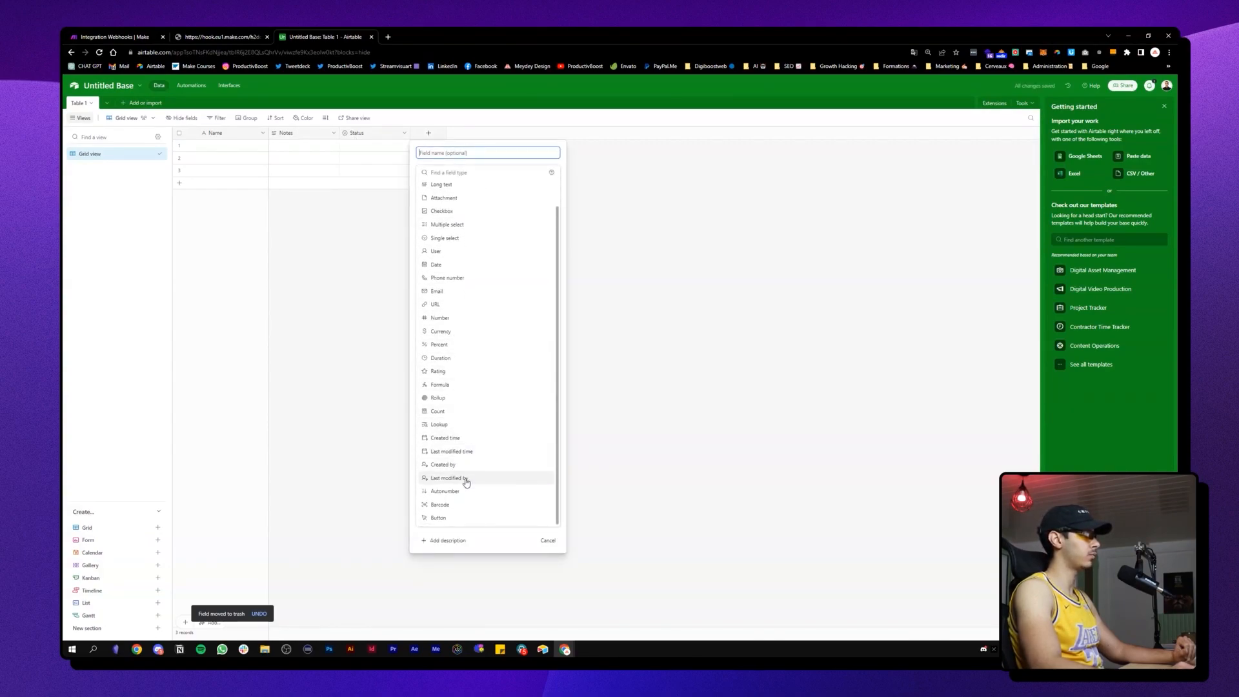
pyautogui.click(461, 440)
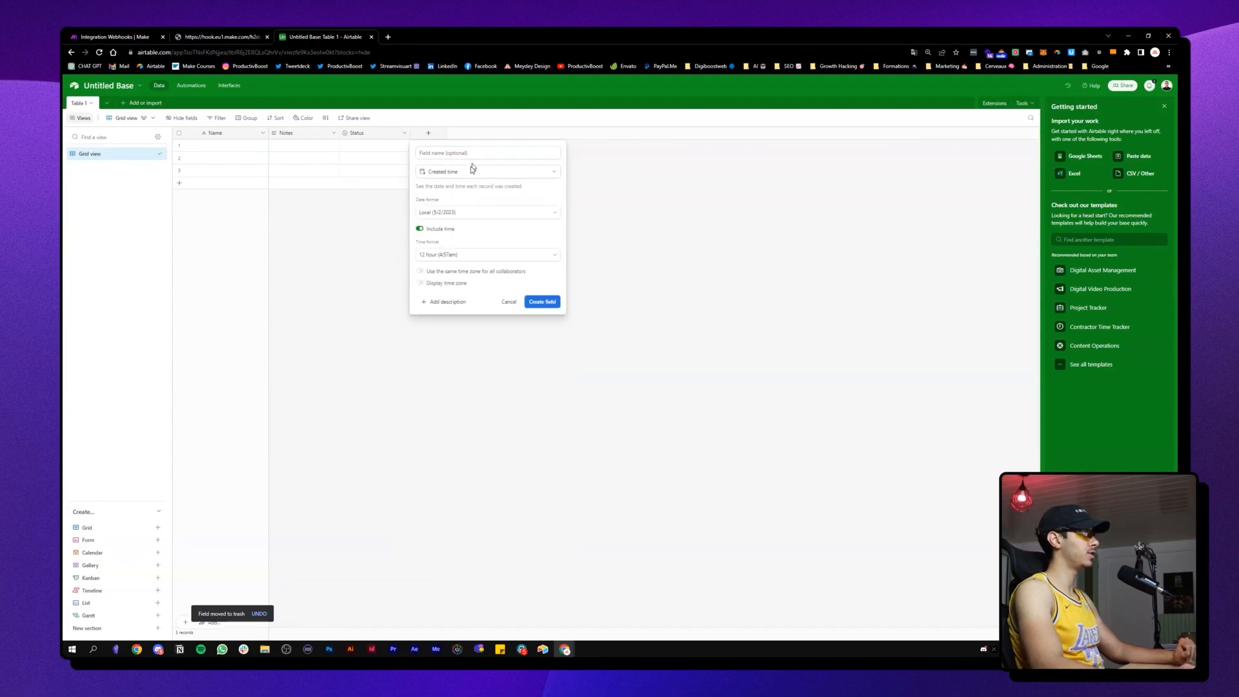
pyautogui.click(427, 230)
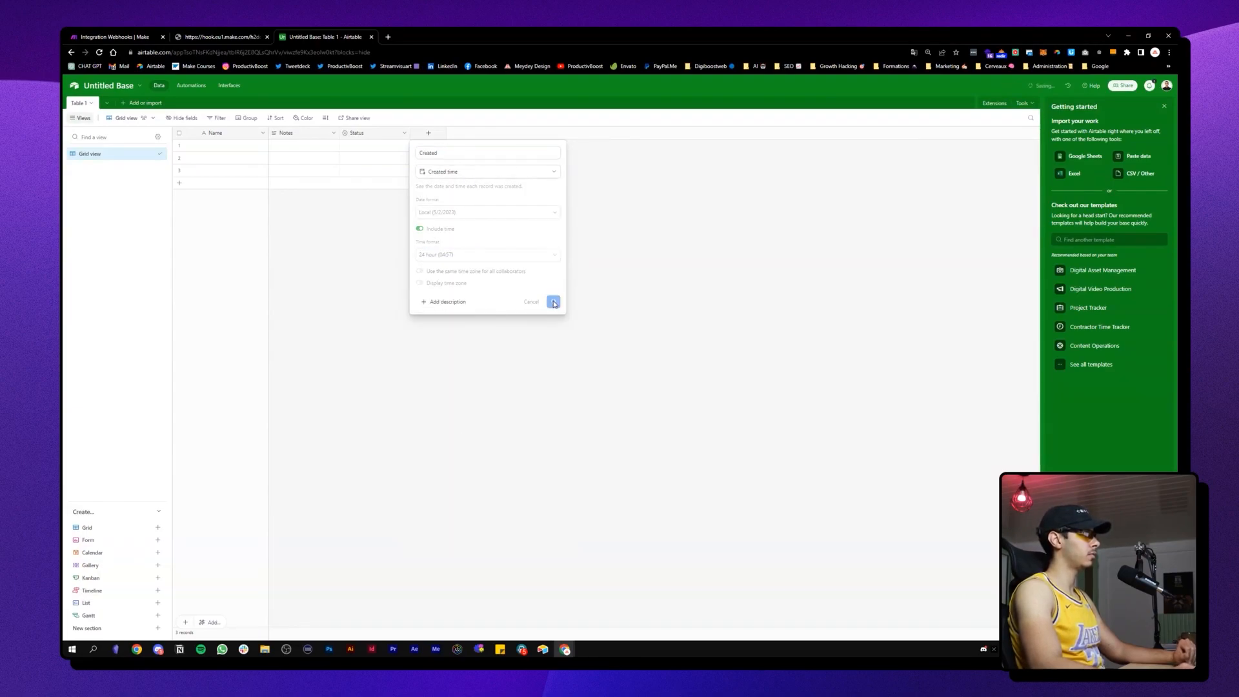
pyautogui.click(548, 302)
# Step: Change the Notes field's type to Button and set the button style to Solid yellow
pyautogui.hotkey('ctrl', '+')
pyautogui.hotkey('ctrl', '+')
pyautogui.hotkey('ctrl', '+')
pyautogui.hotkey('ctrl', '+')
pyautogui.hotkey('ctrl', '+')
pyautogui.hotkey('ctrl', '+')
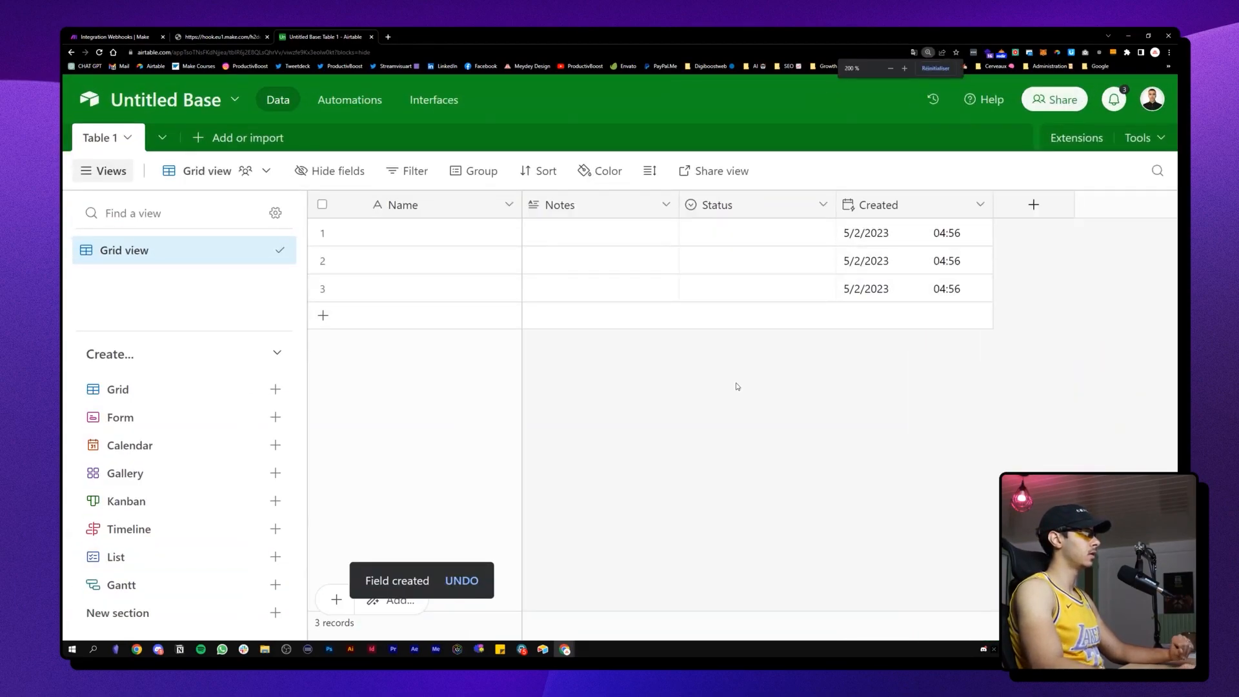
pyautogui.click(580, 213)
pyautogui.doubleClick(580, 213)
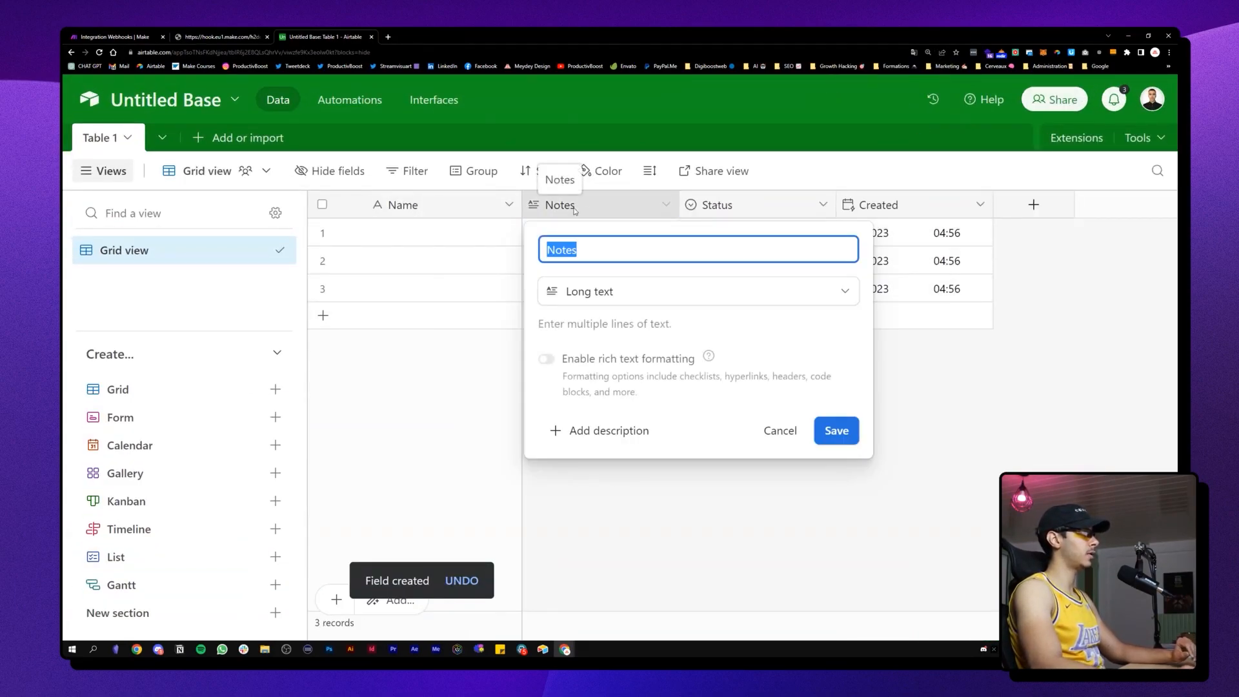
pyautogui.click(646, 288)
pyautogui.scroll(-5, 636, 367)
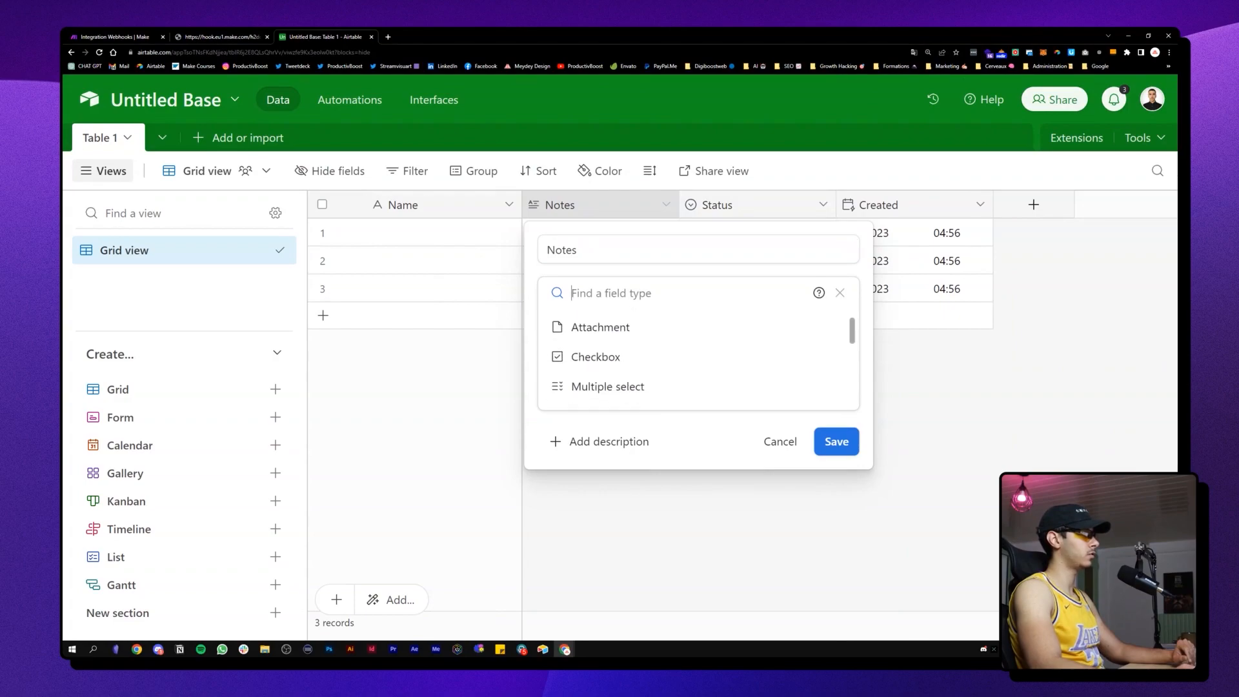
pyautogui.scroll(-10, 636, 368)
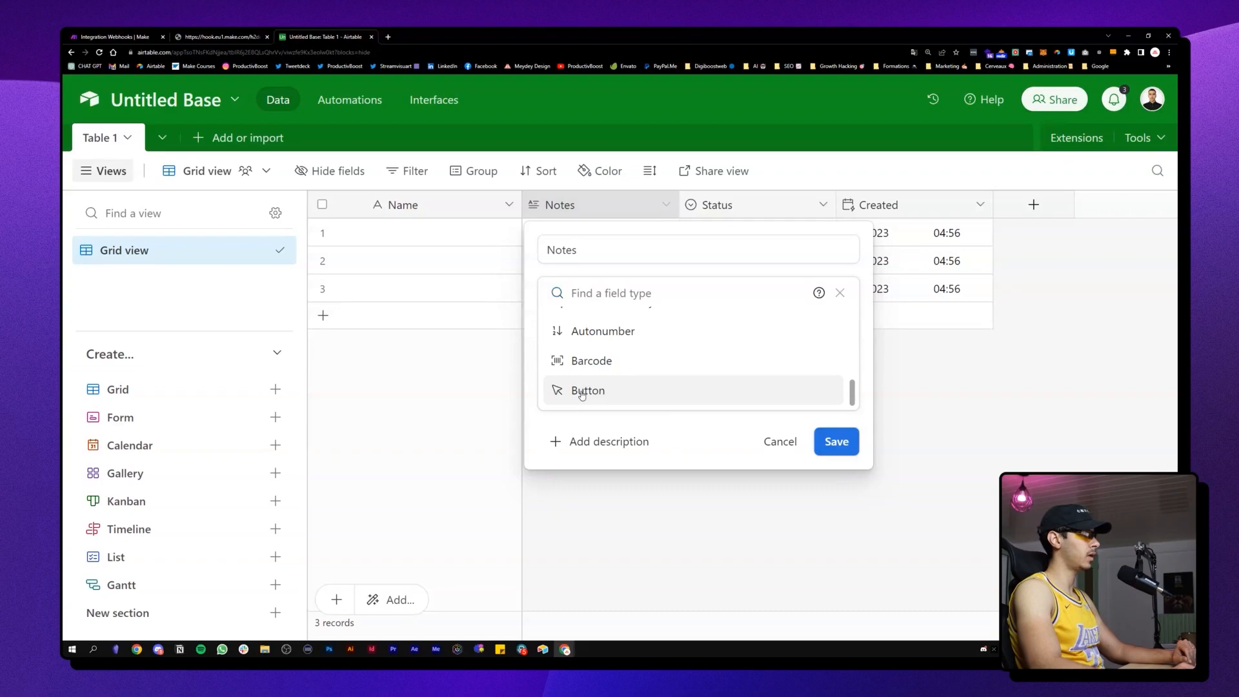
pyautogui.click(584, 391)
pyautogui.click(752, 392)
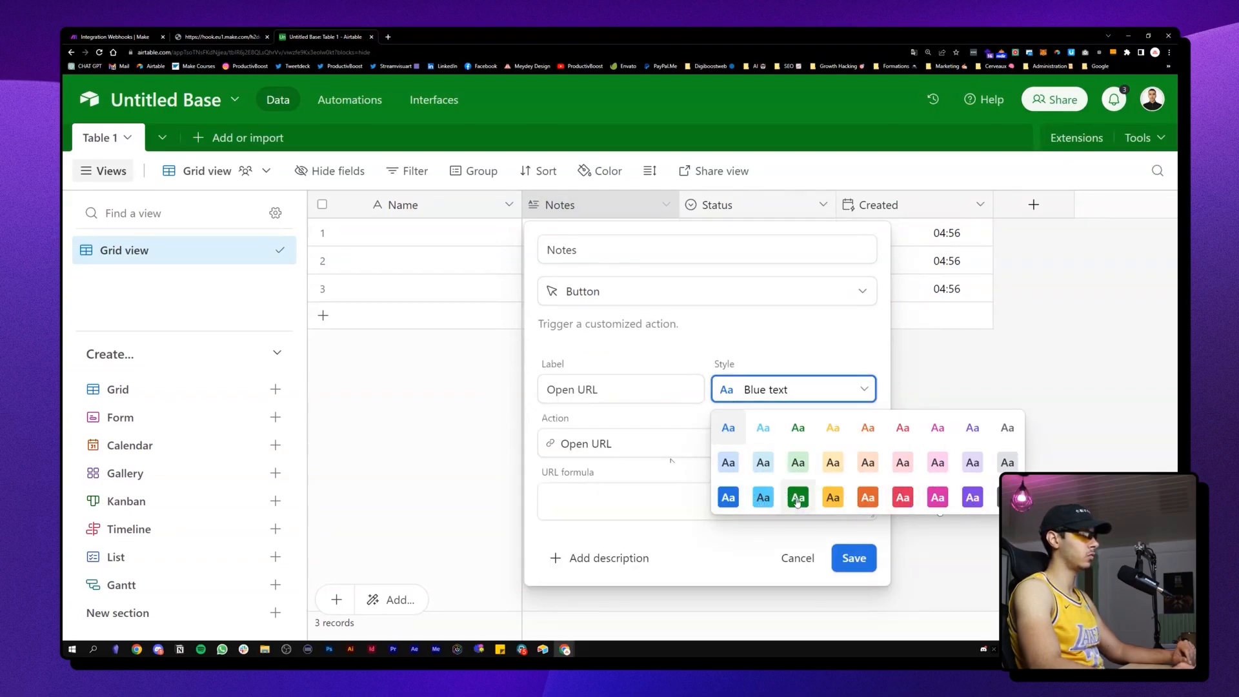
pyautogui.click(834, 497)
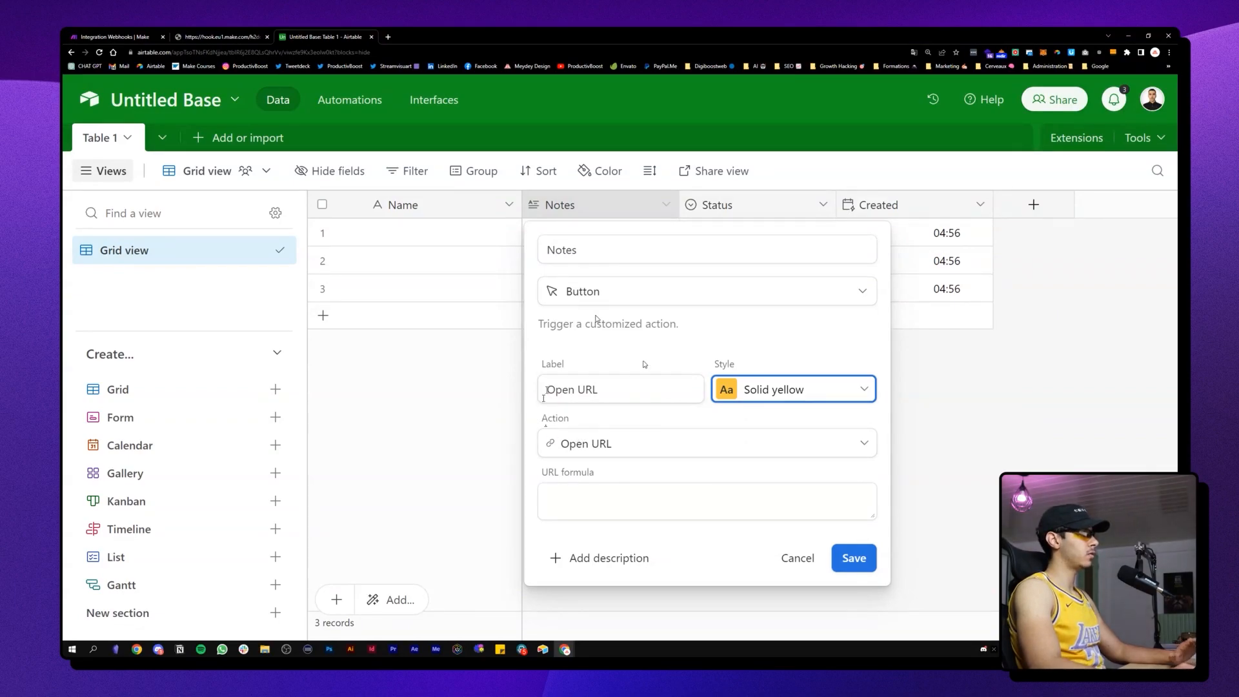
# Step: Set the button field's URL formula to CONCATENATE('?record_id=',RECORD_ID())
pyautogui.click(593, 259)
pyautogui.doubleClick(562, 250)
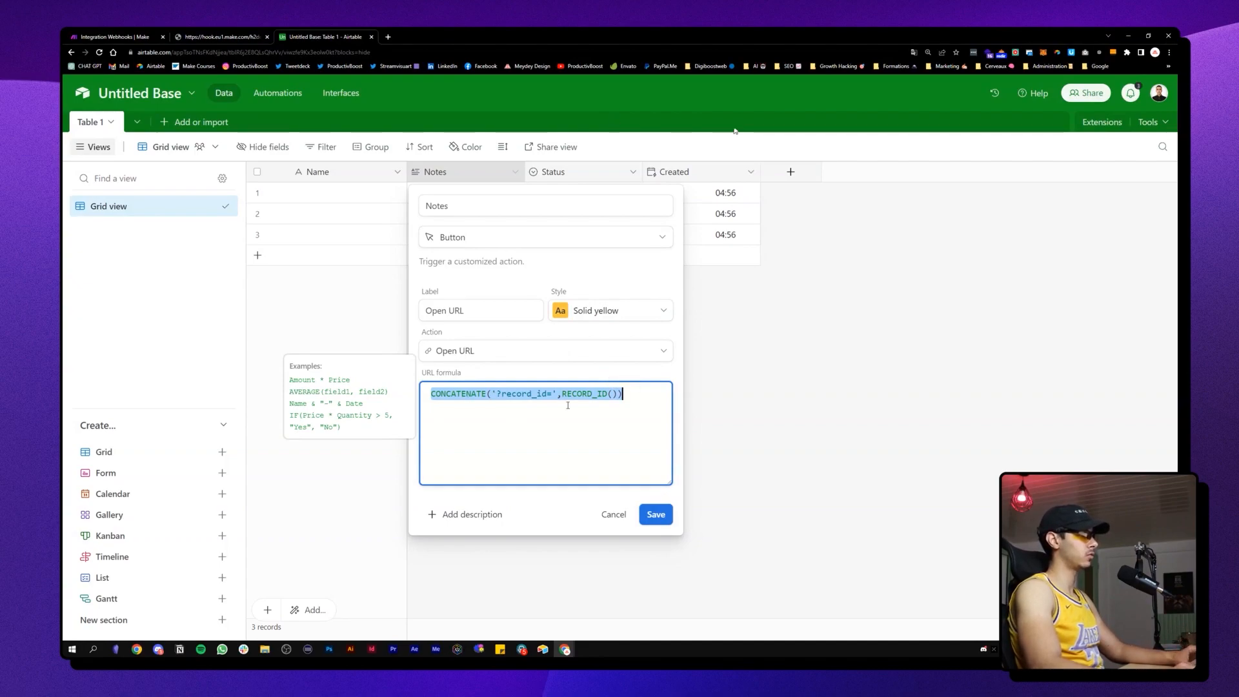
pyautogui.click(445, 394)
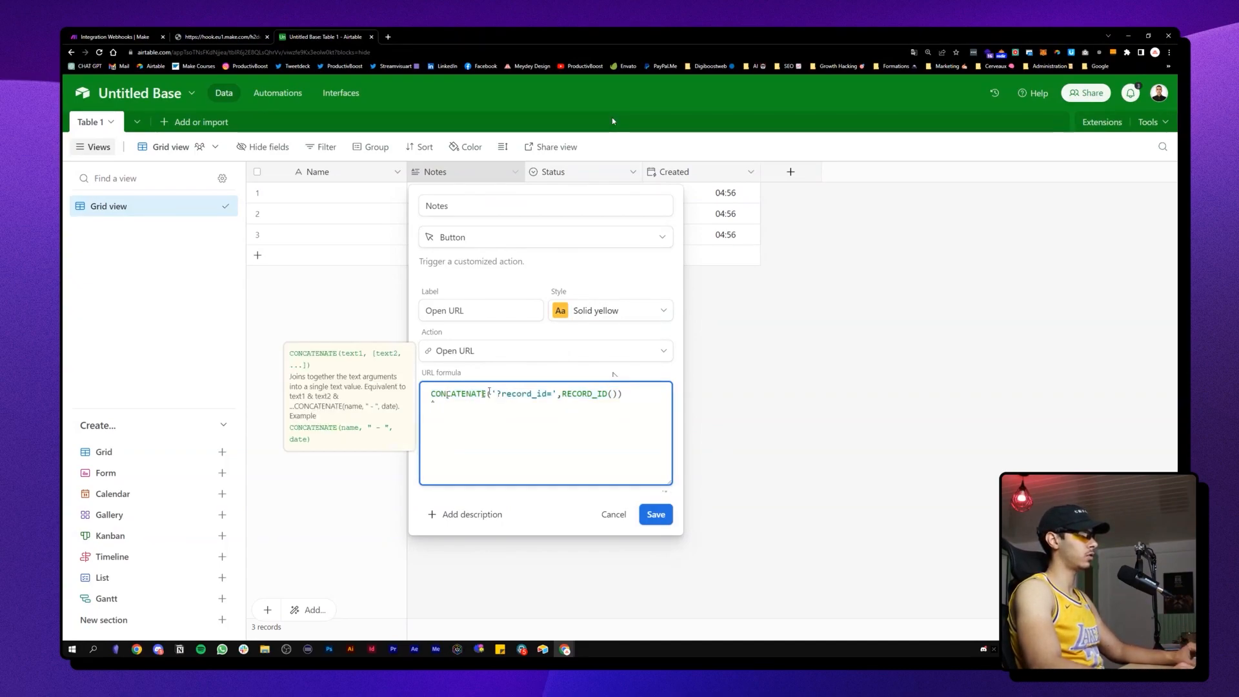
# Step: Examine the quoted text argument and its opening and closing quotes in the URL formula
pyautogui.press('Home')
pyautogui.hotkey('shift', 'Right')
pyautogui.hotkey('shift', 'Right')
pyautogui.hotkey('shift', 'Right')
pyautogui.hotkey('shift', 'Right')
pyautogui.hotkey('shift', 'Right')
pyautogui.hotkey('shift', 'Right')
pyautogui.hotkey('shift', 'Right')
pyautogui.hotkey('shift', 'Right')
pyautogui.hotkey('shift', 'Right')
pyautogui.hotkey('shift', 'Right')
pyautogui.hotkey('shift', 'Right')
pyautogui.hotkey('shift', 'Right')
pyautogui.hotkey('shift', 'Right')
pyautogui.hotkey('shift', 'Right')
pyautogui.hotkey('shift', 'Right')
pyautogui.hotkey('shift', 'Right')
pyautogui.hotkey('shift', 'Right')
pyautogui.hotkey('shift', 'Right')
pyautogui.hotkey('shift', 'Right')
pyautogui.hotkey('shift', 'Right')
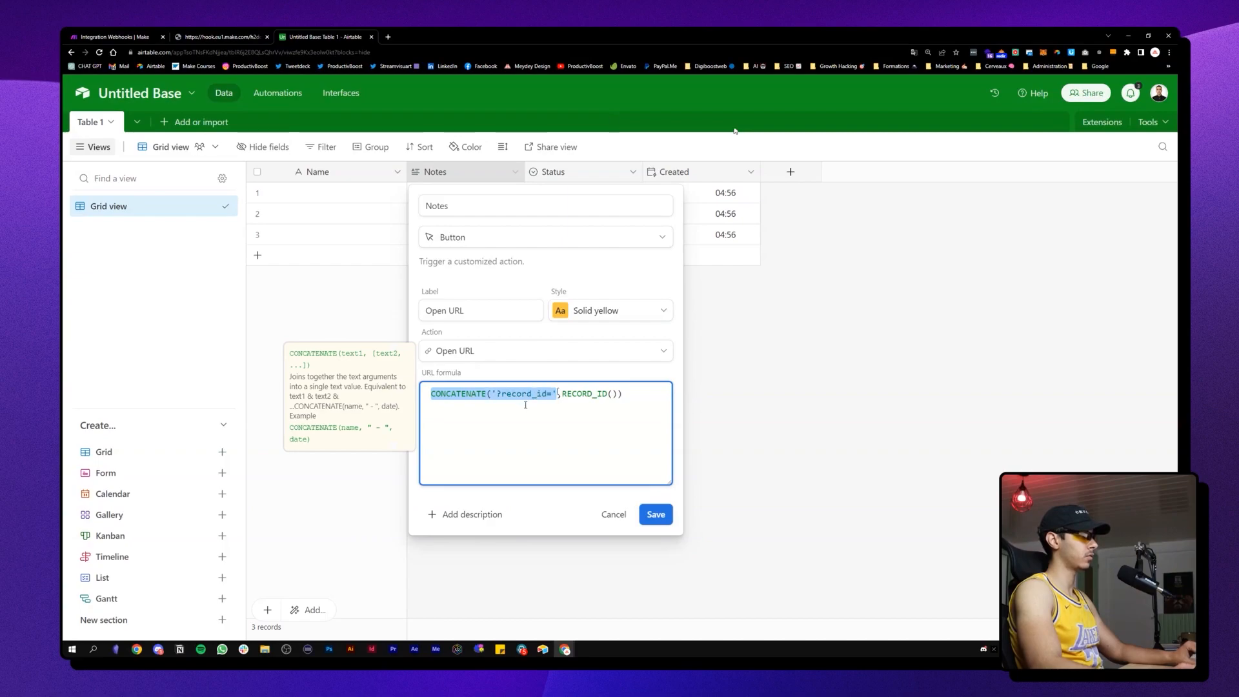
pyautogui.hotkey('ctrl', '+')
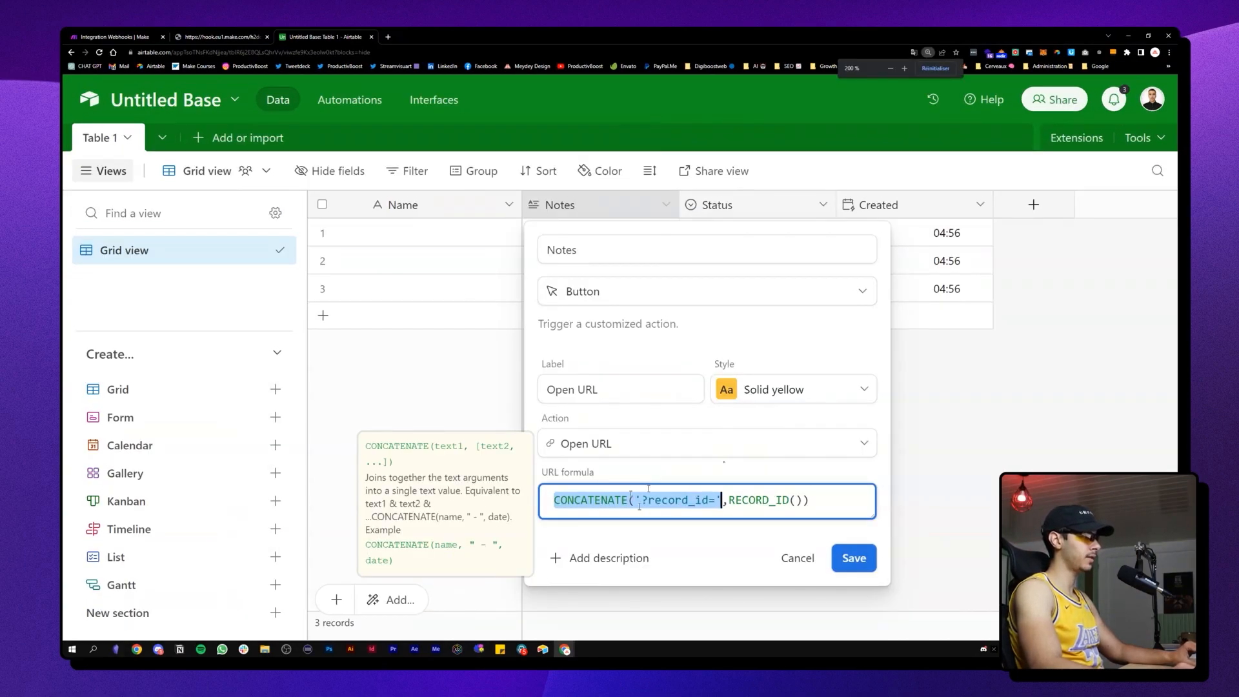
pyautogui.click(638, 502)
pyautogui.click(637, 503)
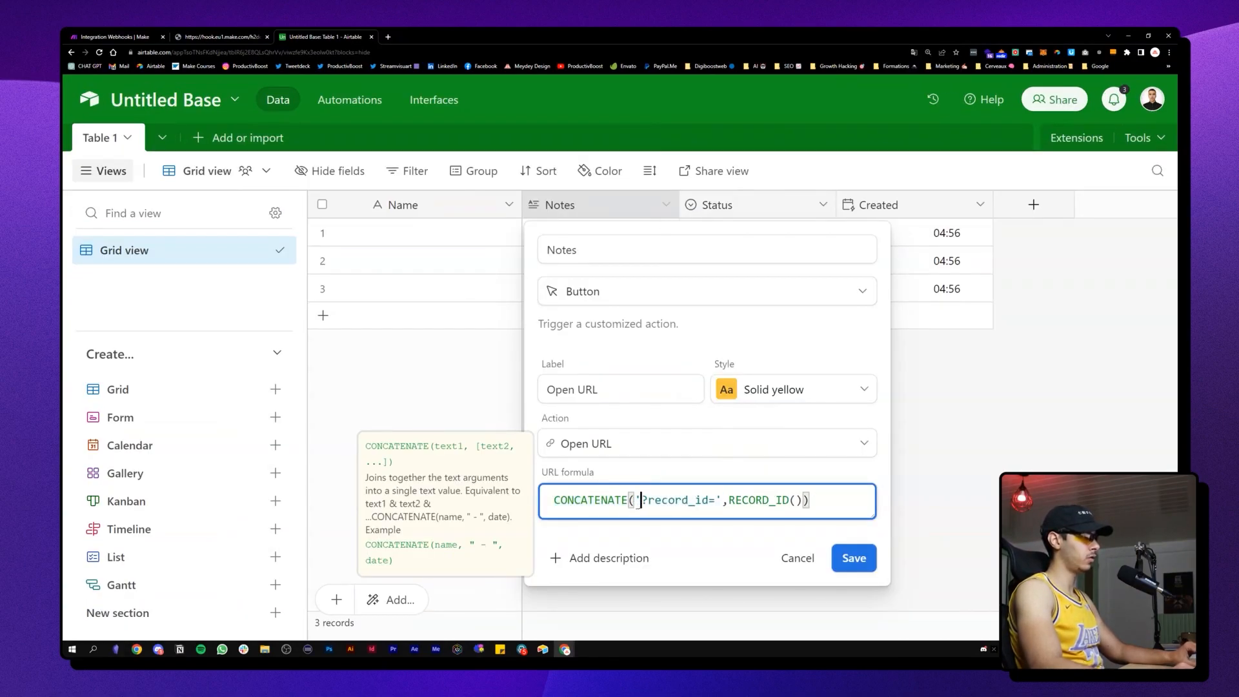
pyautogui.moveTo(636, 502); pyautogui.dragTo(640, 501)
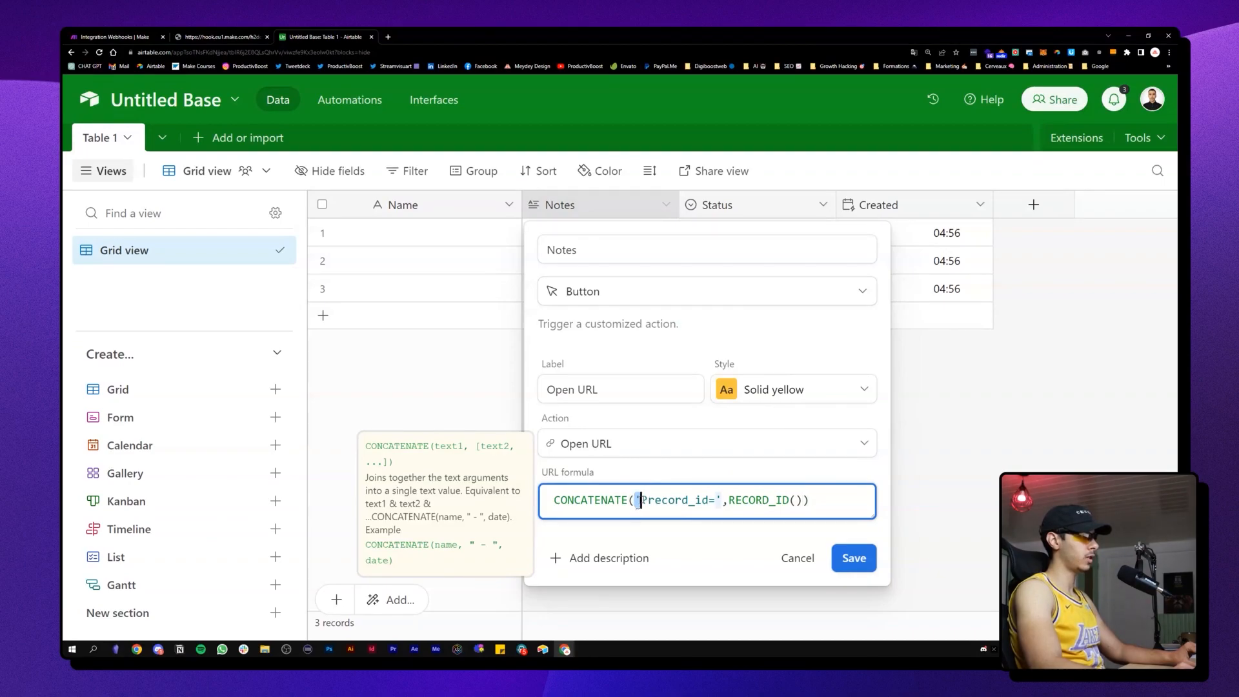
pyautogui.click(635, 503)
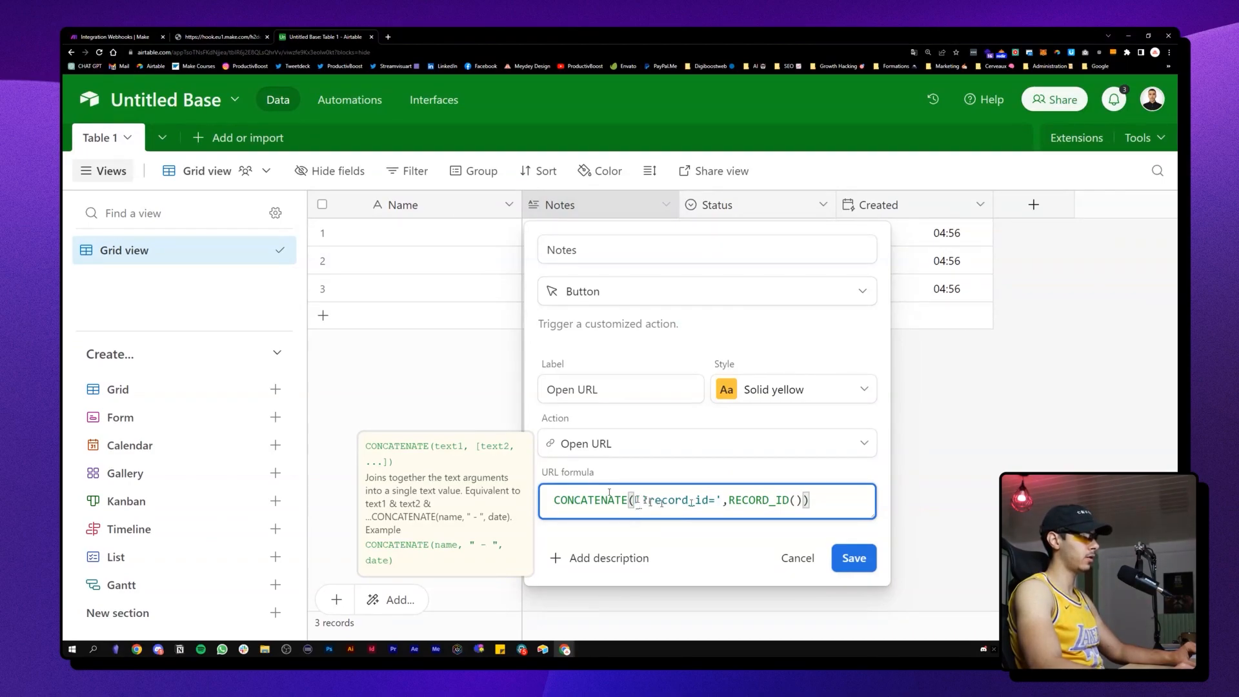
pyautogui.click(716, 502)
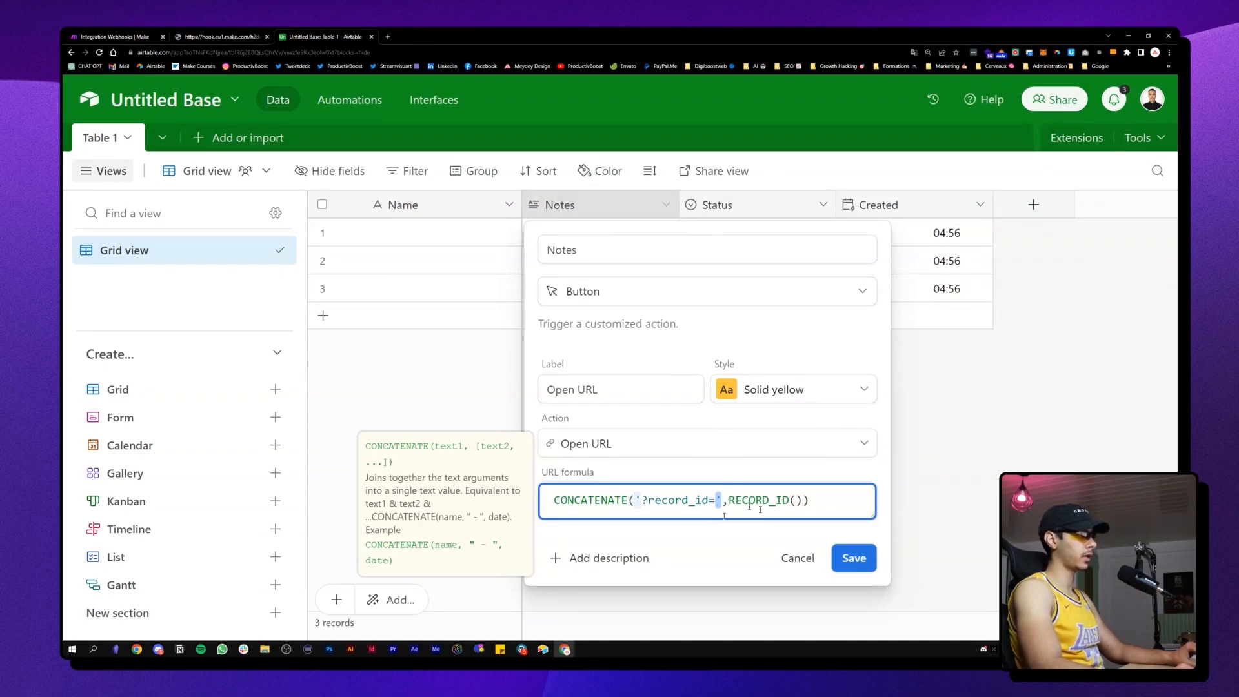
# Step: Copy the webhook address from the Make scenario and insert it in the URL formula directly before ?record_id=, without a line break
pyautogui.click(643, 501)
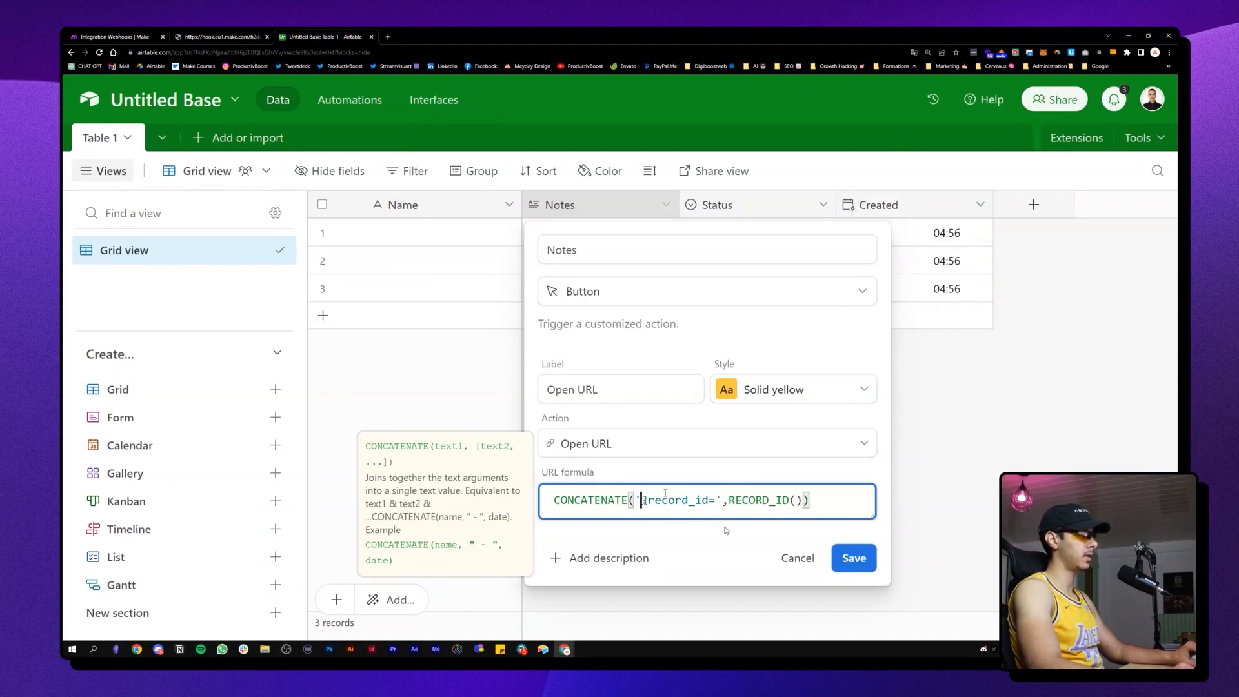
pyautogui.click(236, 35)
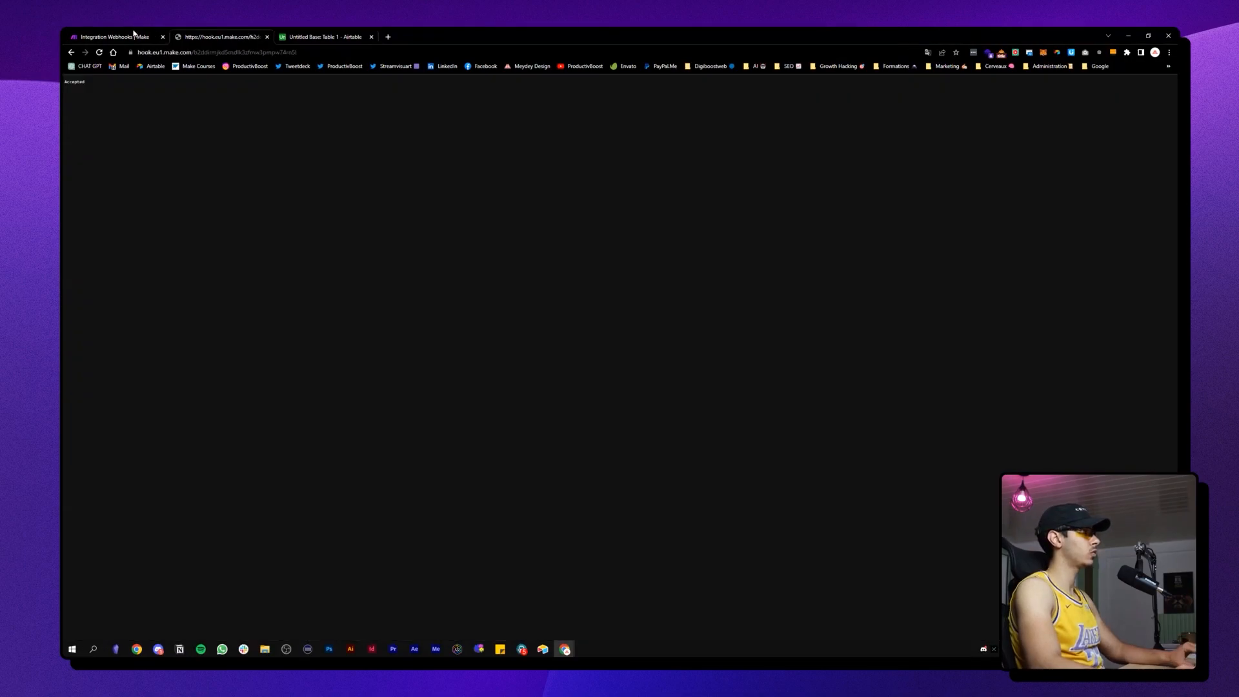
pyautogui.click(134, 36)
pyautogui.click(523, 316)
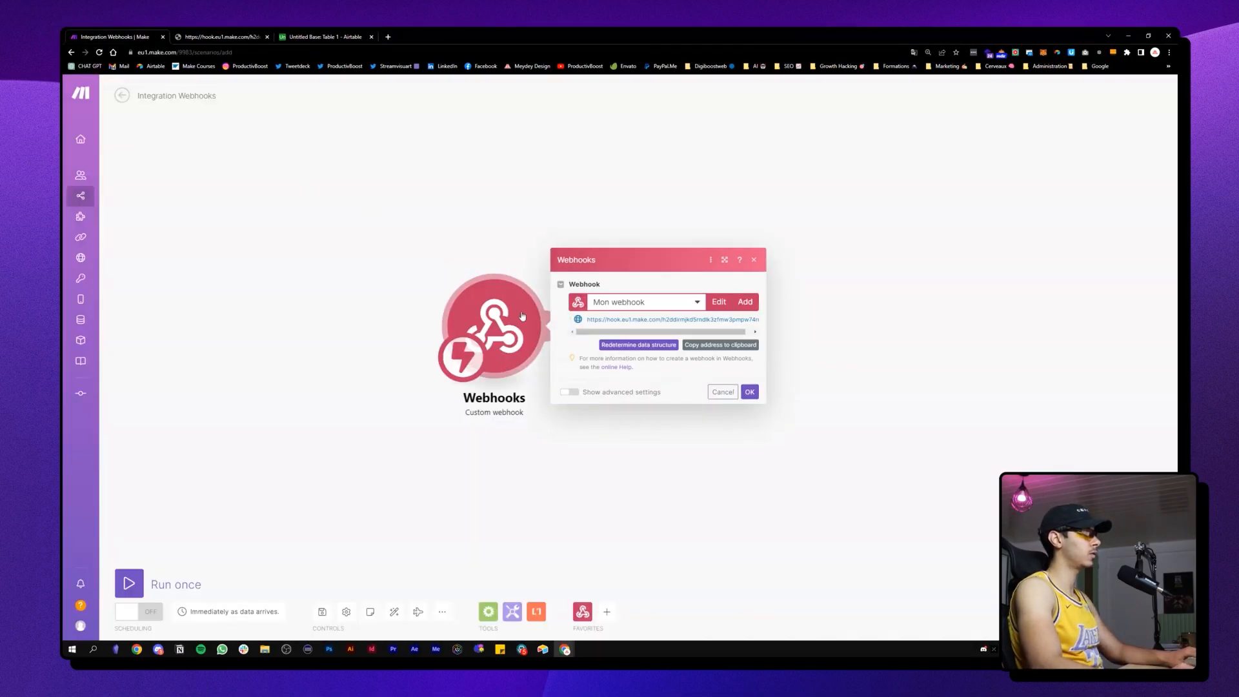
pyautogui.tripleClick(621, 320)
pyautogui.hotkey('ctrl', 'c')
pyautogui.click(325, 37)
pyautogui.hotkey('ctrl', 'v')
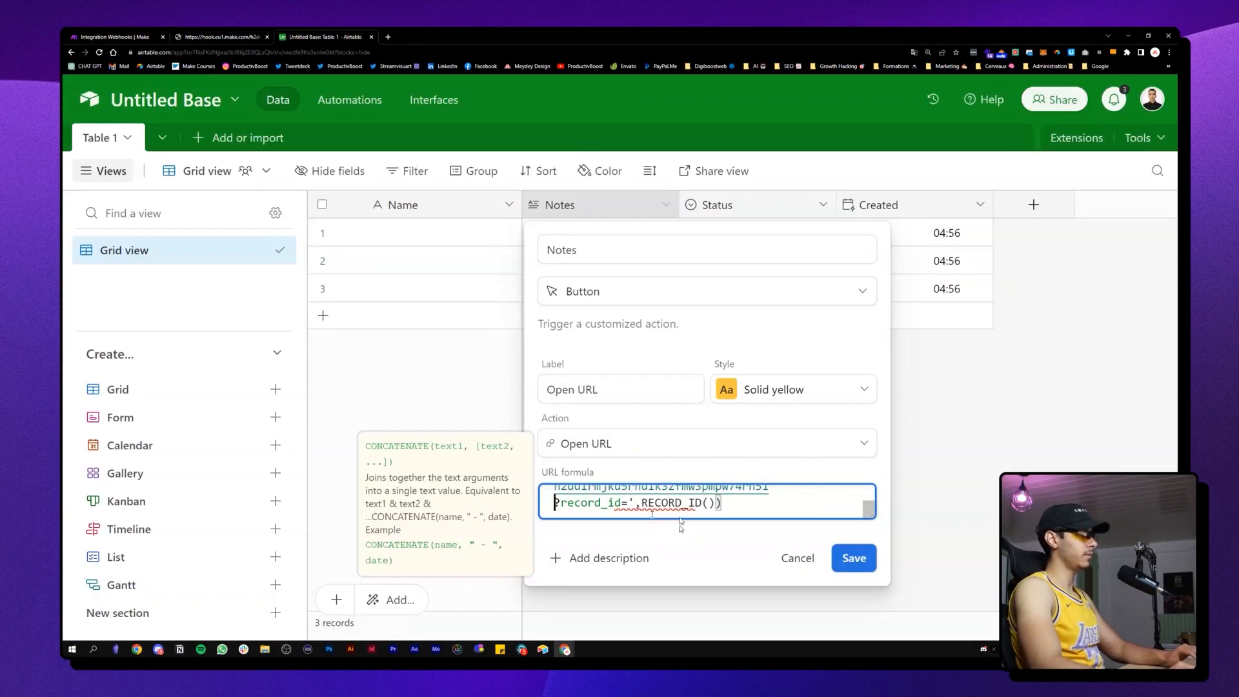
pyautogui.hotkey('ctrl', '-')
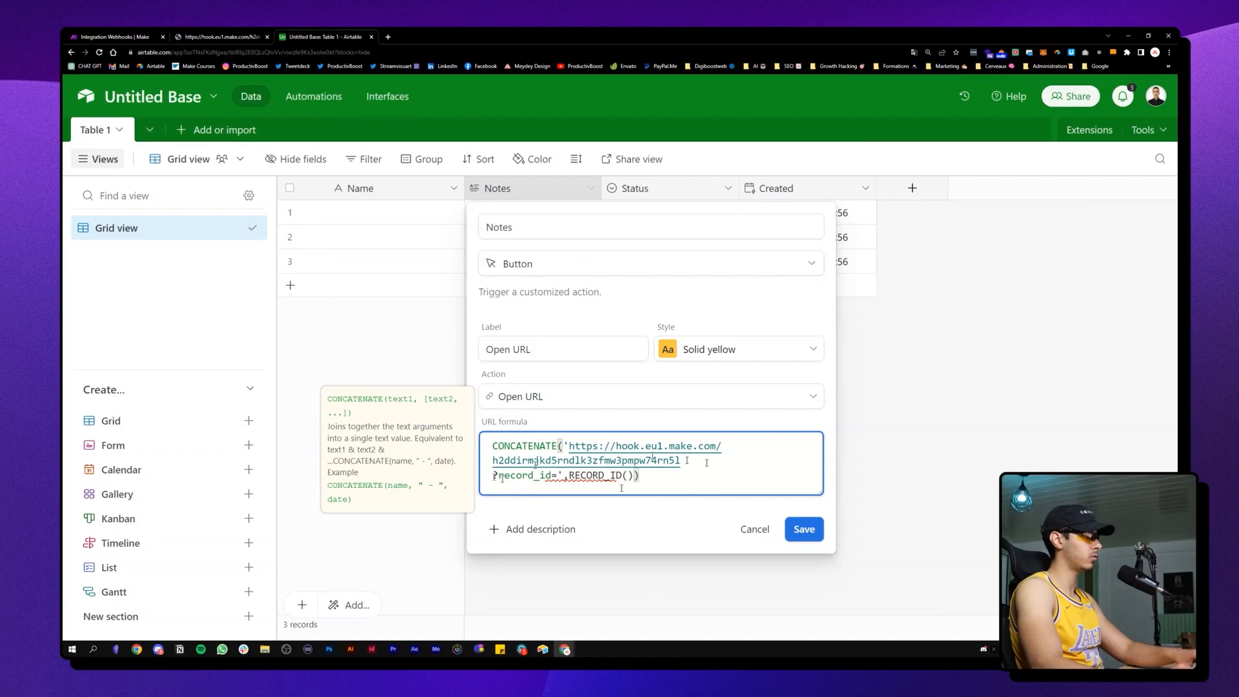
pyautogui.press('BackSpace')
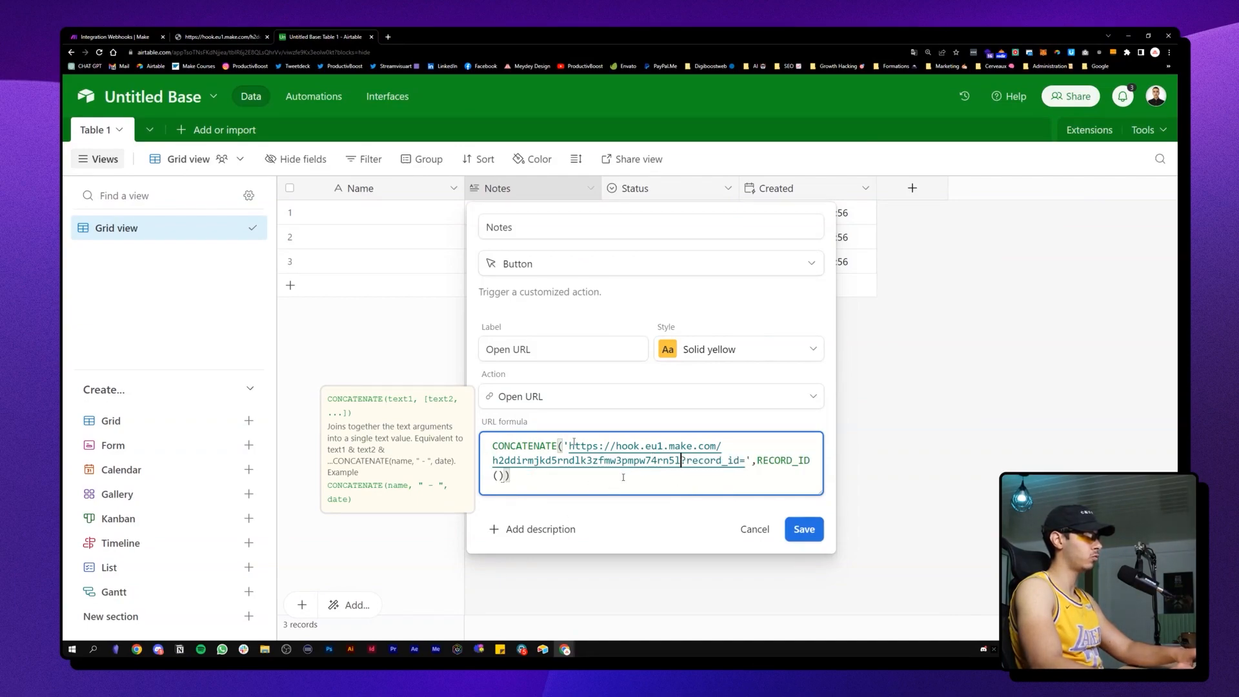
# Step: Name the button field Bouton, set its label to Action and save the field
pyautogui.doubleClick(547, 227)
pyautogui.write('Bouton')
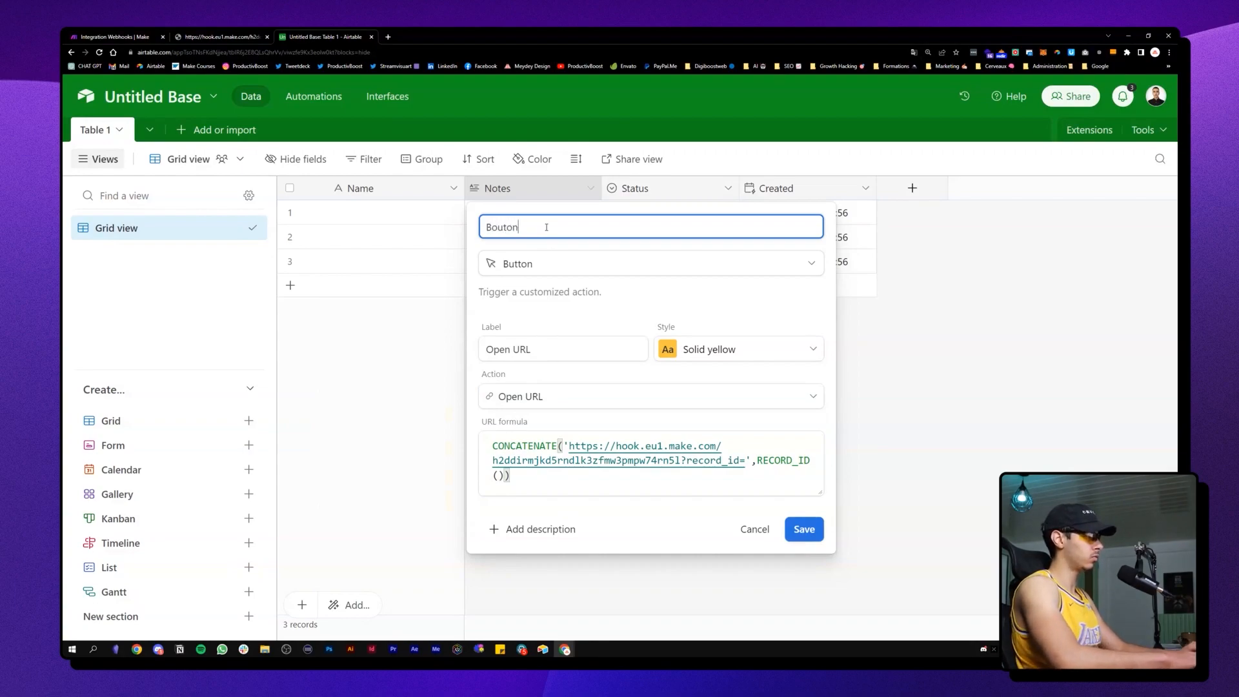
pyautogui.click(565, 338)
pyautogui.hotkey('ctrl', 'shift', 'Left')
pyautogui.hotkey('ctrl', 'shift', 'Left')
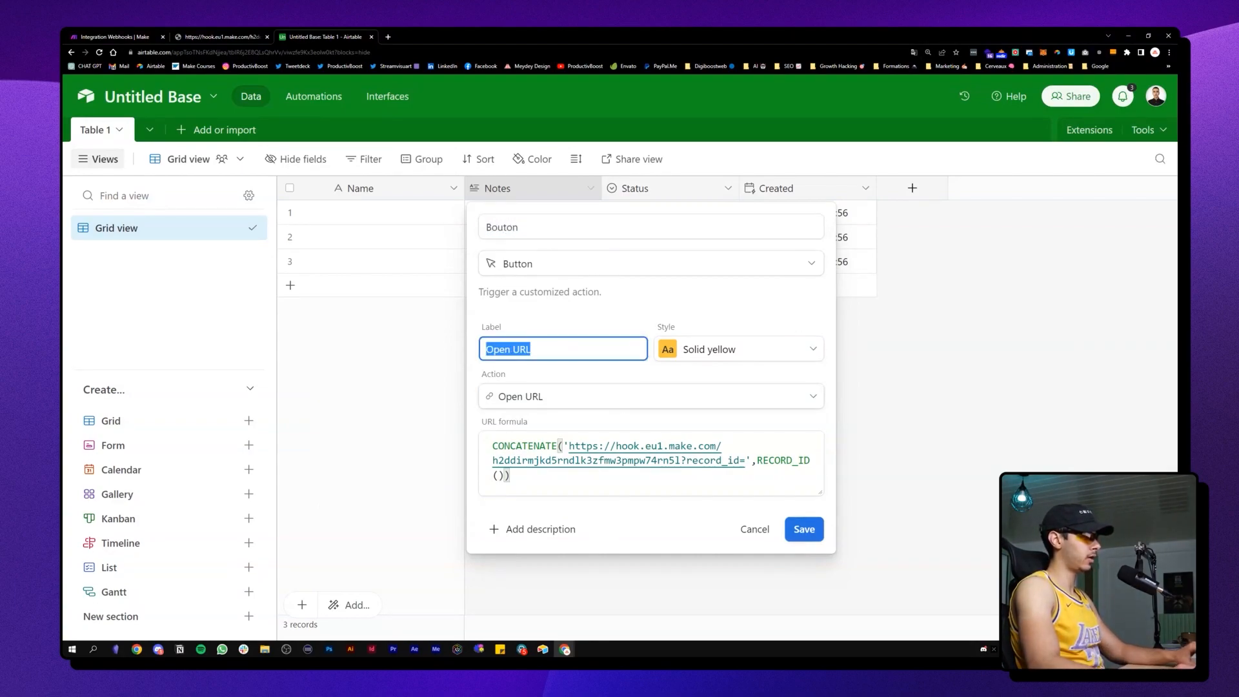
pyautogui.write('Action')
pyautogui.press('Return')
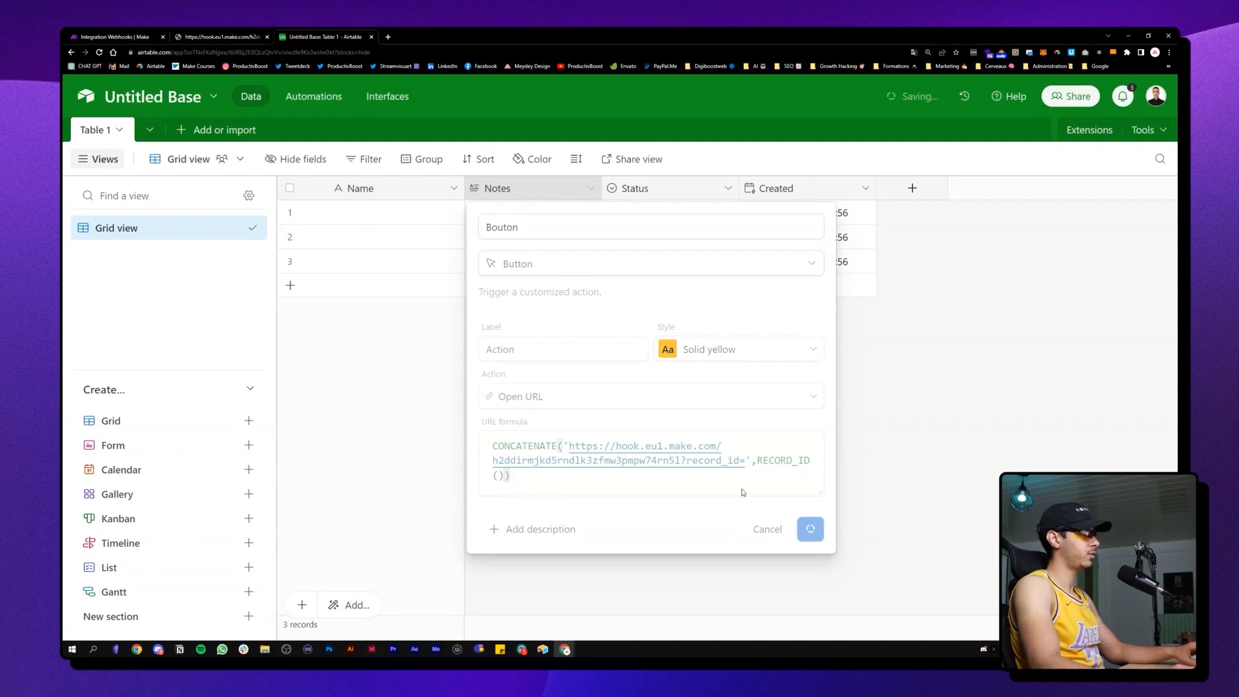
# Step: Try to trigger the webhook with the first record's Action button and read the response page
pyautogui.click(511, 213)
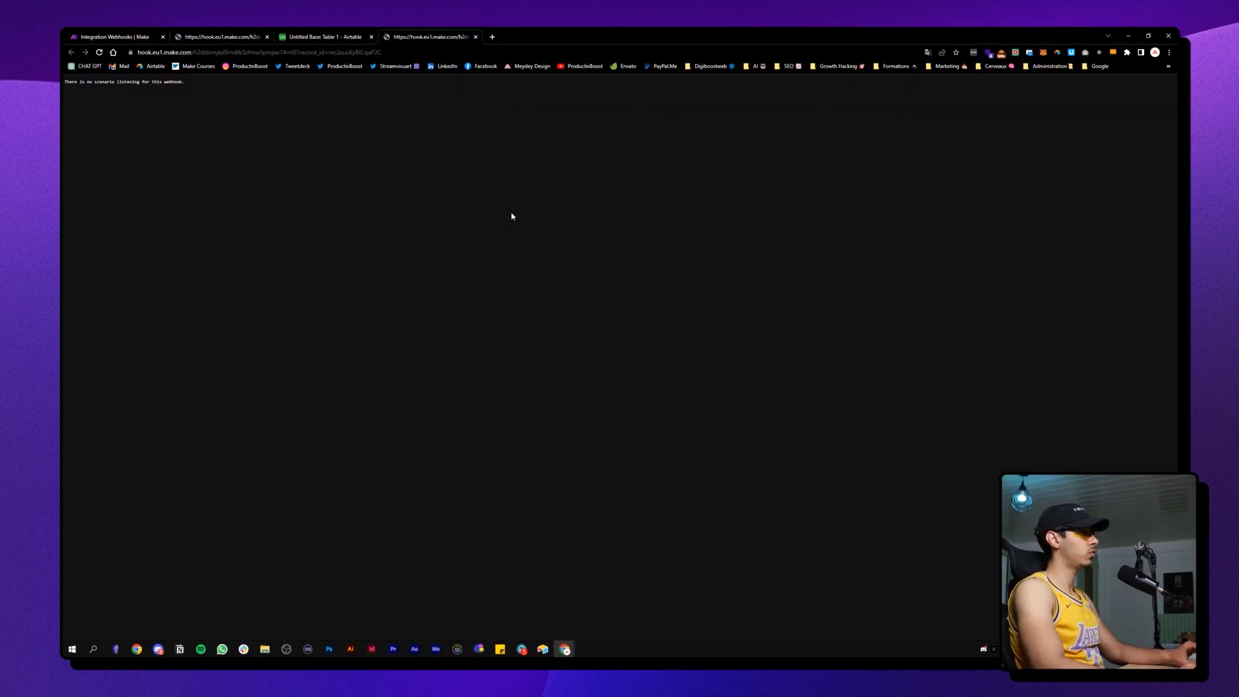
pyautogui.scroll(9, 393, 143)
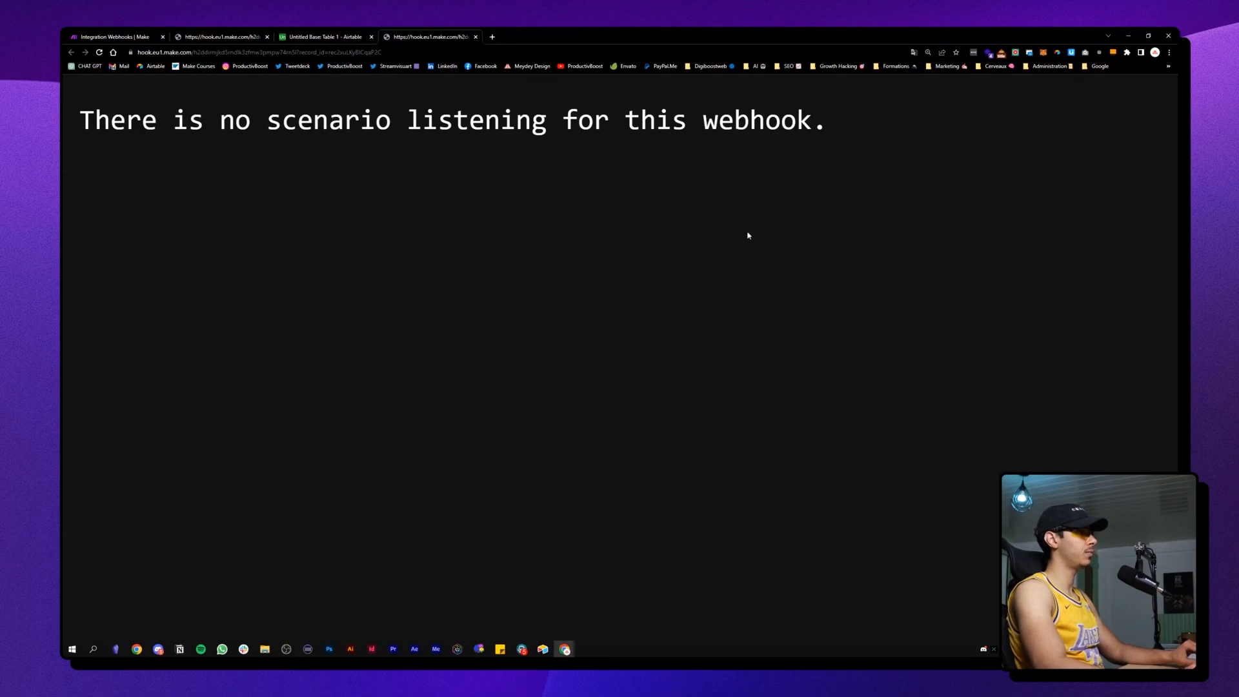
pyautogui.scroll(-11, 749, 235)
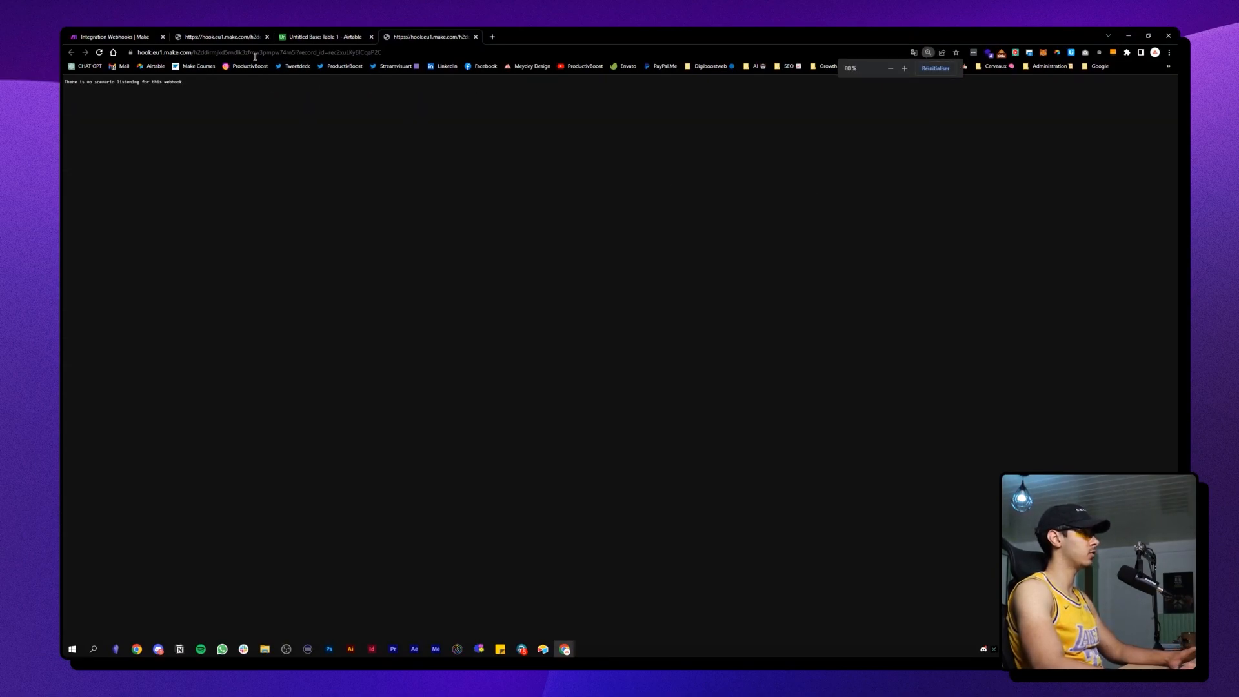
# Step: Return to the Make scenario, confirm the Webhooks module's settings and run the scenario once
pyautogui.hotkey('ctrl', 'Tab')
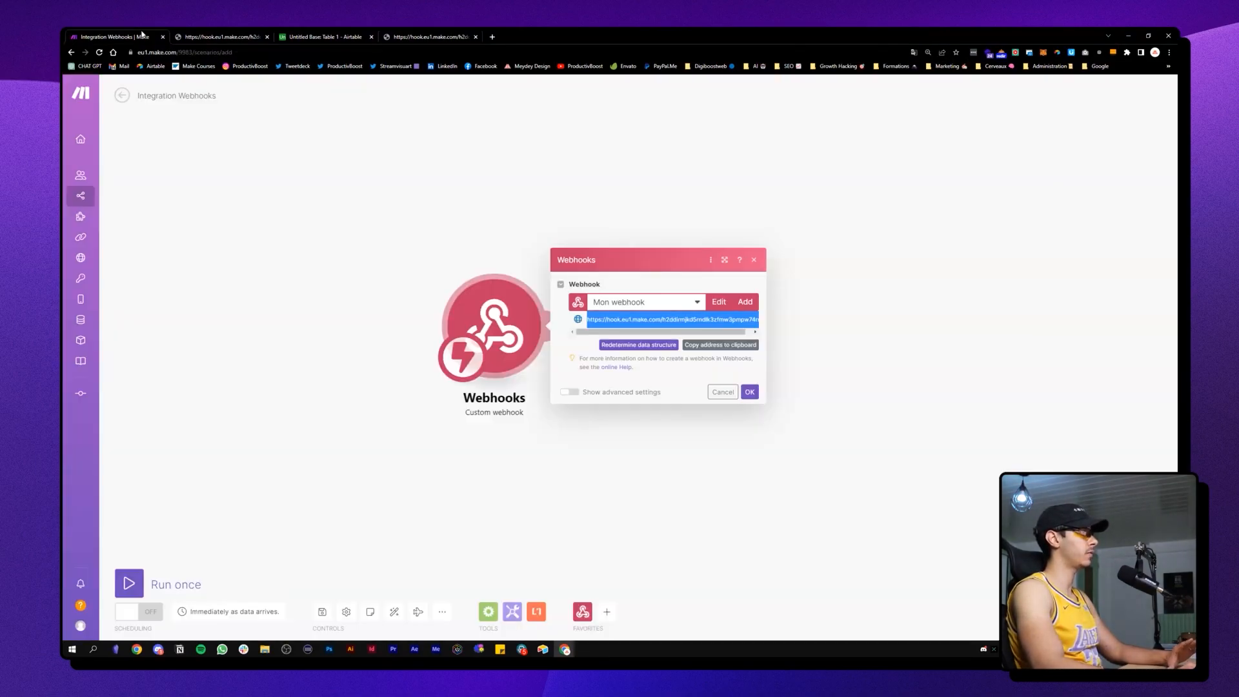
pyautogui.click(750, 392)
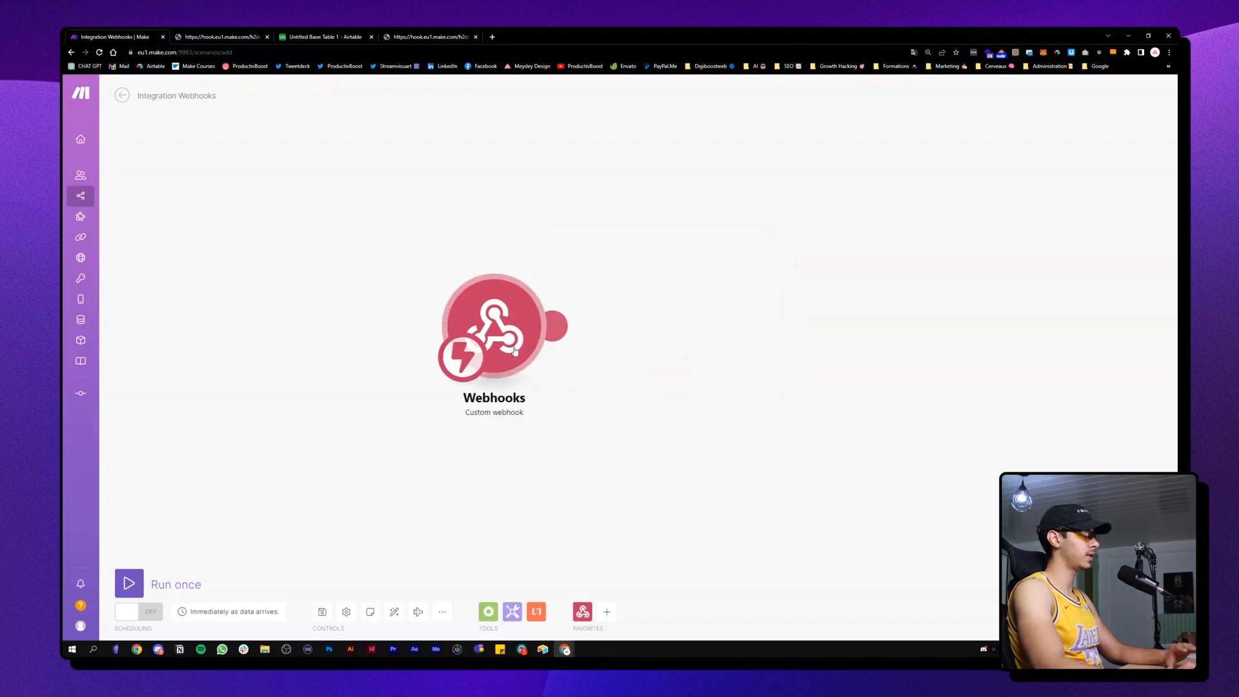
pyautogui.click(130, 585)
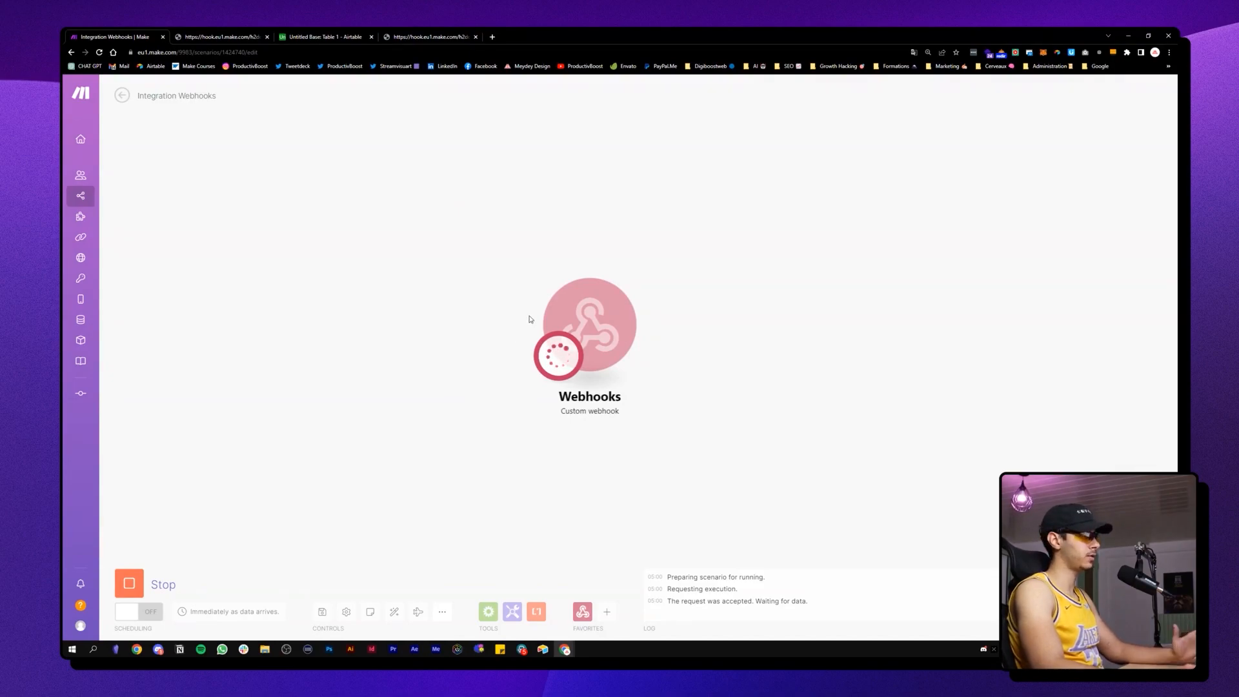
# Step: Reread the response page of the first webhook call, enlarged, and close its browser tab
pyautogui.click(401, 39)
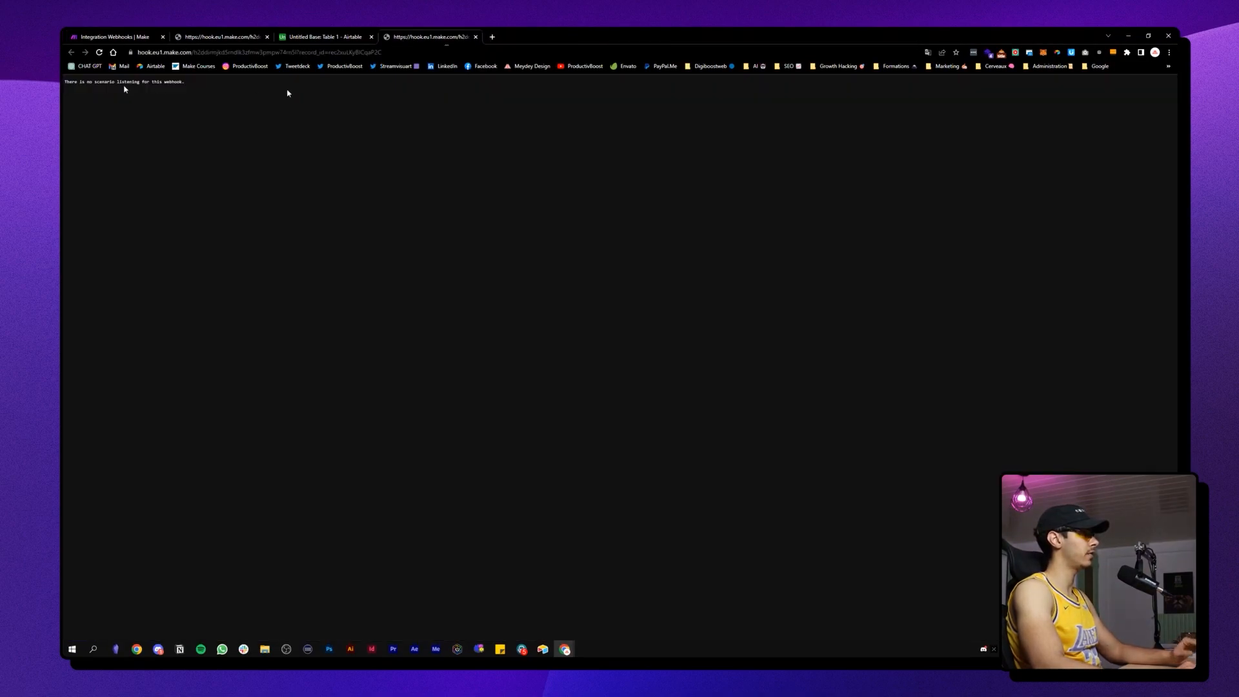
pyautogui.hotkey('ctrl', '+')
pyautogui.hotkey('ctrl', '+')
pyautogui.hotkey('ctrl', '+')
pyautogui.hotkey('ctrl', '+')
pyautogui.hotkey('ctrl', '+')
pyautogui.hotkey('ctrl', '+')
pyautogui.hotkey('ctrl', '+')
pyautogui.hotkey('ctrl', '+')
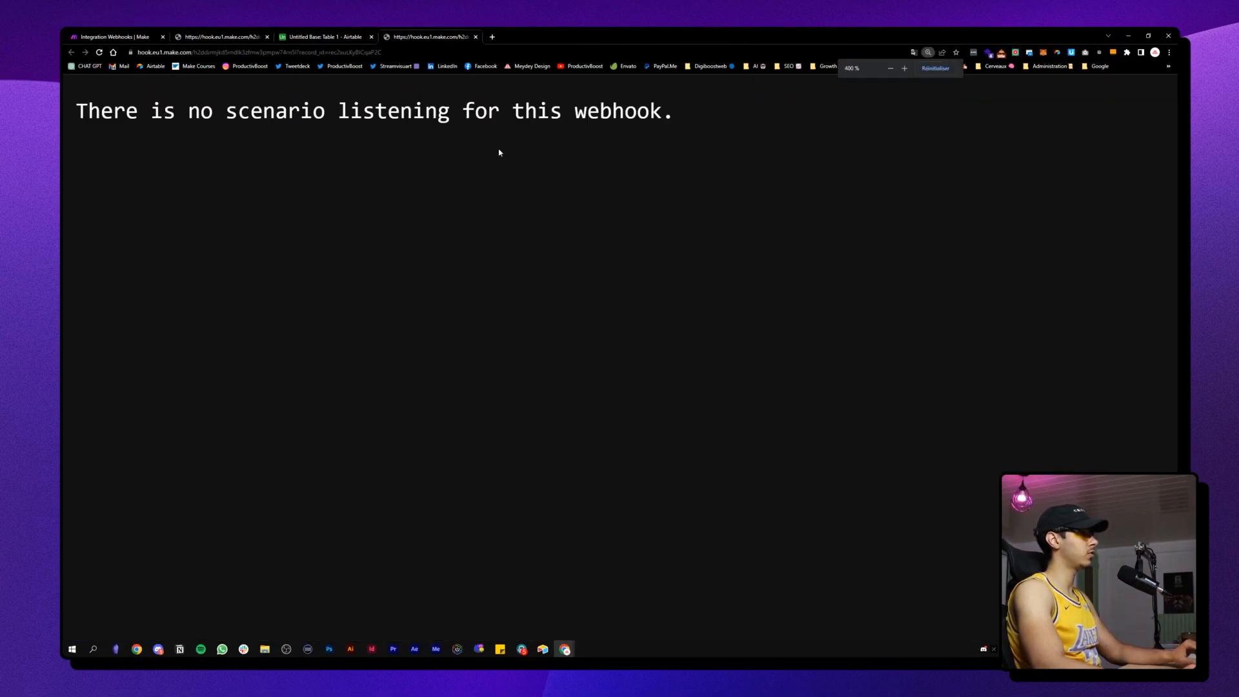
pyautogui.hotkey('ctrl', '-')
pyautogui.hotkey('ctrl', '-')
pyautogui.hotkey('ctrl', '-')
pyautogui.hotkey('ctrl', '-')
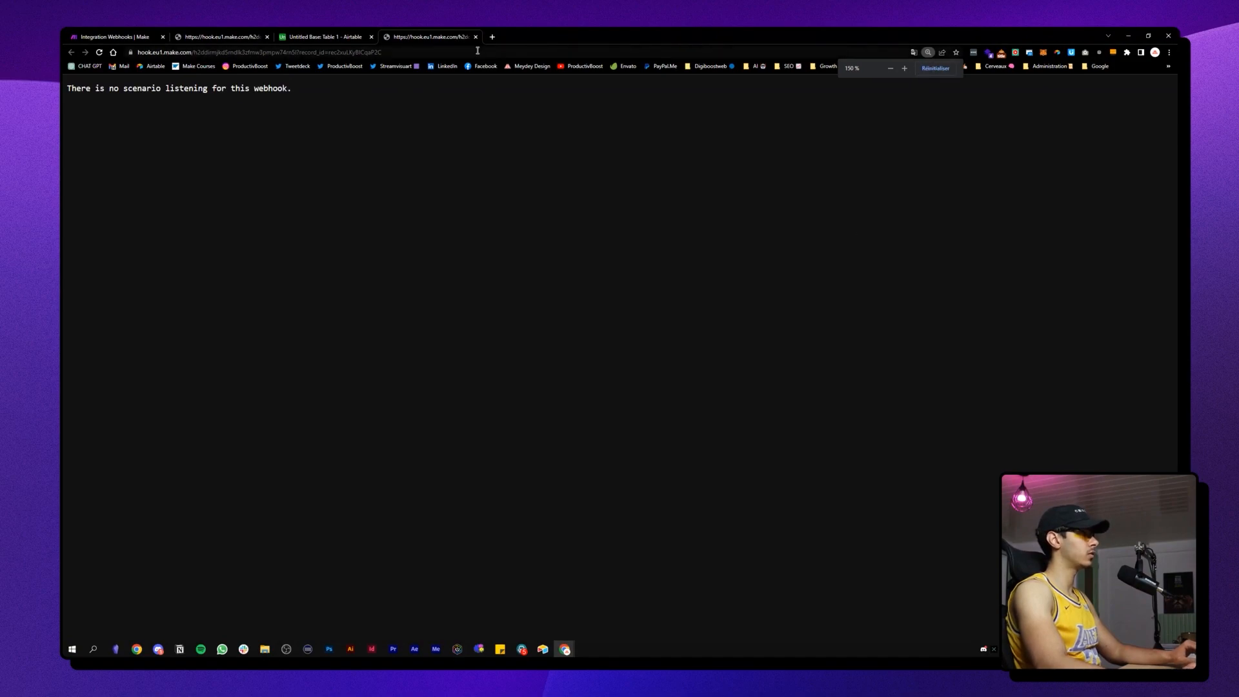
pyautogui.click(476, 37)
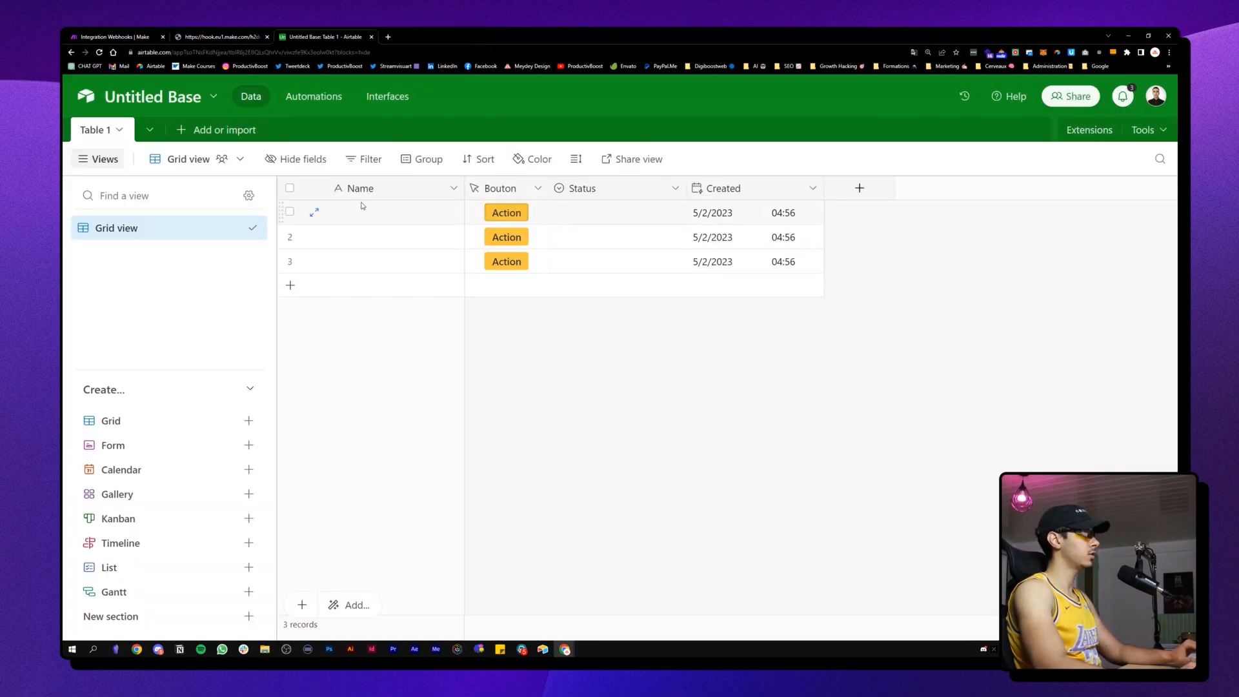
# Step: Trigger the webhook again with the first record's Action button in Airtable and compare the response with the earlier webhook page
pyautogui.click(507, 213)
pyautogui.scroll(5, 90, 92)
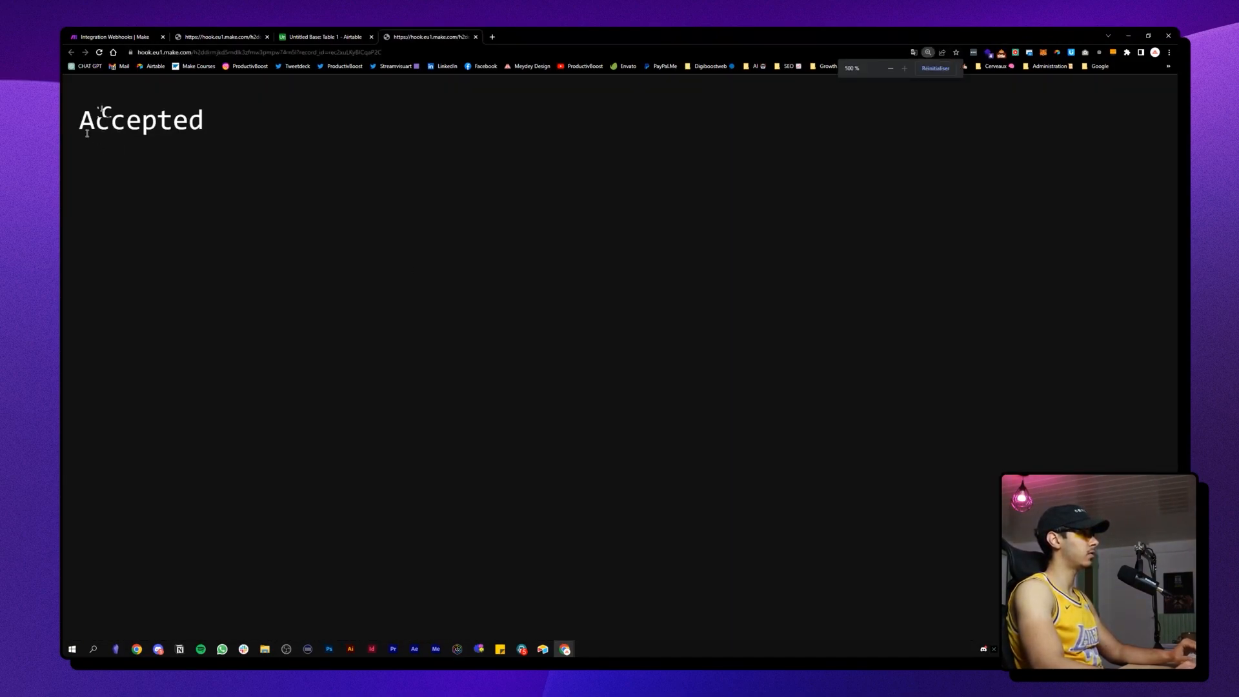
pyautogui.moveTo(82, 129); pyautogui.dragTo(203, 131)
pyautogui.click(200, 132)
pyautogui.click(222, 37)
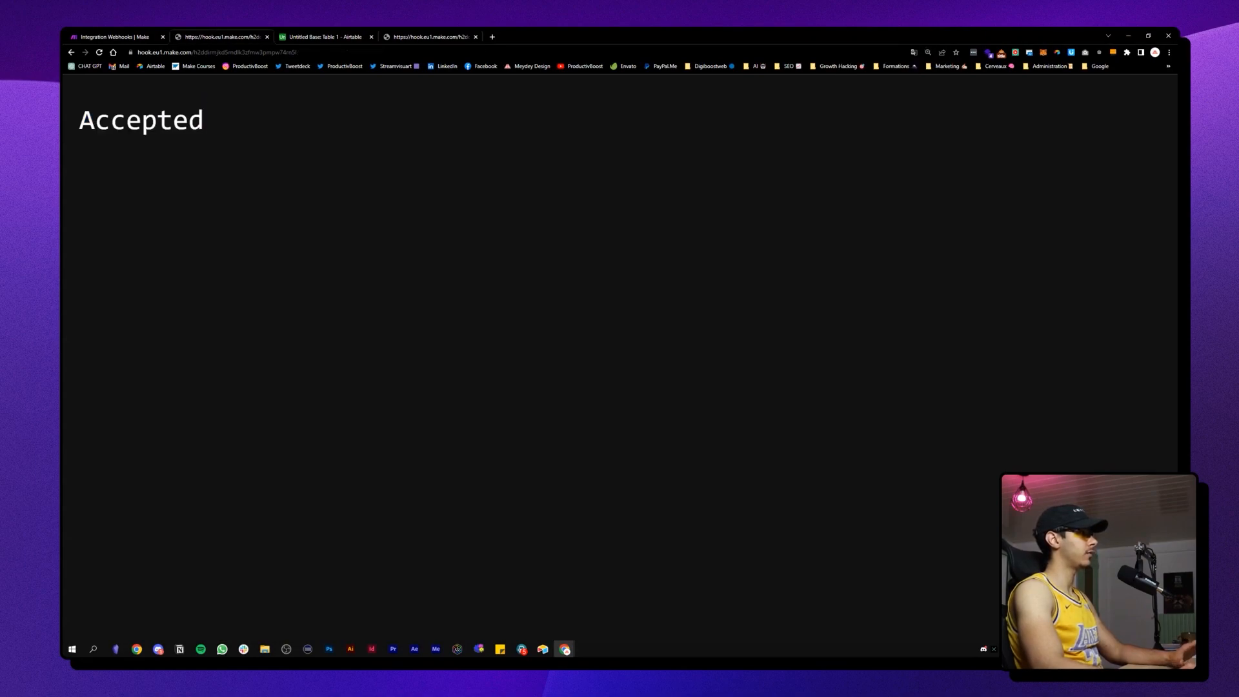
# Step: Open the Webhooks module's run output in Make, check the received record_id value and close the output
pyautogui.click(123, 36)
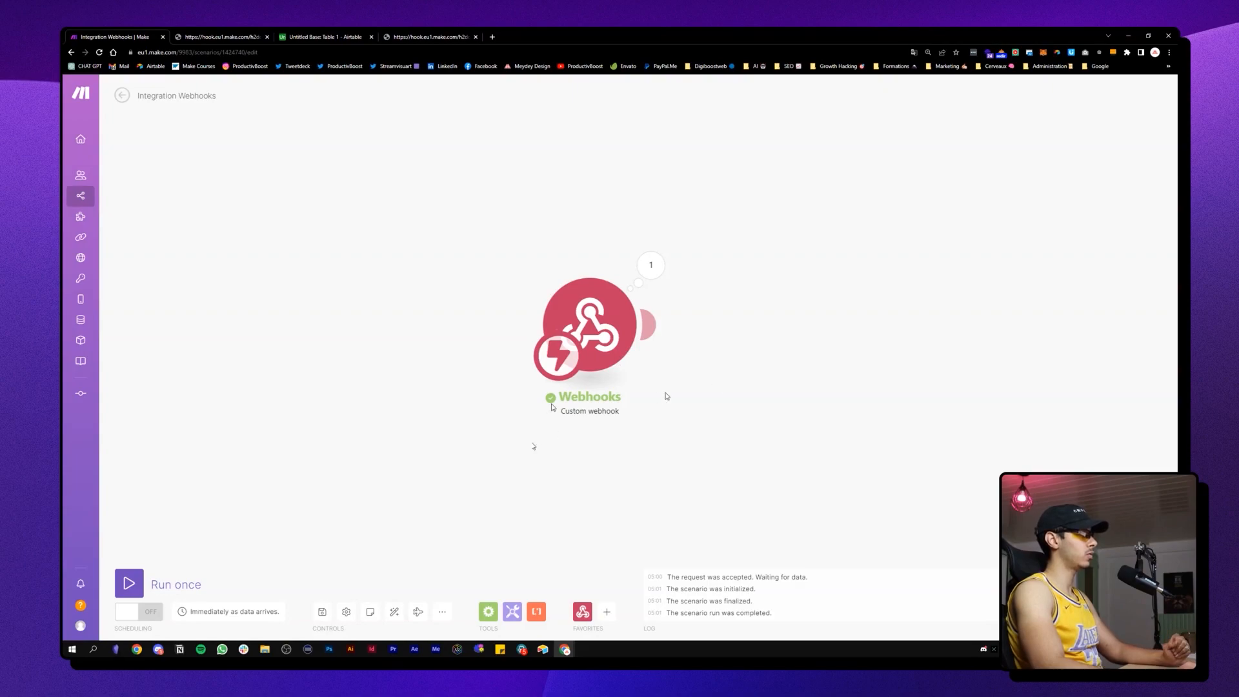
pyautogui.click(650, 264)
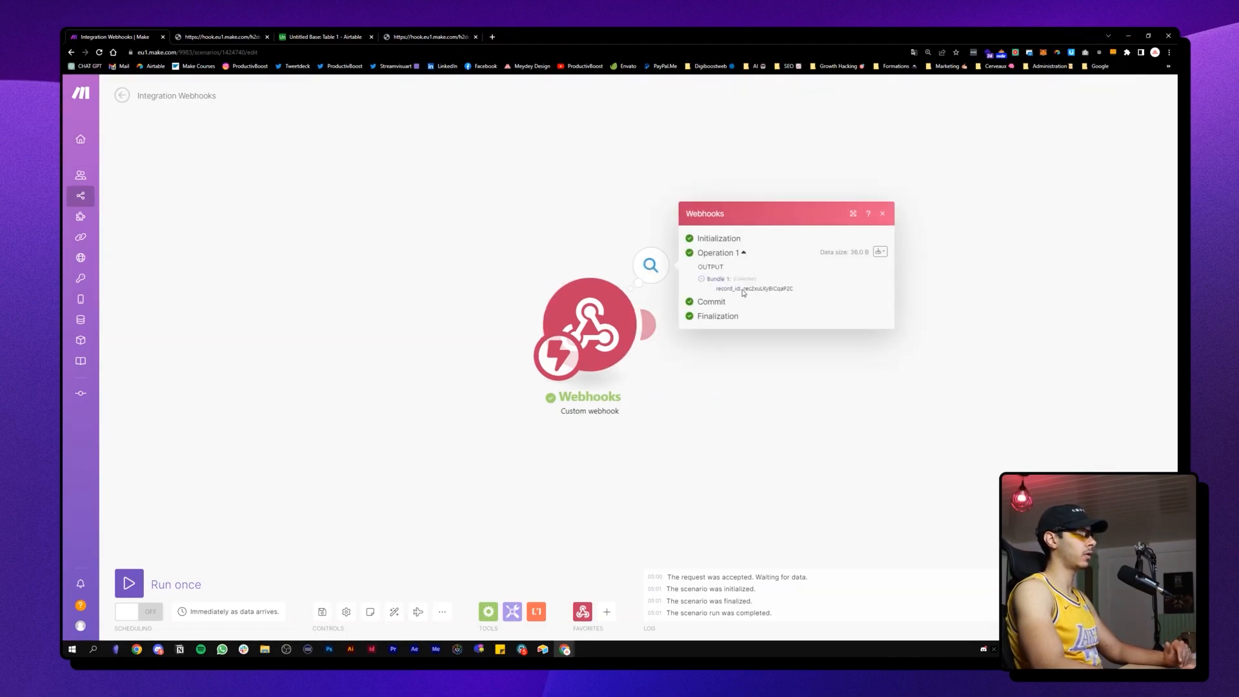
pyautogui.moveTo(743, 290); pyautogui.dragTo(787, 287)
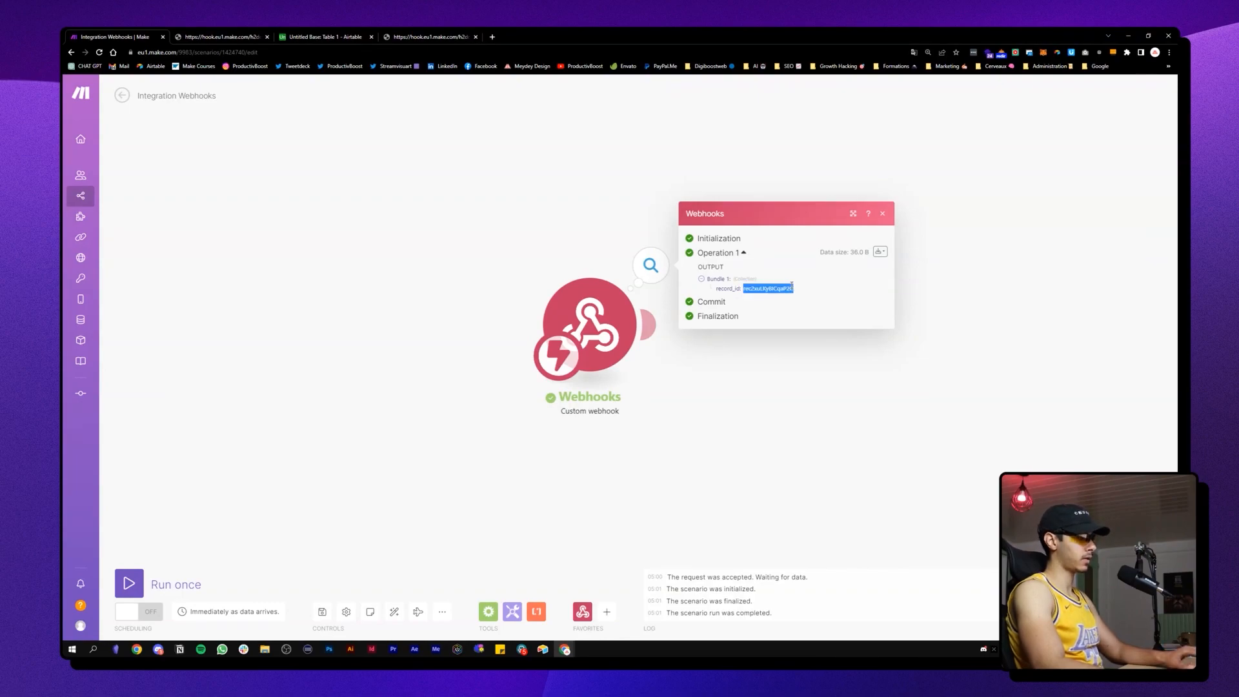
pyautogui.click(882, 213)
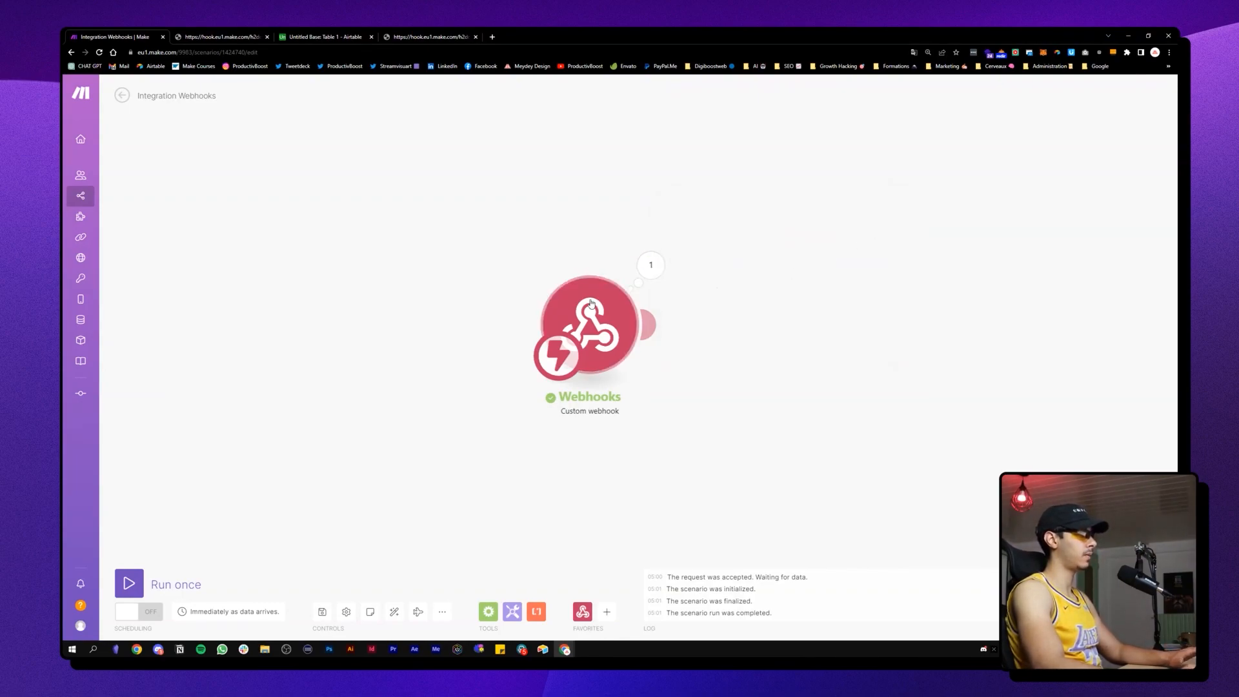
# Step: Add an Airtable "Get a Record" module after the Webhooks module
pyautogui.moveTo(590, 303); pyautogui.dragTo(425, 288)
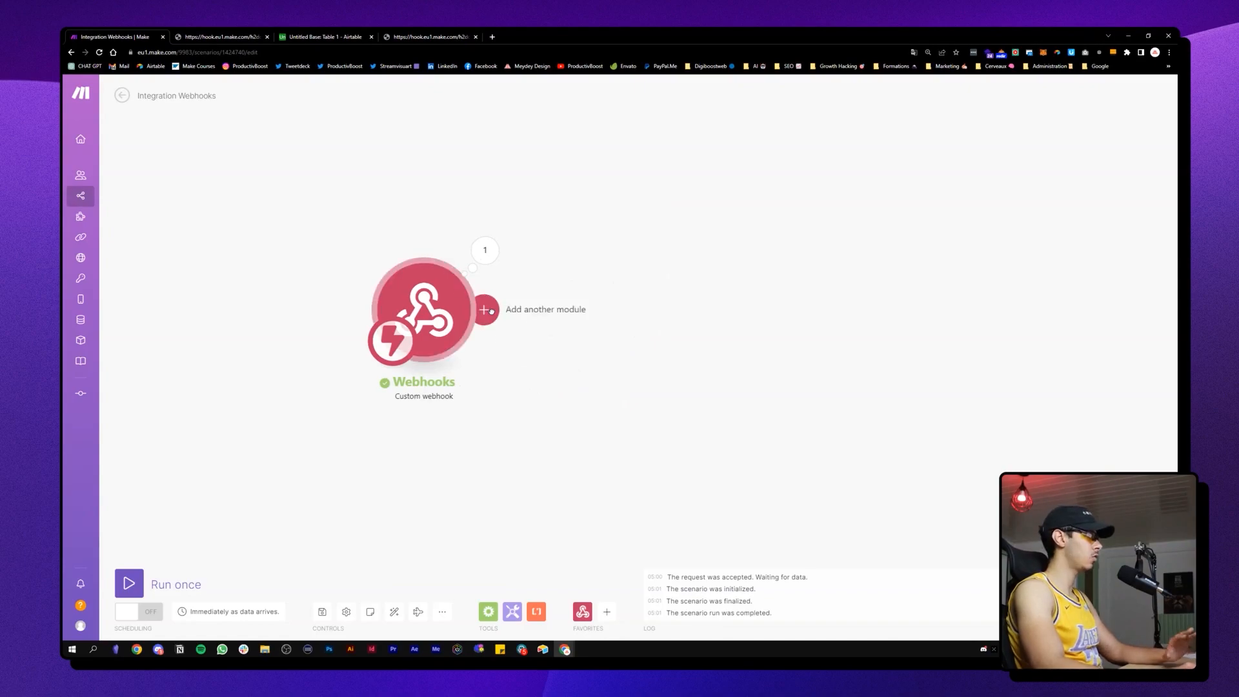
pyautogui.click(482, 310)
pyautogui.write('airt')
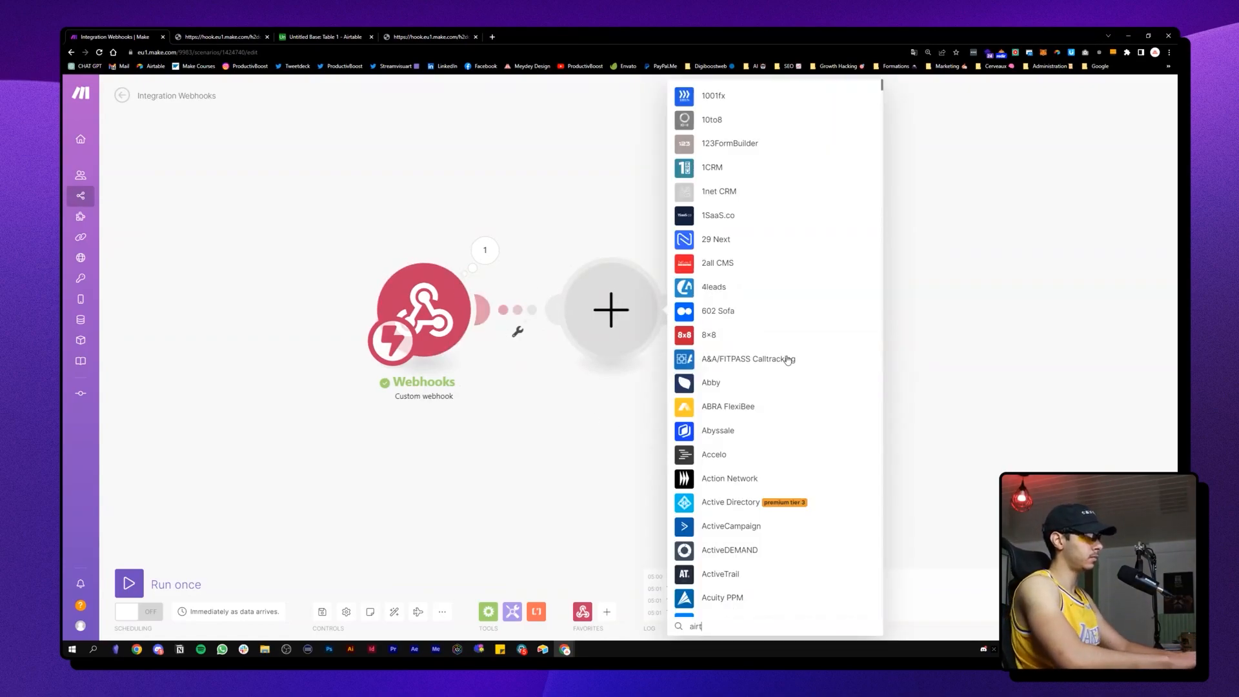
pyautogui.click(766, 297)
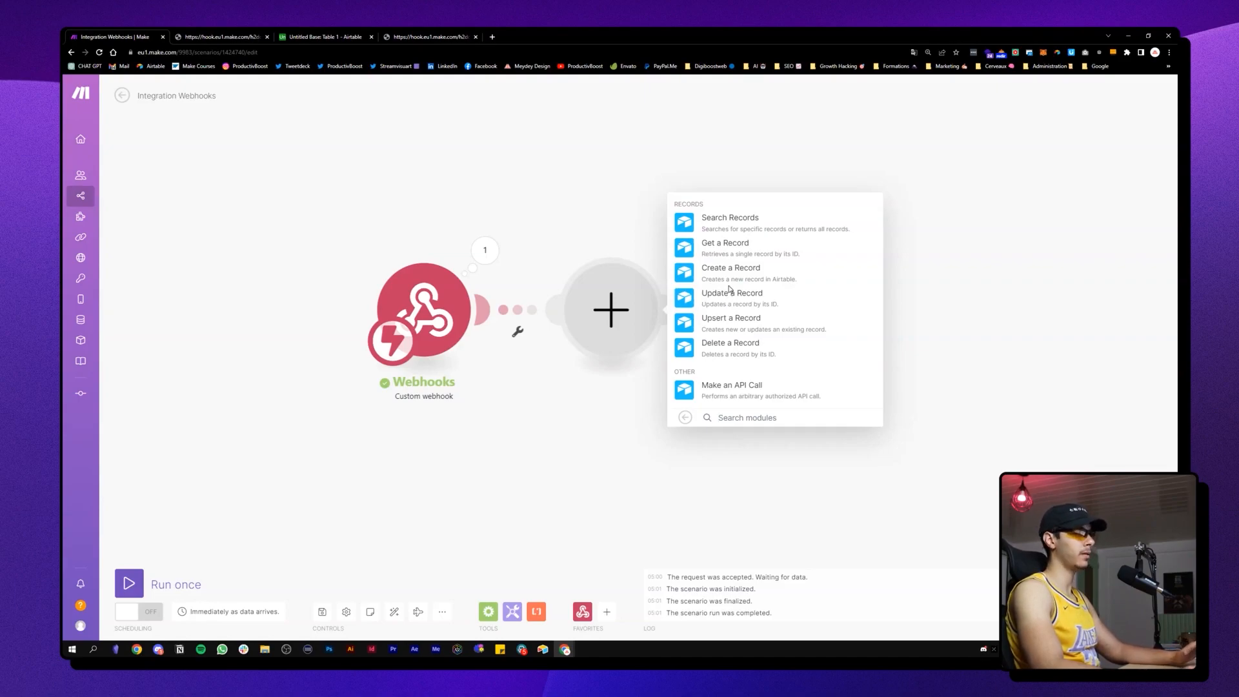
pyautogui.click(748, 252)
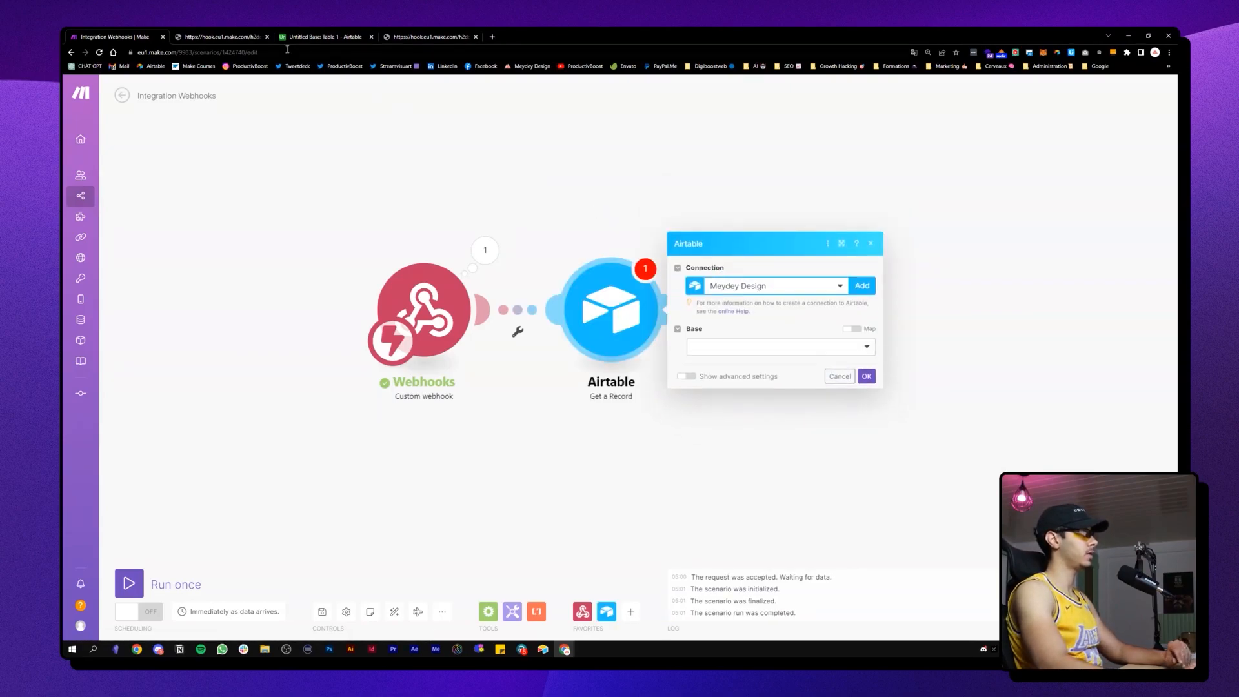
# Step: Check the base's name in Airtable, close both webhook response tabs and return to the Make scenario
pyautogui.moveTo(323, 36); pyautogui.dragTo(232, 38)
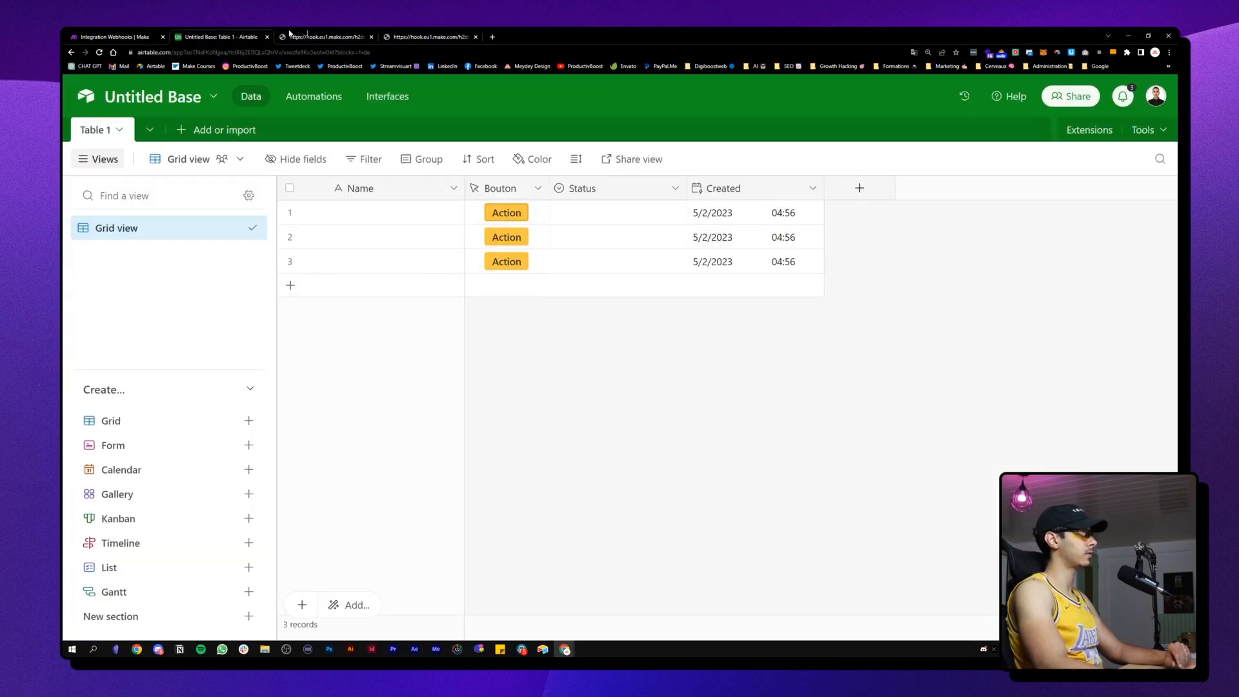
pyautogui.click(116, 37)
pyautogui.click(717, 346)
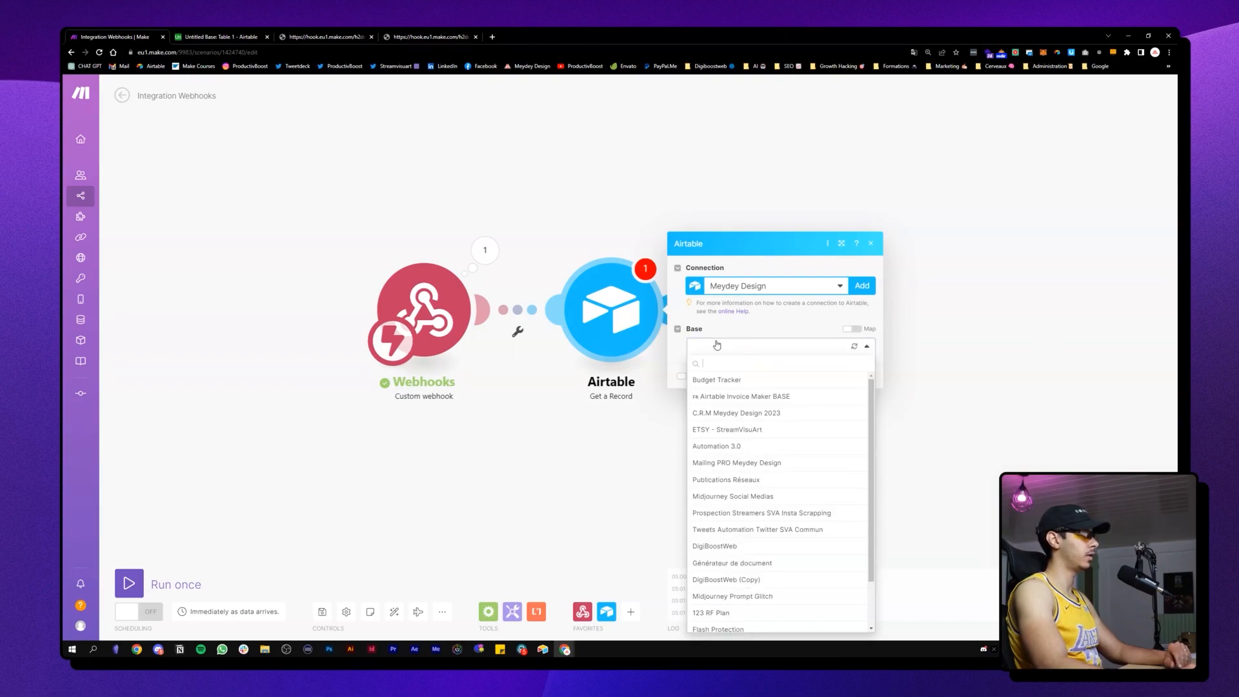
pyautogui.click(216, 37)
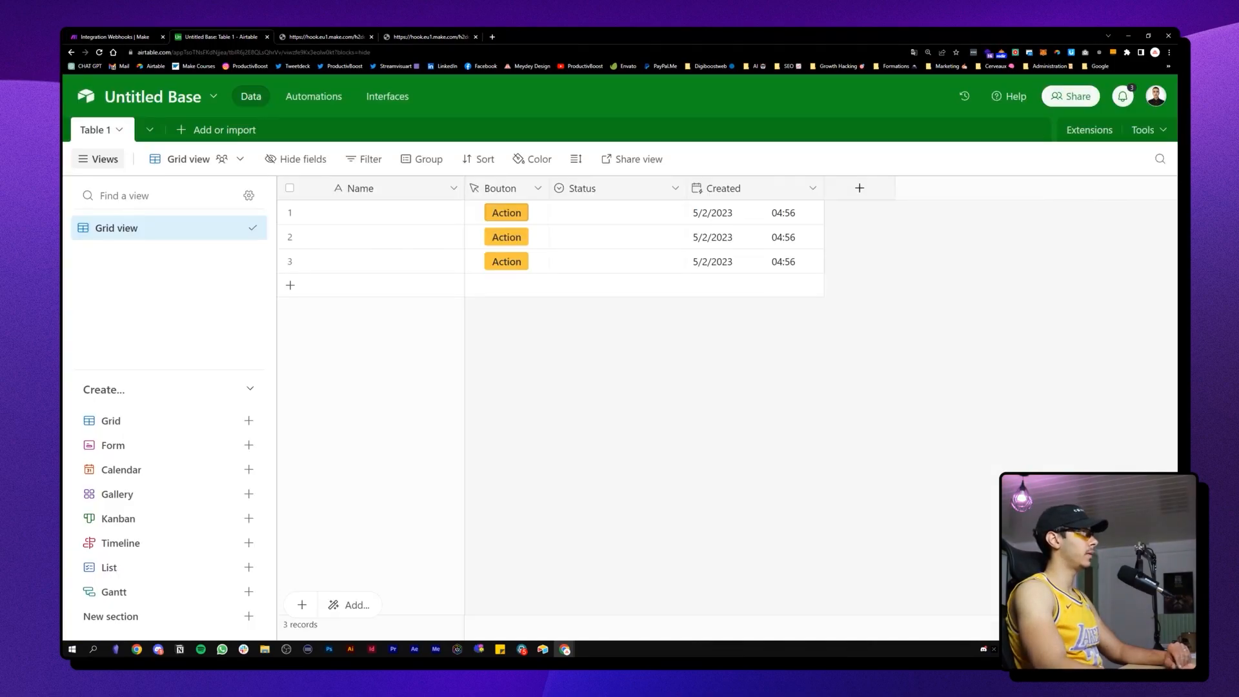
pyautogui.click(315, 35)
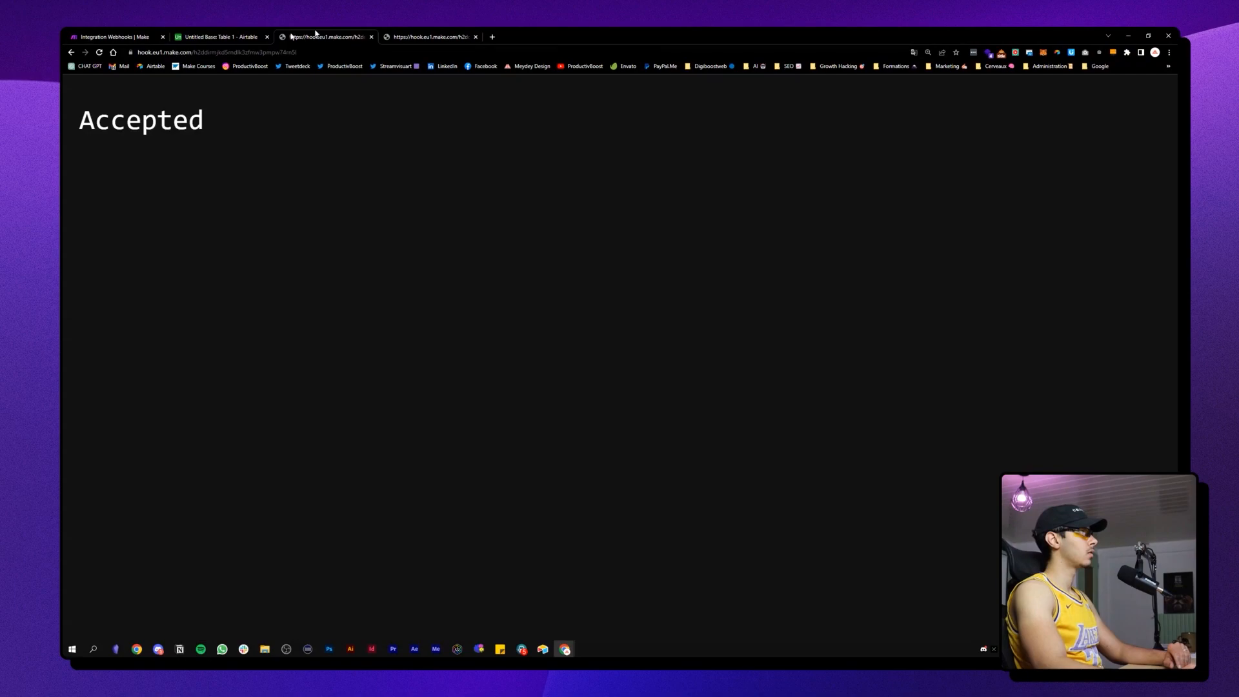
pyautogui.hotkey('ctrl', 'w')
pyautogui.hotkey('ctrl', 'w')
pyautogui.click(134, 34)
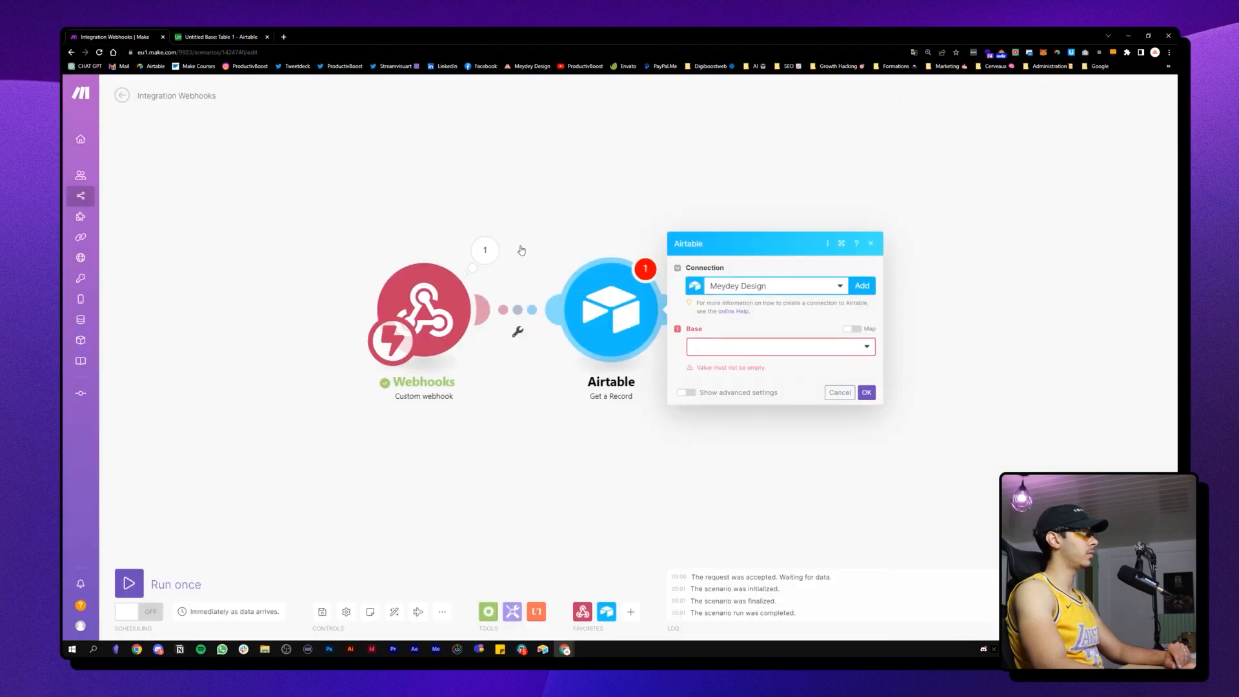
# Step: Set the Airtable module's base to Untitled Base and its table to Table 1
pyautogui.click(743, 348)
pyautogui.write('unt')
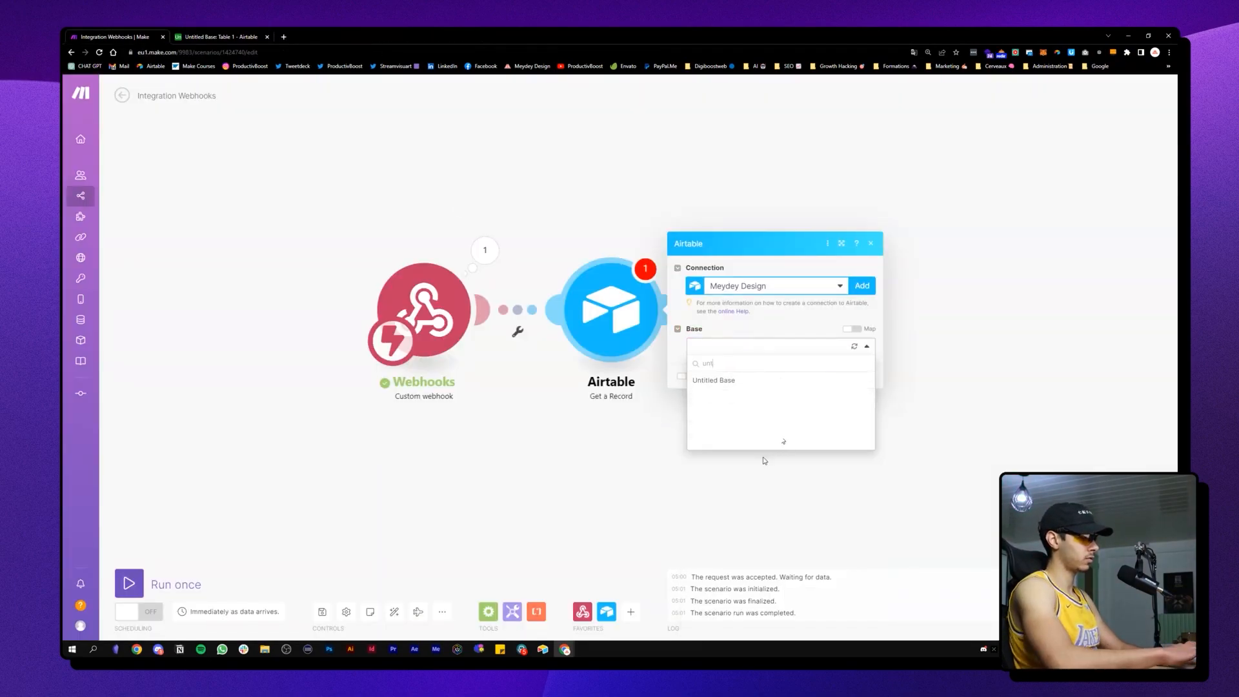
pyautogui.click(733, 387)
pyautogui.click(740, 366)
pyautogui.click(732, 384)
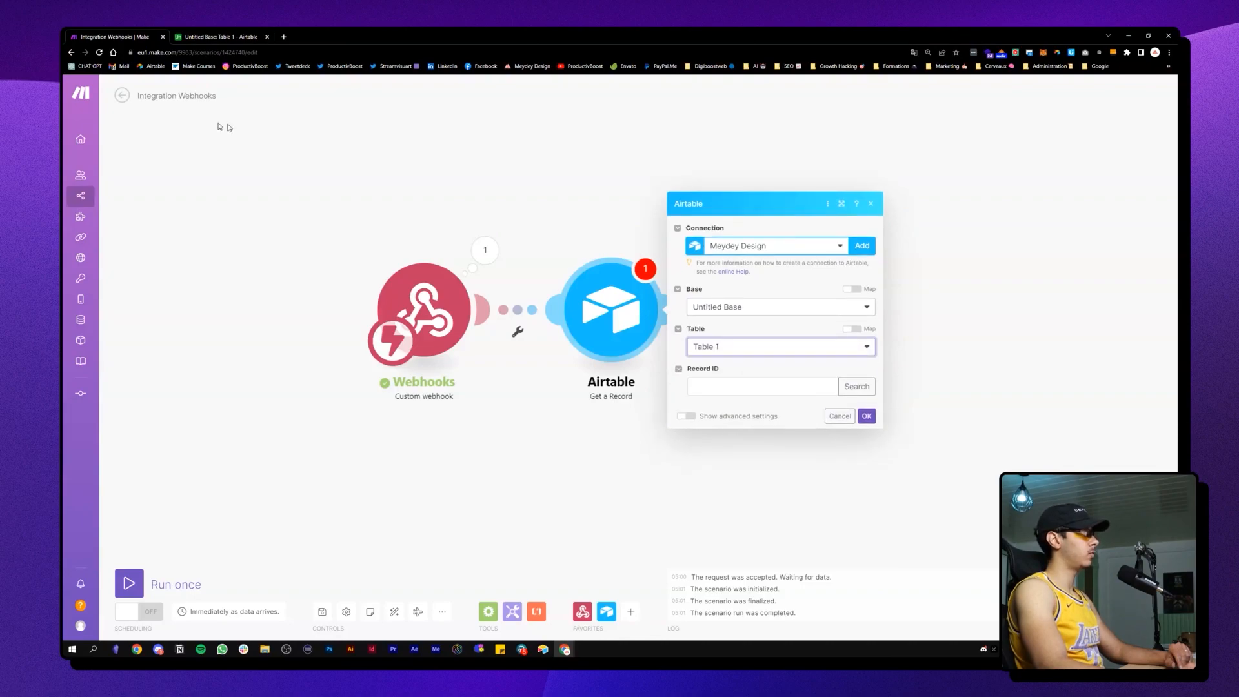
# Step: Check the table name in Airtable, map the webhook's record_id to the module's Record ID and confirm the settings
pyautogui.click(212, 37)
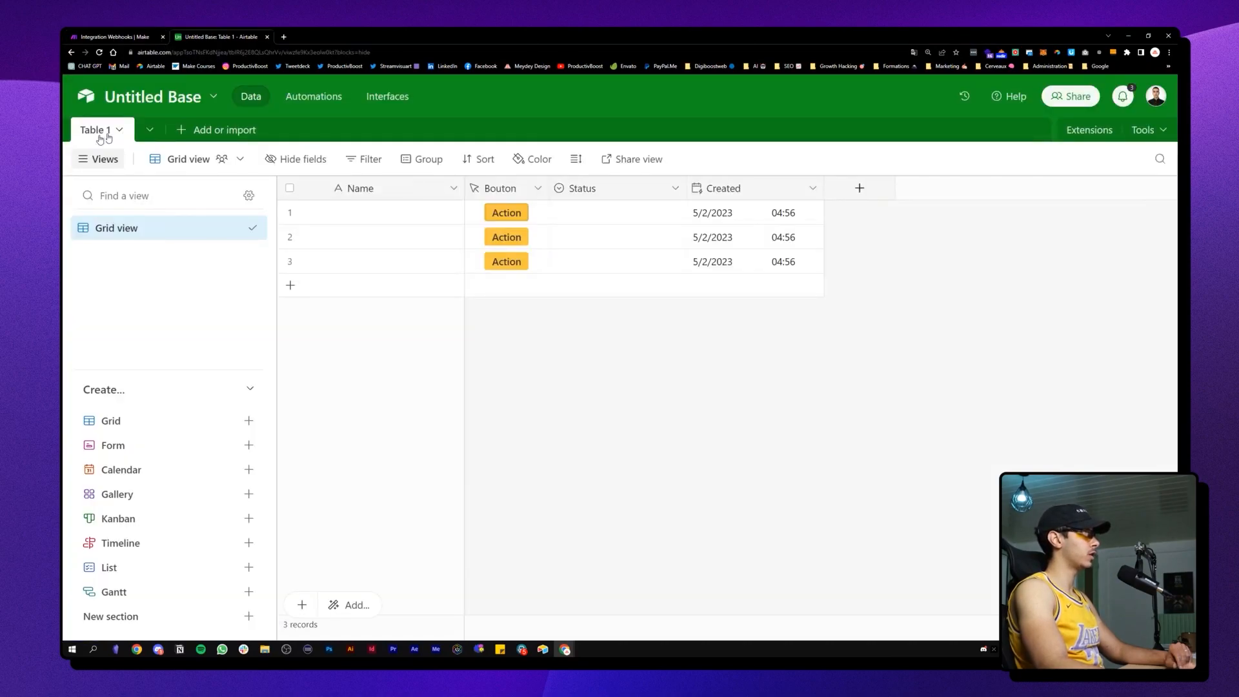
pyautogui.click(113, 37)
pyautogui.click(736, 387)
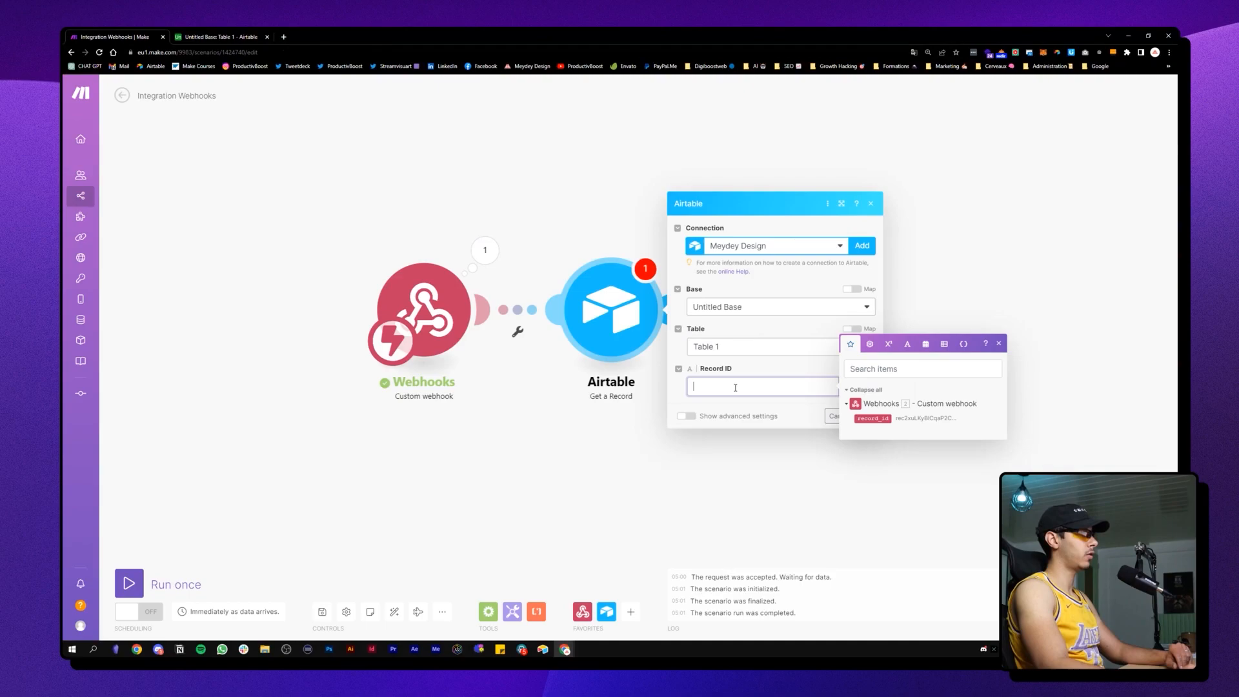
pyautogui.moveTo(880, 418); pyautogui.dragTo(736, 386)
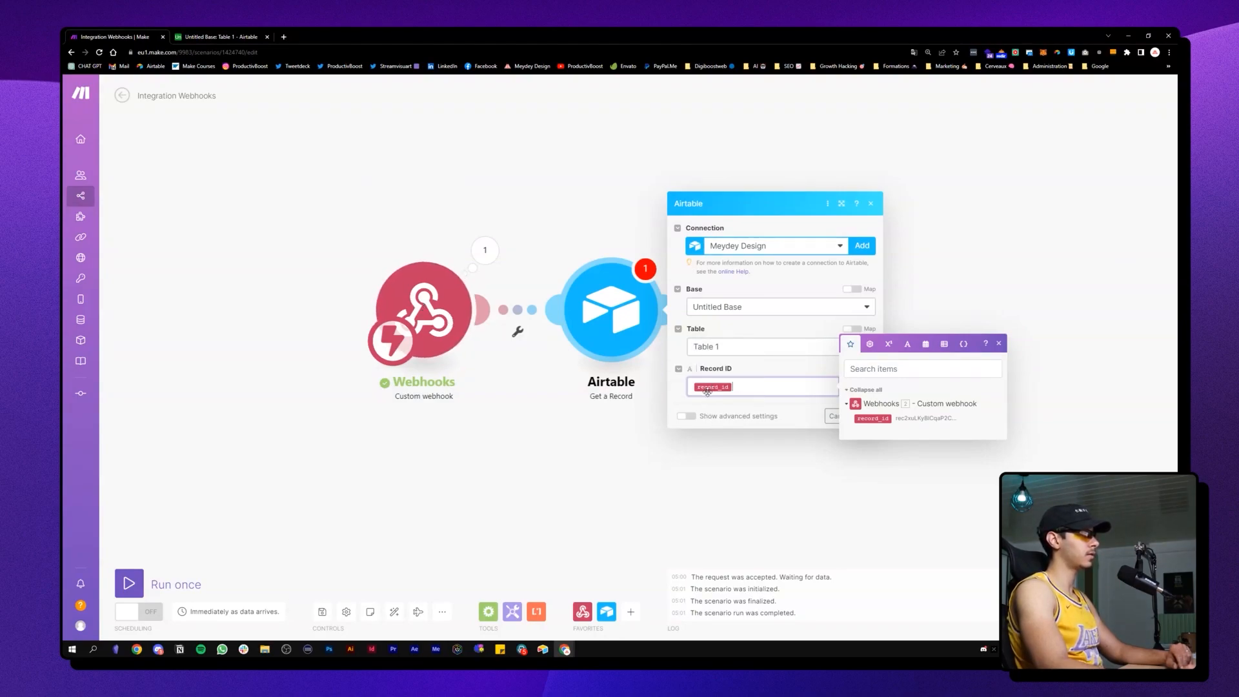
pyautogui.click(999, 344)
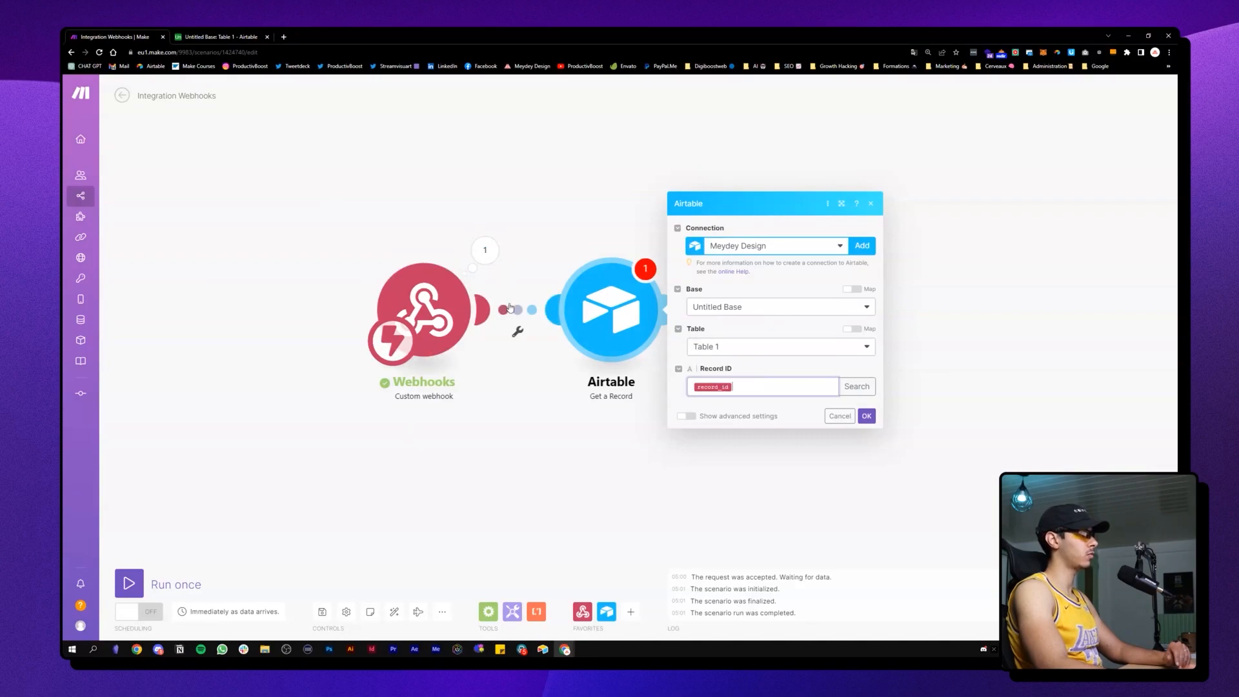
pyautogui.click(865, 417)
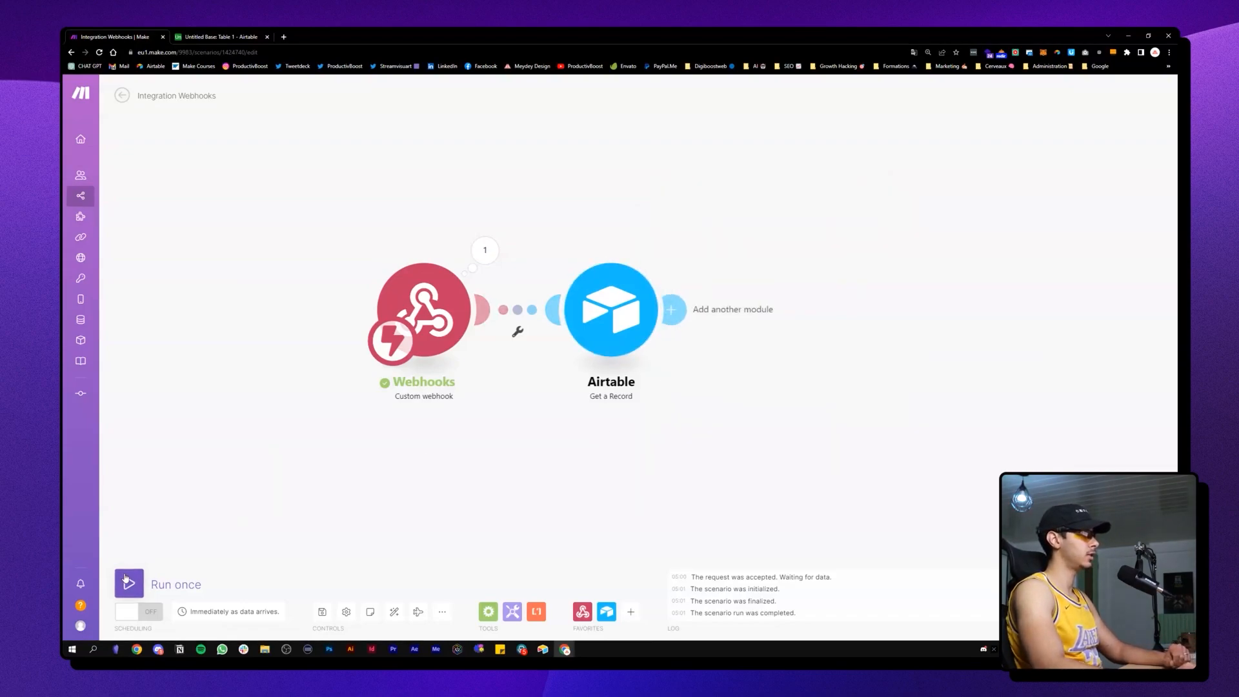
# Step: Start and stop a single scenario run, and place Make and Airtable in side-by-side windows with Airtable zoomed out to 125%
pyautogui.click(128, 582)
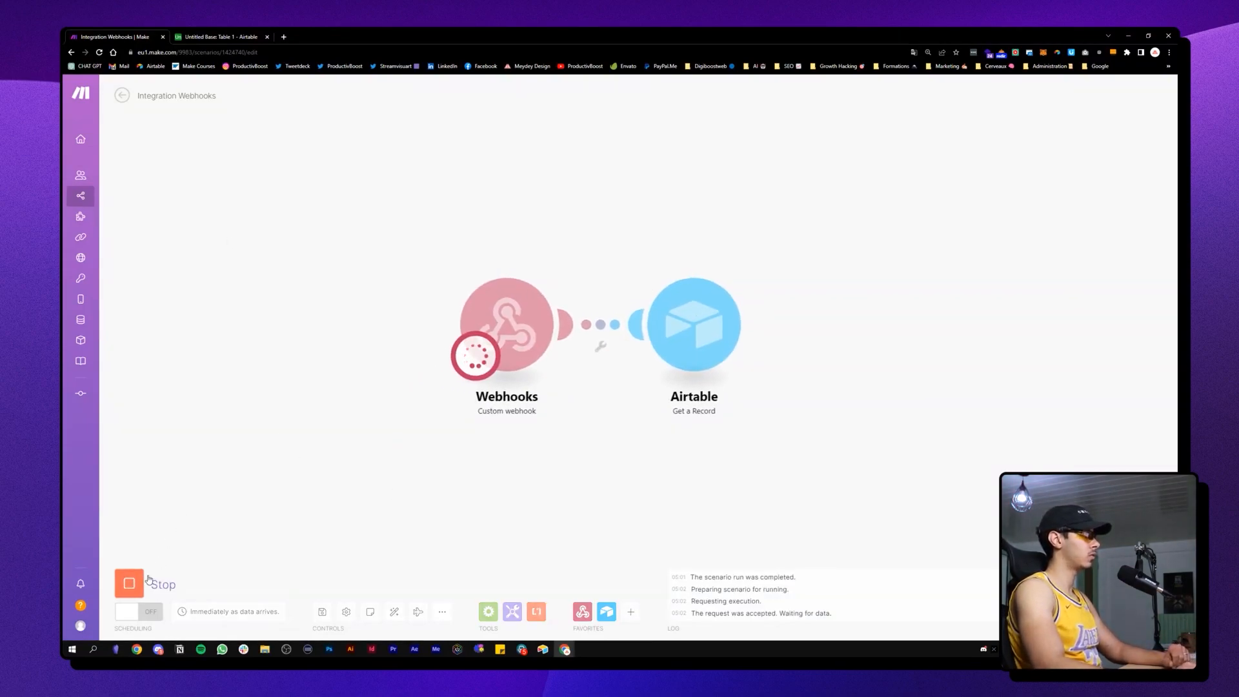
pyautogui.click(148, 579)
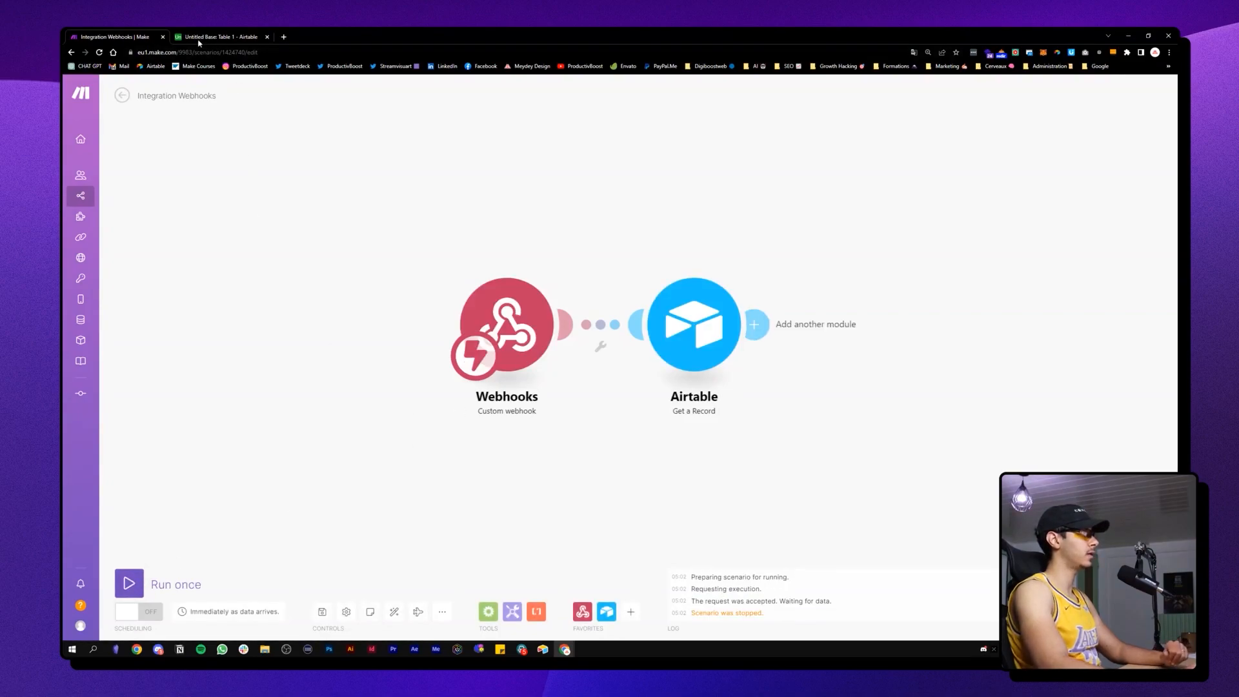
pyautogui.moveTo(236, 37); pyautogui.dragTo(1176, 253)
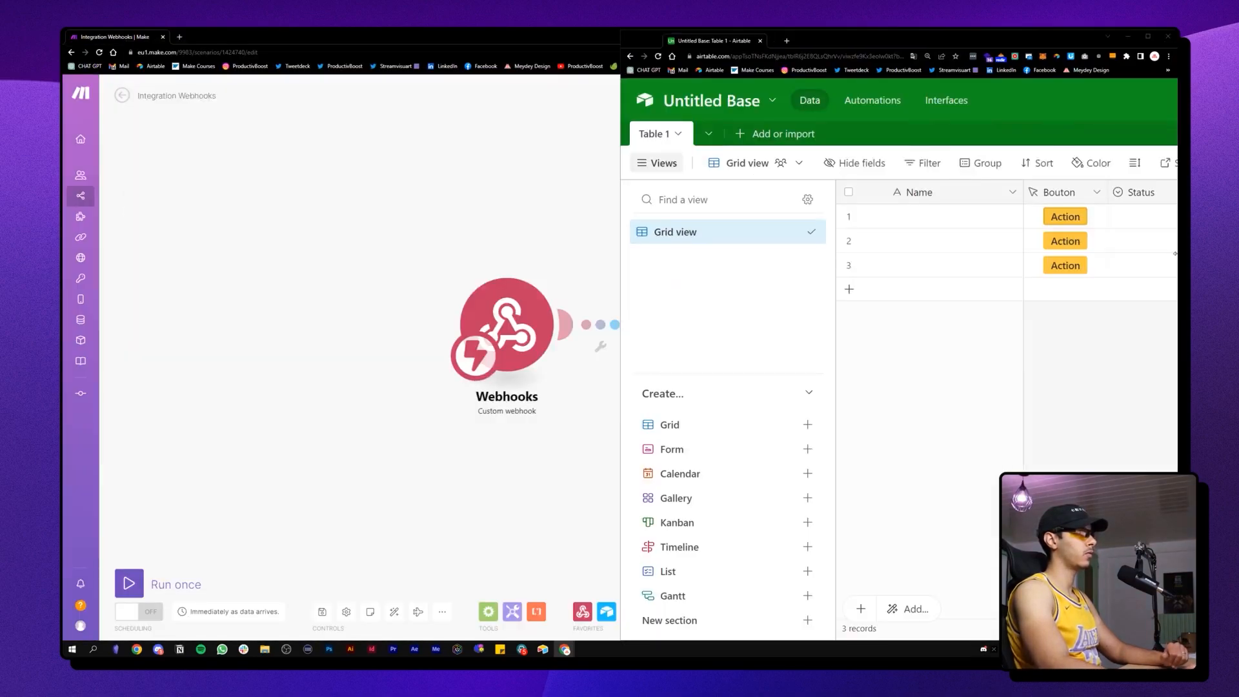
pyautogui.click(318, 155)
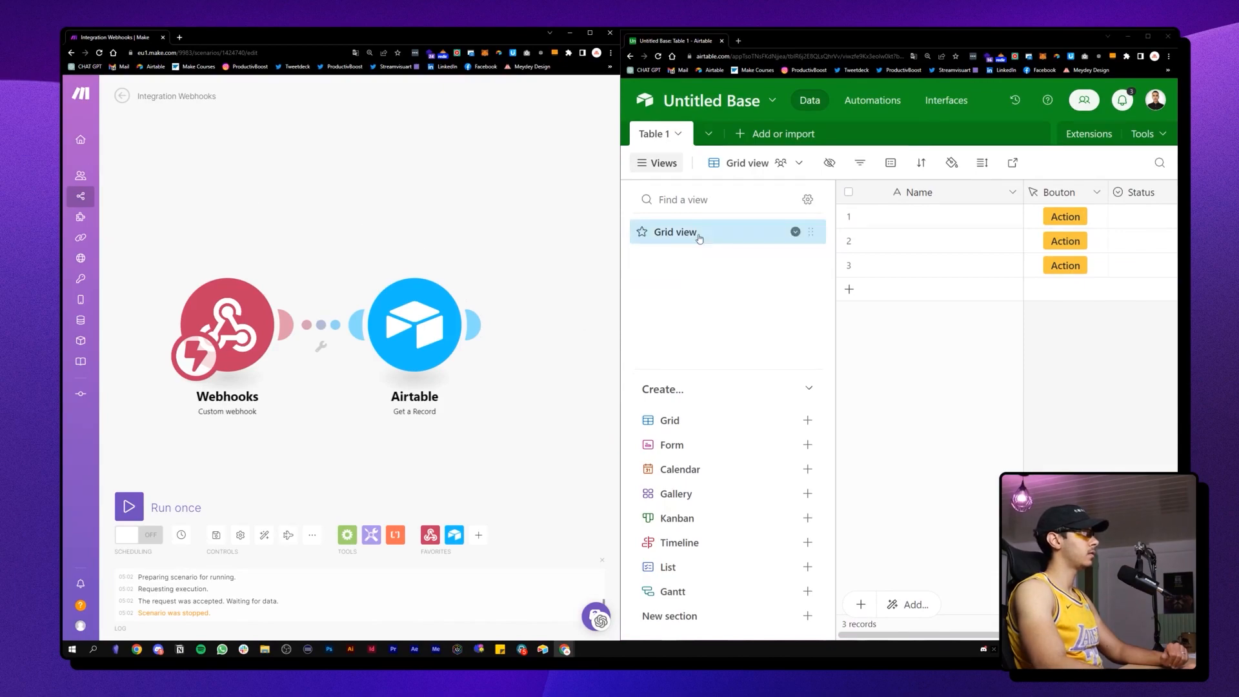
pyautogui.hotkey('ctrl', '-')
pyautogui.hotkey('ctrl', '-')
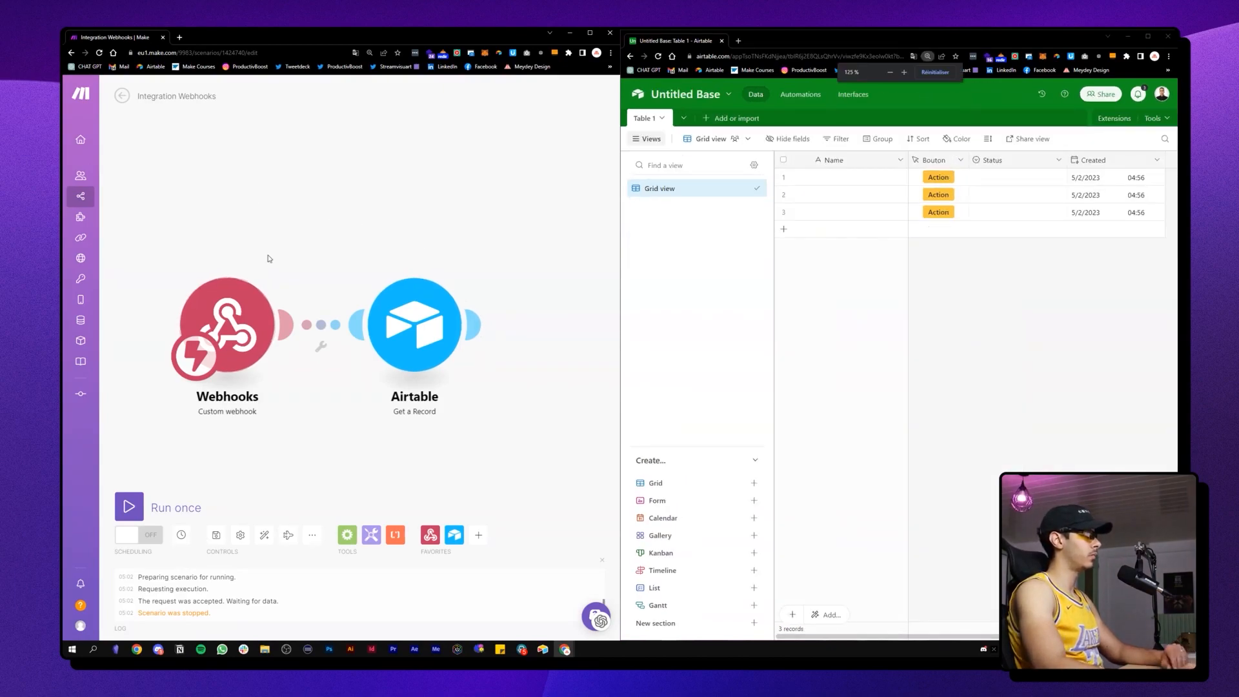
# Step: Activate the scenario's scheduling, leave the editor with the scenario saved and check its currently running executions
pyautogui.click(139, 535)
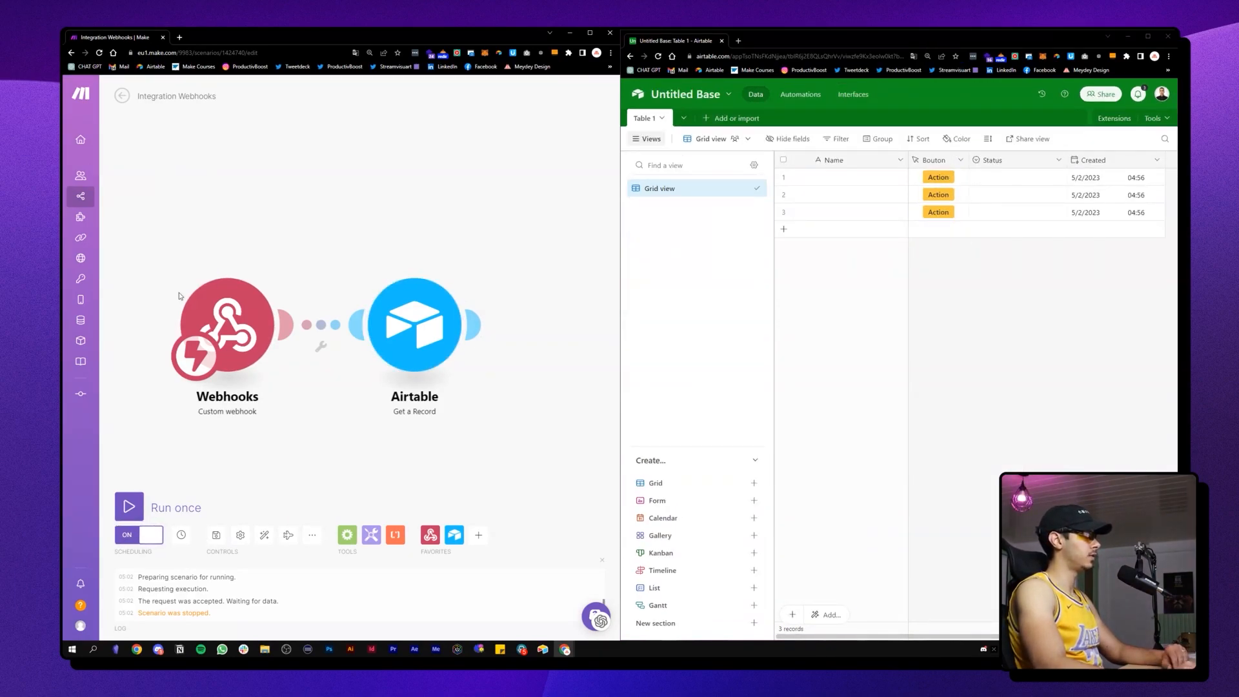
pyautogui.click(131, 97)
pyautogui.click(423, 164)
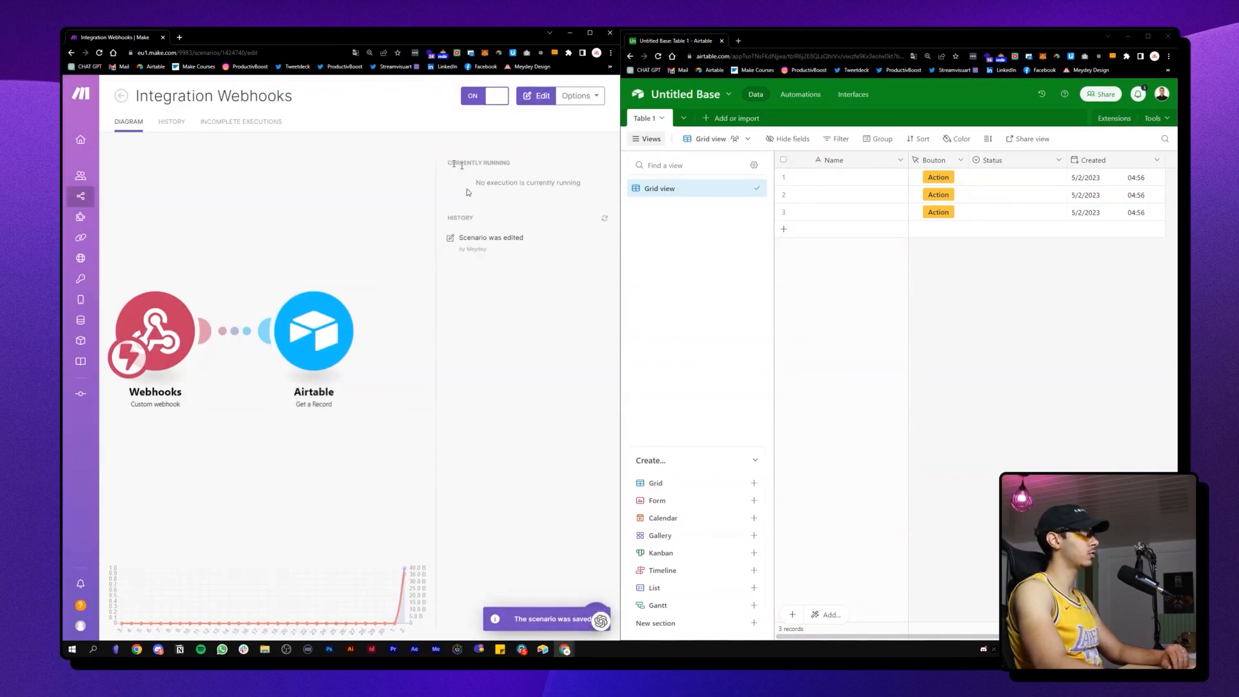
pyautogui.tripleClick(454, 164)
pyautogui.click(486, 182)
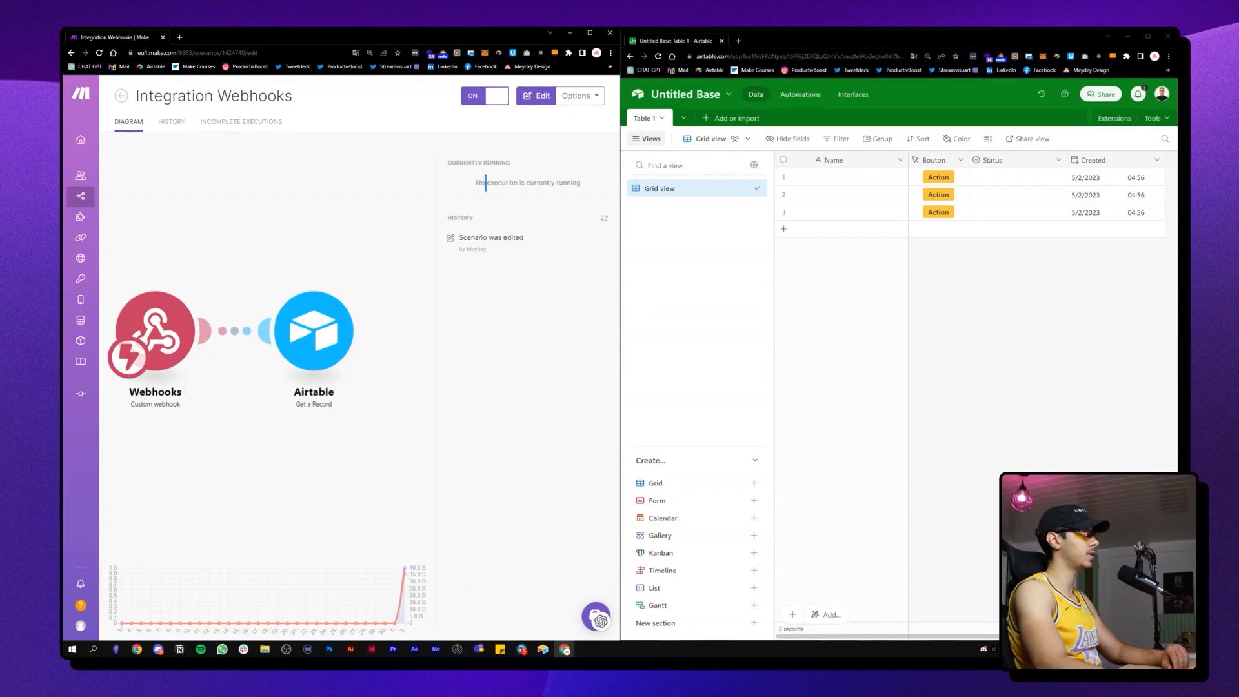
# Step: Trigger the active scenario with the first record's Action button in Airtable, check the webhook response page and close its tab
pyautogui.click(951, 180)
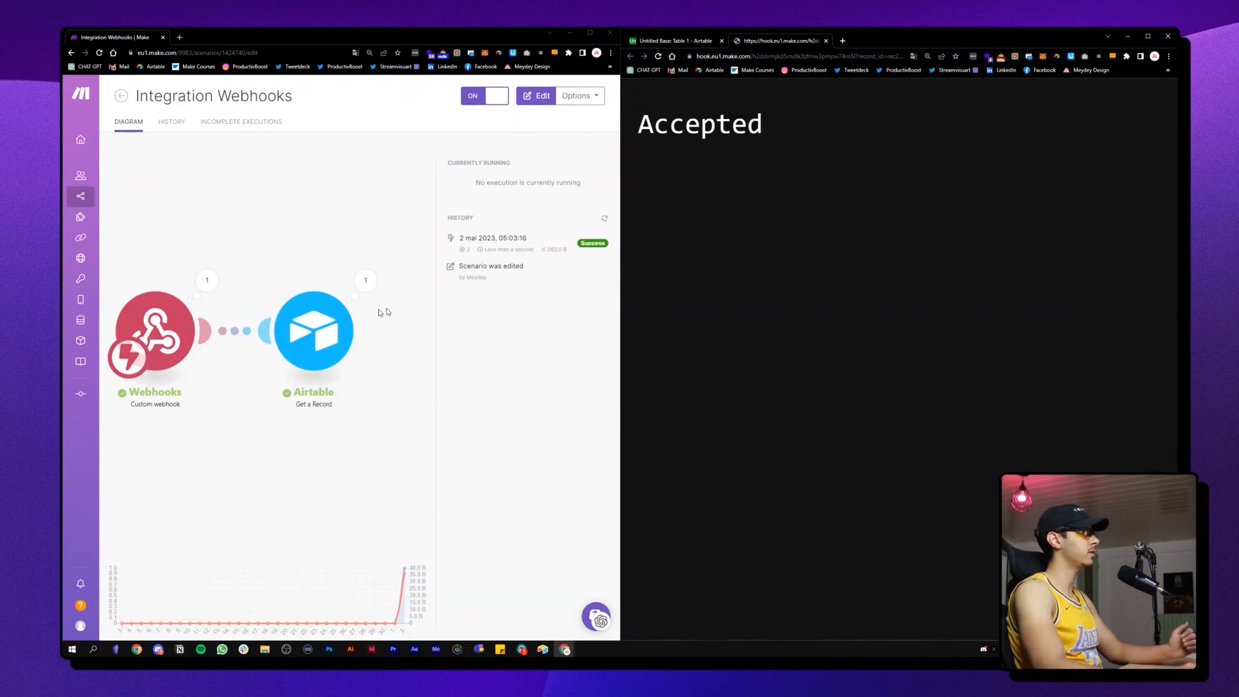
pyautogui.click(669, 43)
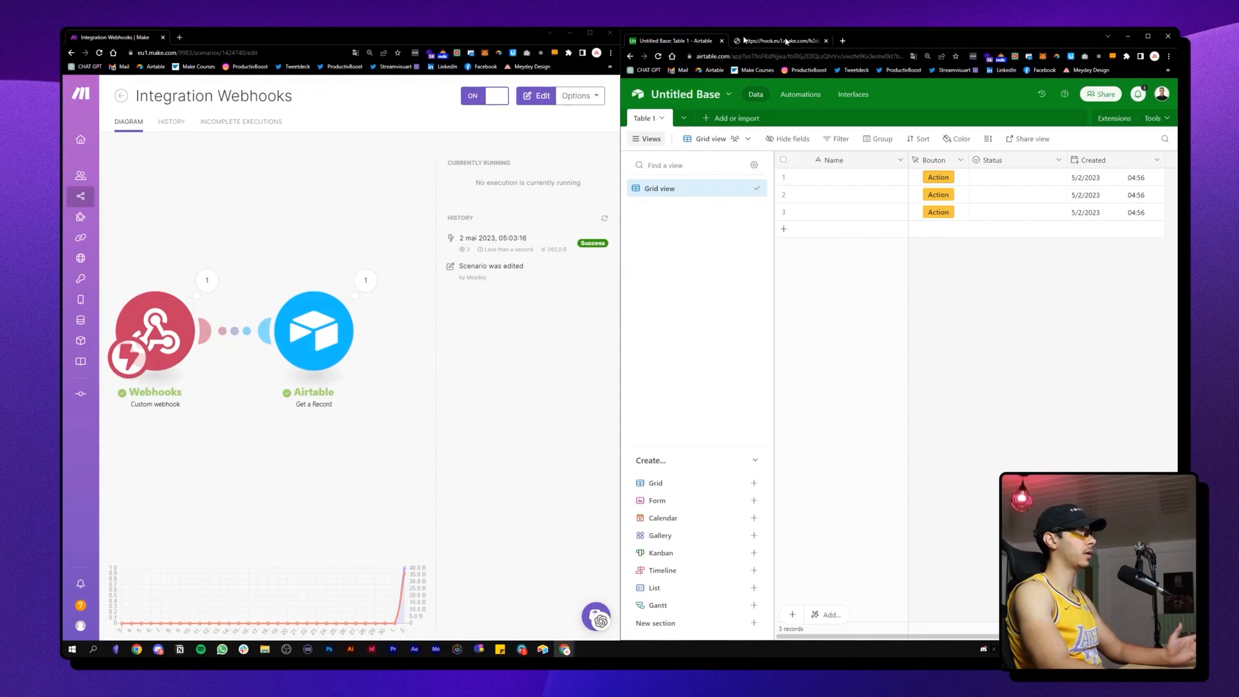
pyautogui.click(759, 41)
pyautogui.hotkey('ctrl', 'a')
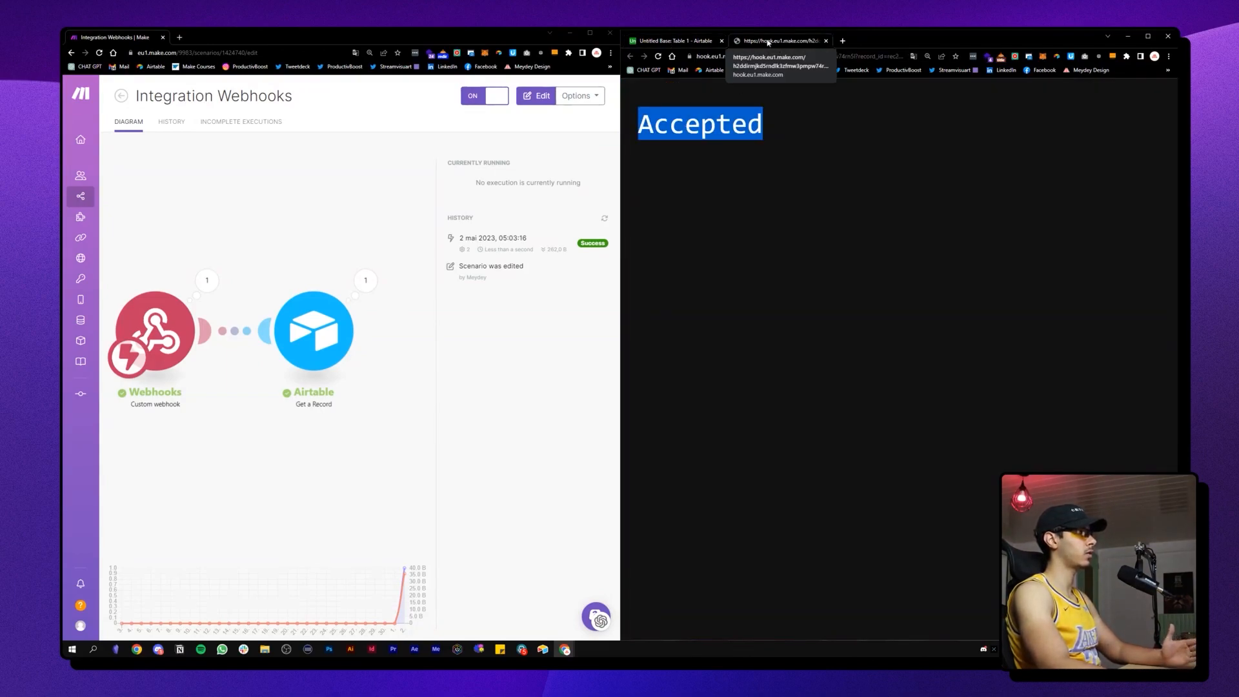
pyautogui.hotkey('ctrl', 'w')
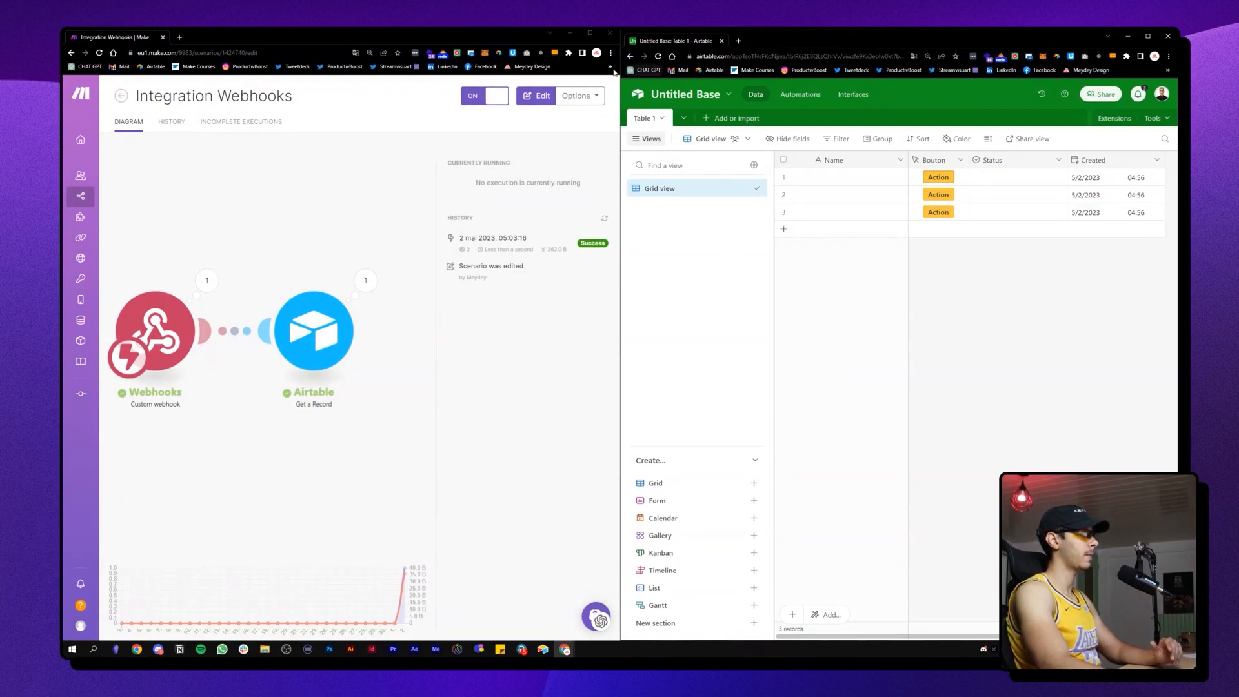
# Step: Open the Airtable module's run output and bring Airtable and Make back together in one maximized browser window
pyautogui.click(364, 282)
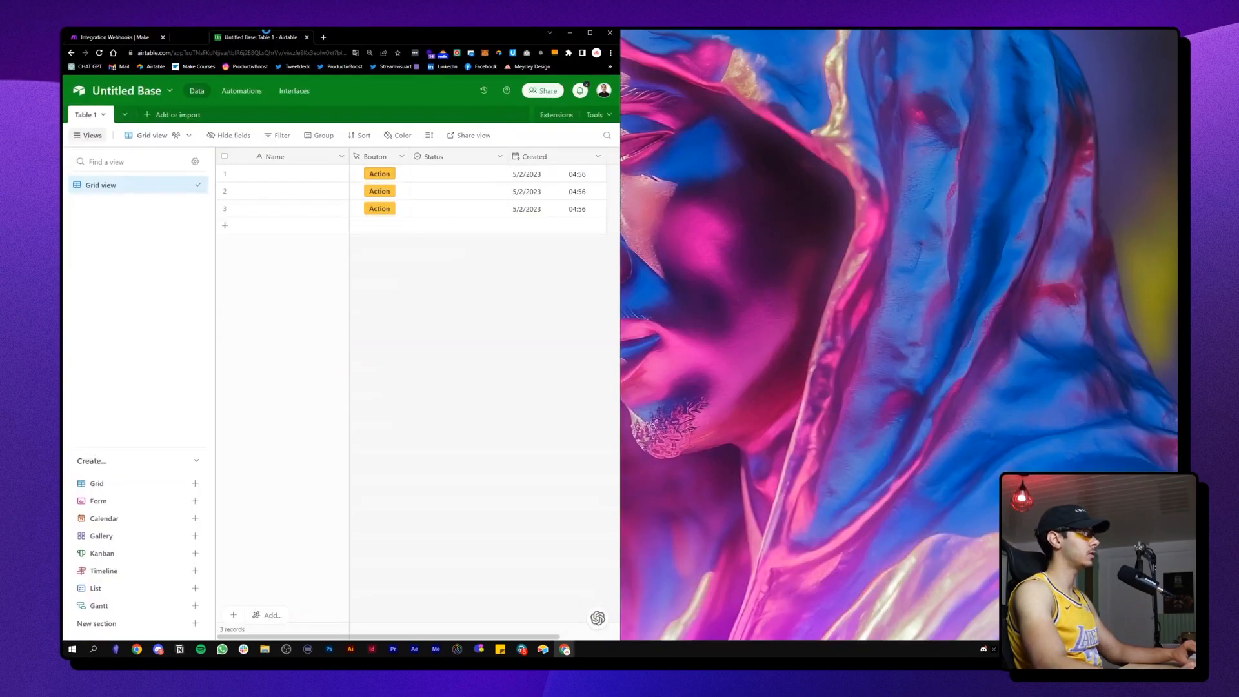
pyautogui.press('super+Up')
pyautogui.click(126, 36)
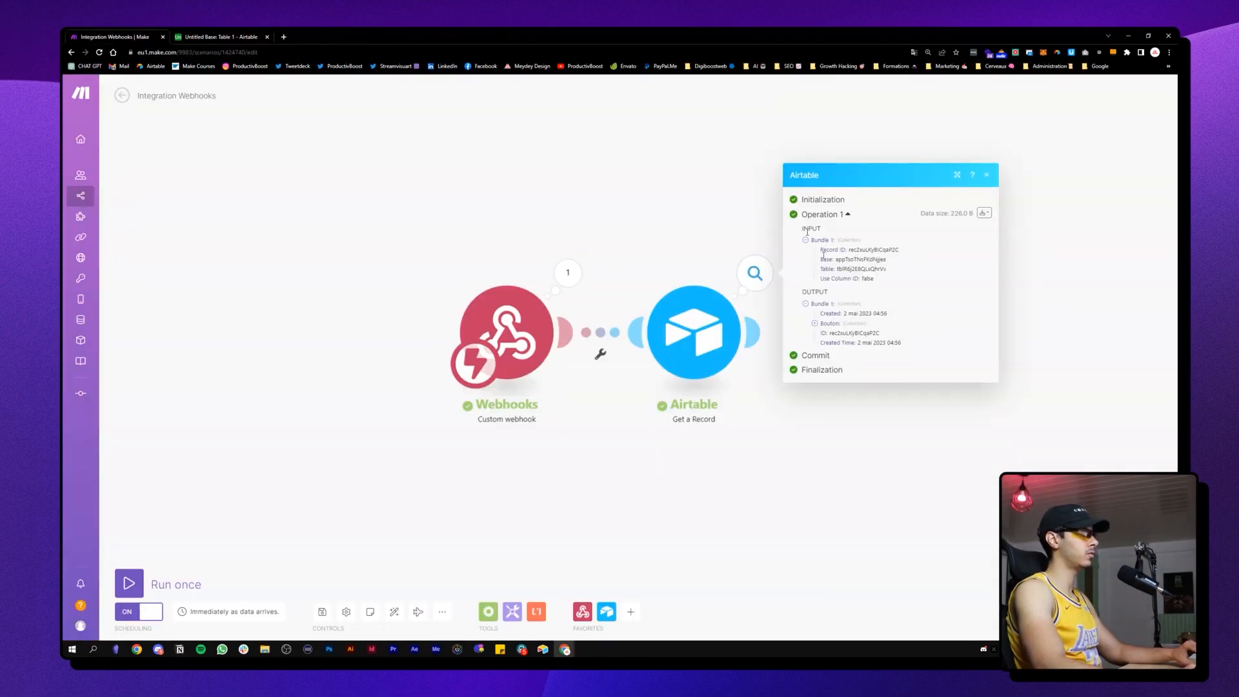
# Step: Examine the record and base IDs and the expanded Bouton URL in the Airtable module's run output, and close it
pyautogui.doubleClick(865, 251)
pyautogui.click(862, 259)
pyautogui.doubleClick(860, 260)
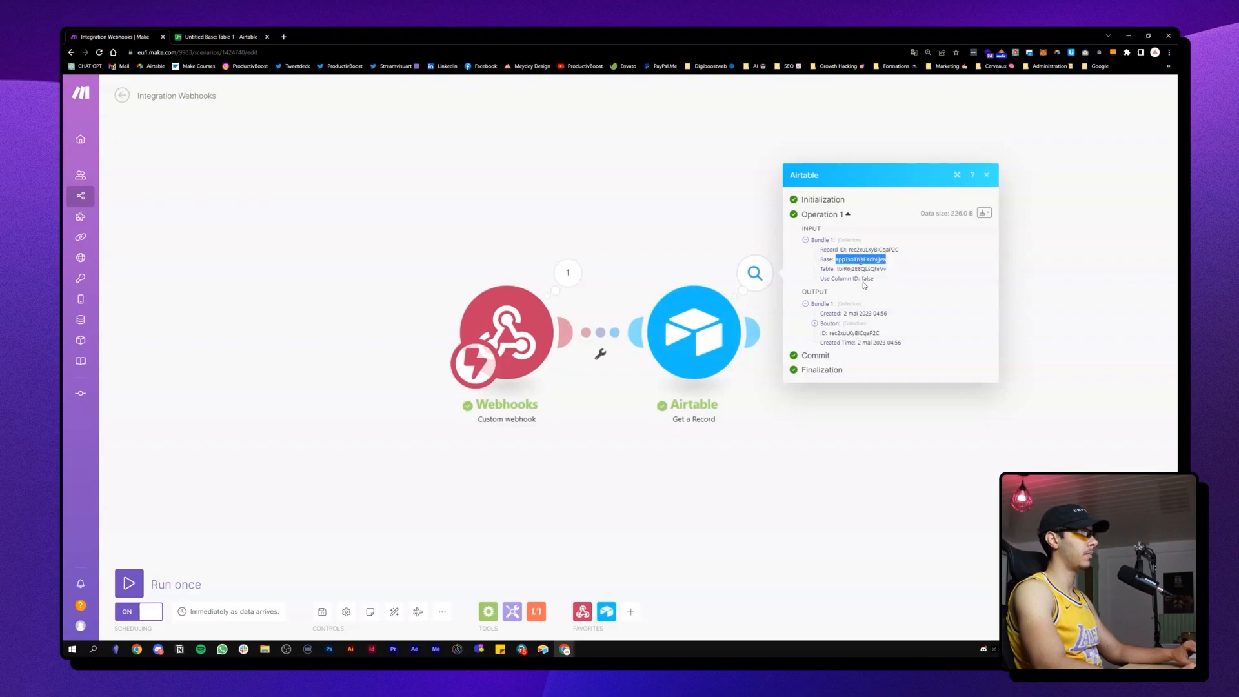
pyautogui.click(865, 278)
pyautogui.click(814, 323)
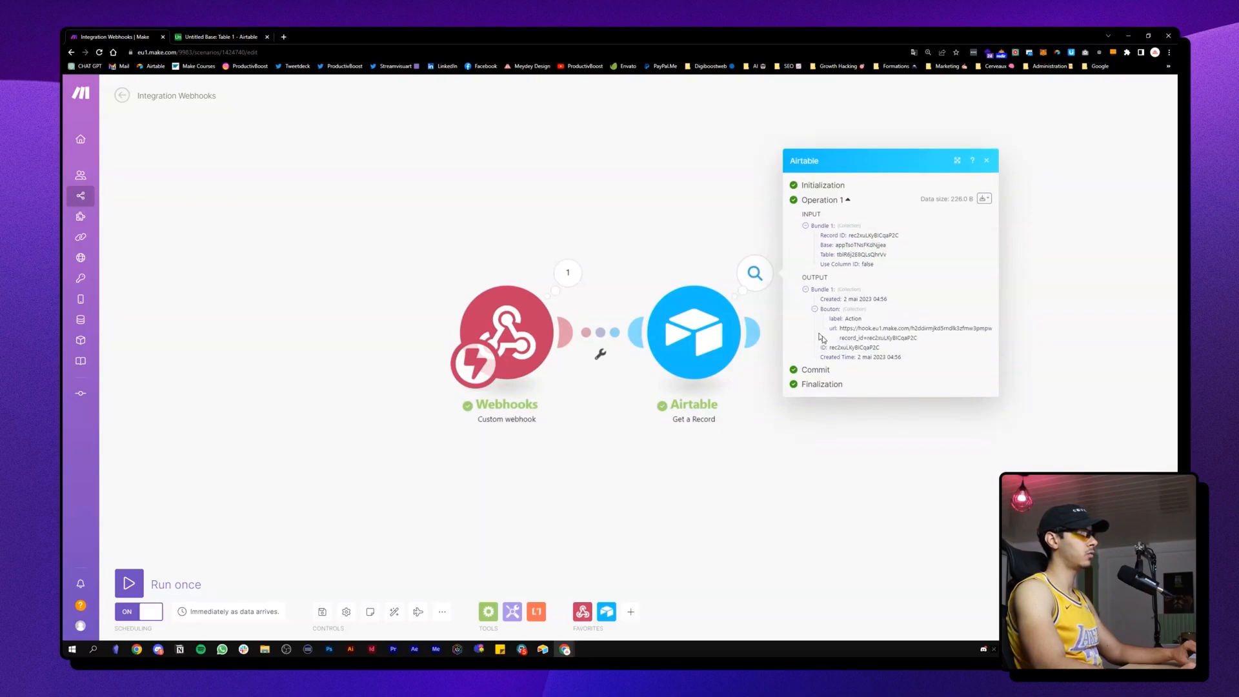
pyautogui.moveTo(861, 336); pyautogui.dragTo(917, 338)
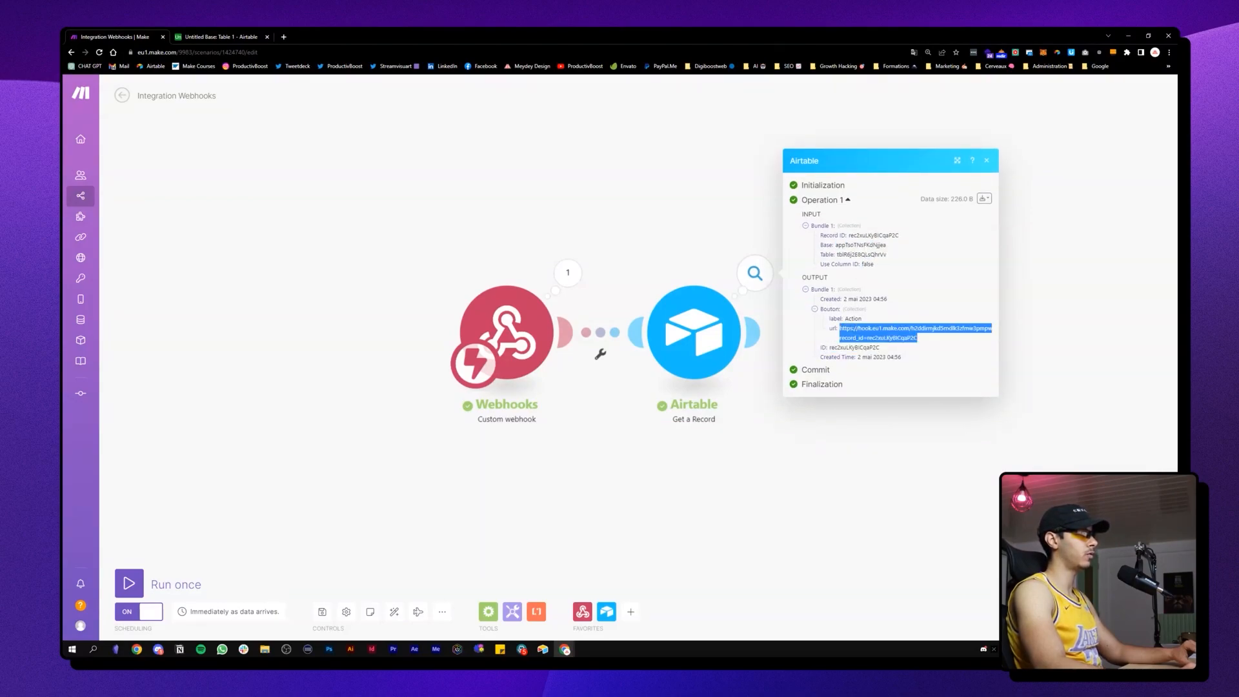
pyautogui.click(857, 332)
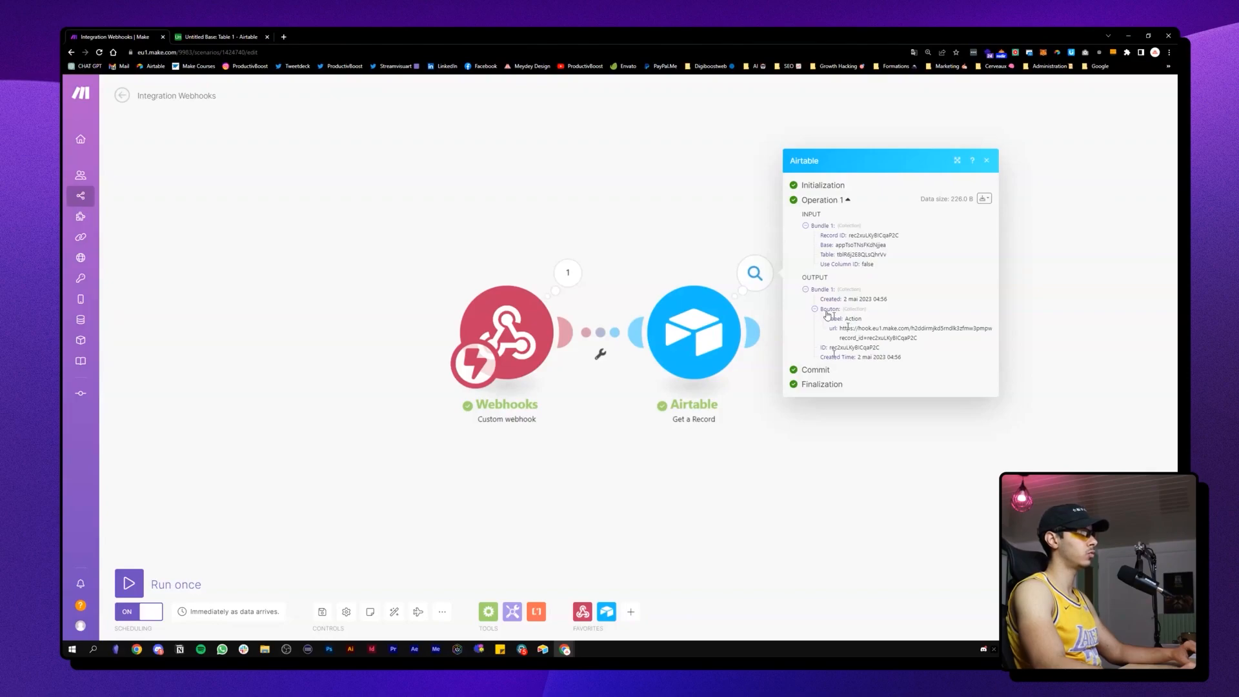
pyautogui.click(644, 264)
pyautogui.moveTo(829, 445); pyautogui.dragTo(722, 436)
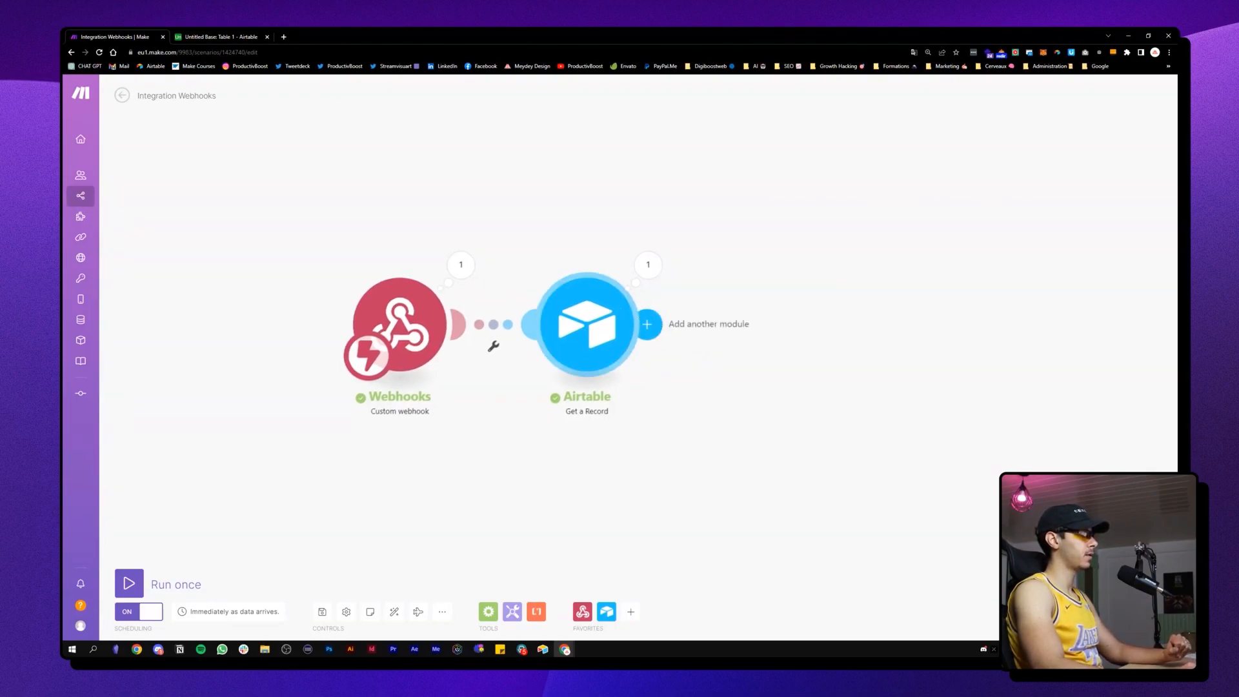
# Step: Add an OpenAI (DALL-E & ChatGPT) Create a Completion module after the Airtable Get a Record module
pyautogui.click(647, 324)
pyautogui.write('chat')
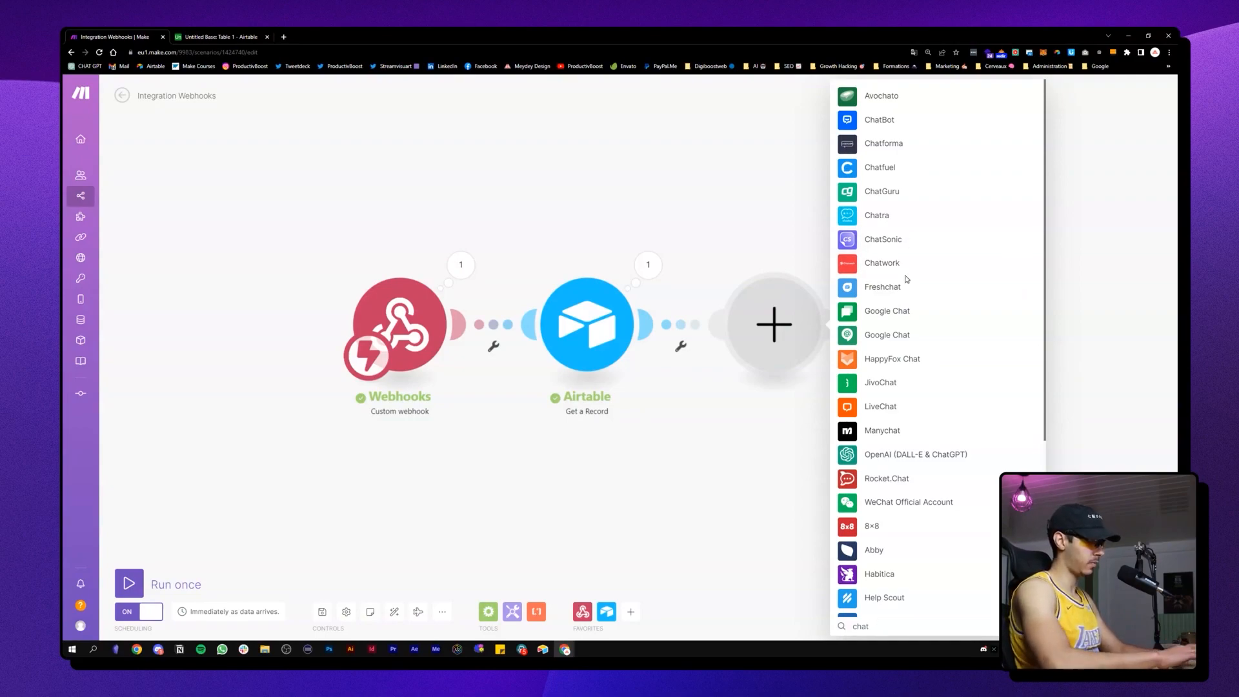
pyautogui.write('gpt')
pyautogui.click(928, 305)
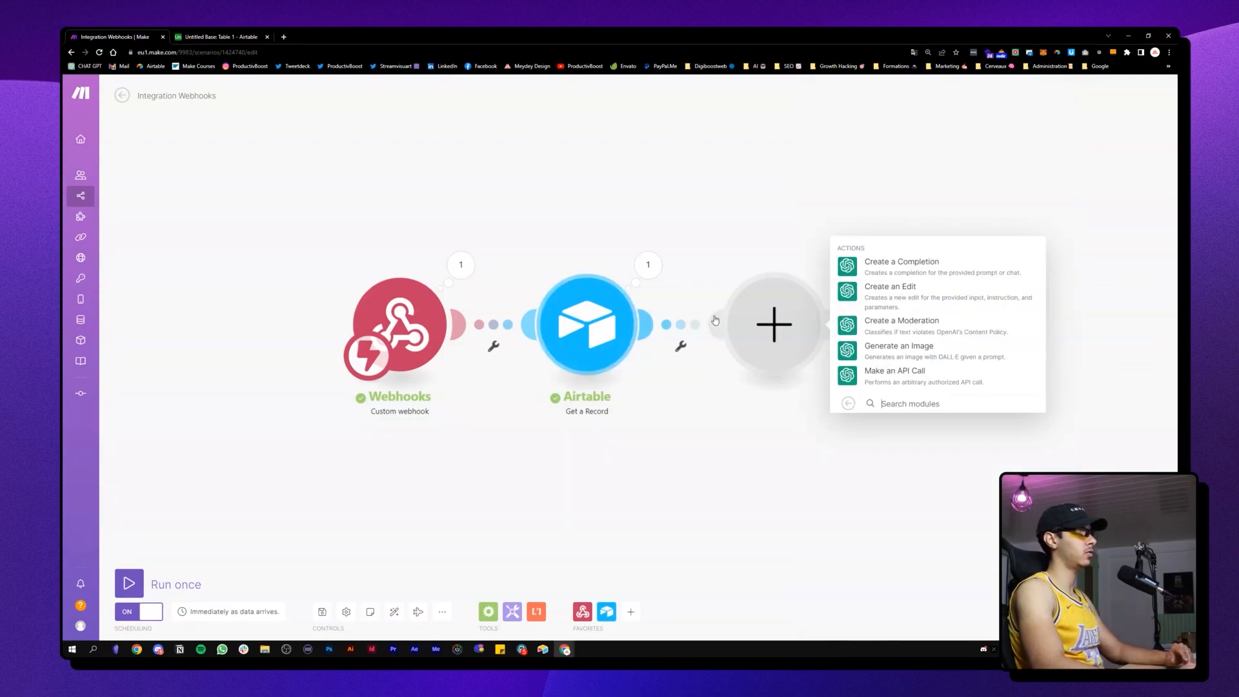
pyautogui.click(882, 265)
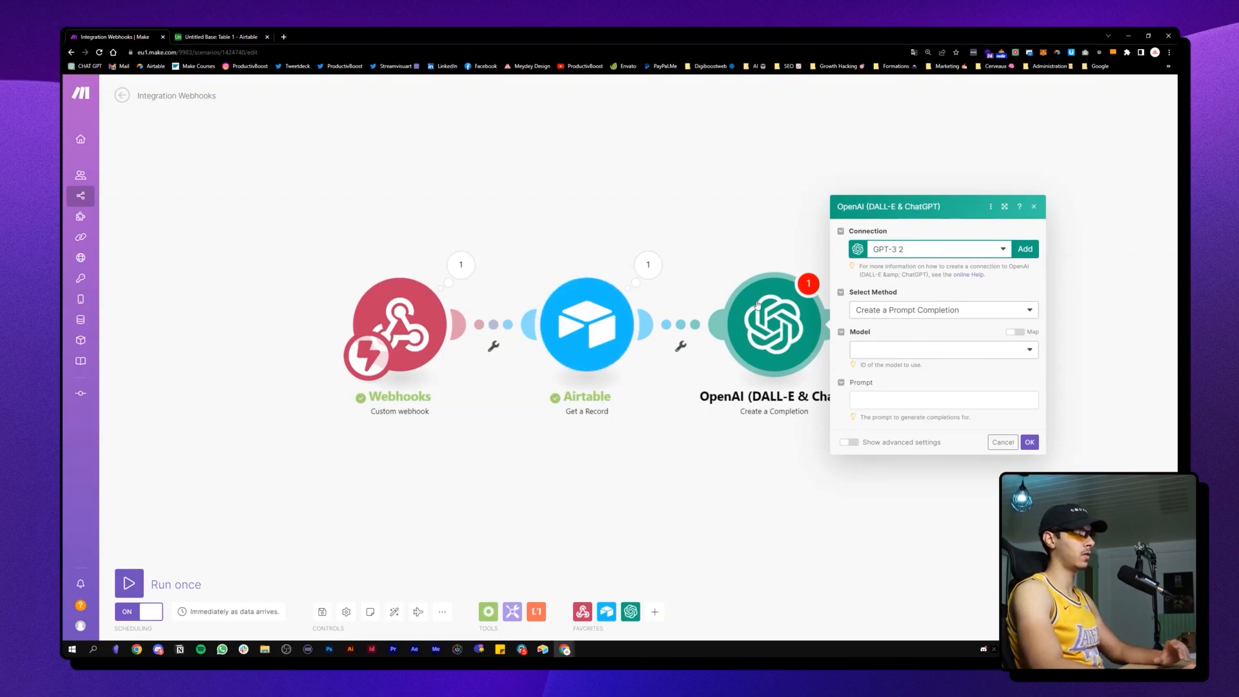
# Step: Set the OpenAI module's method to Create a Prompt Completion and its model to text-davinci-003
pyautogui.click(857, 312)
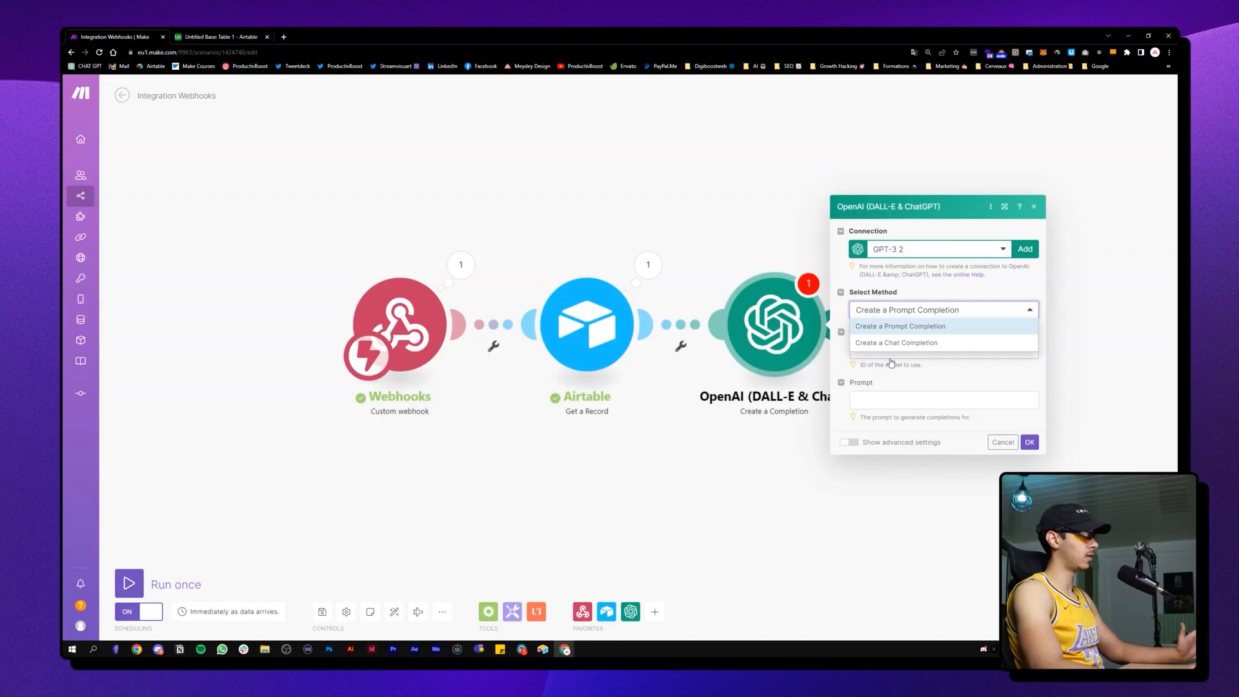
pyautogui.click(895, 326)
pyautogui.click(902, 350)
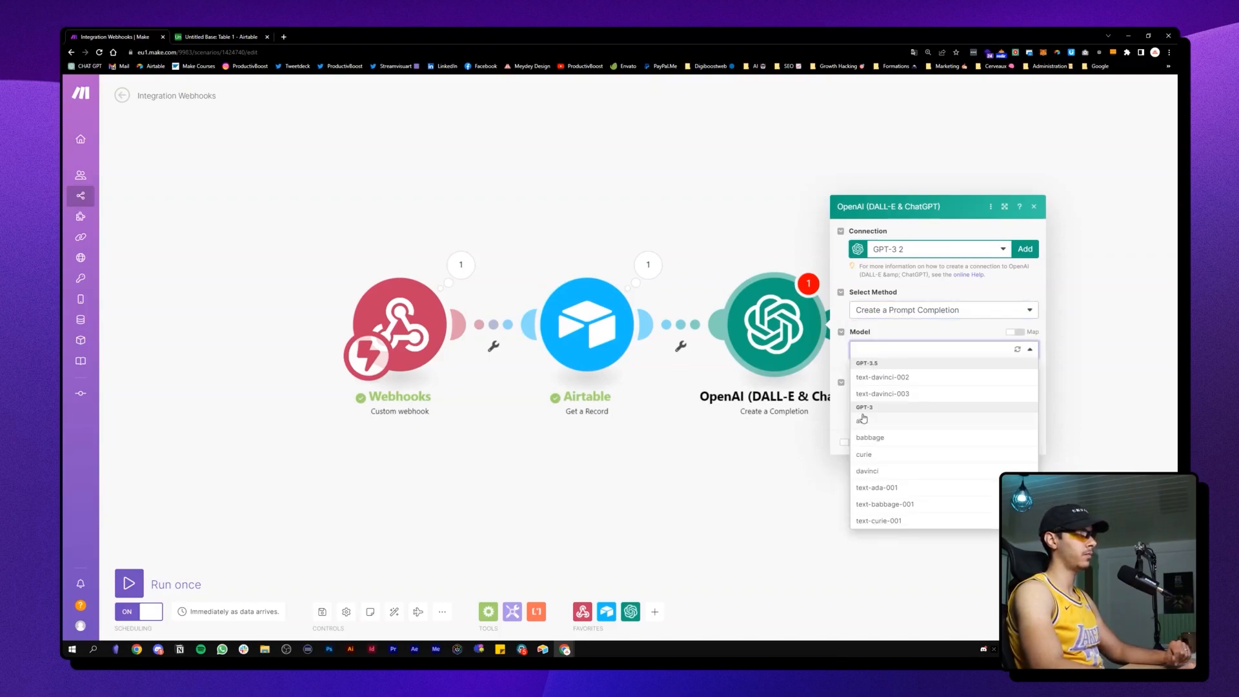
pyautogui.click(897, 395)
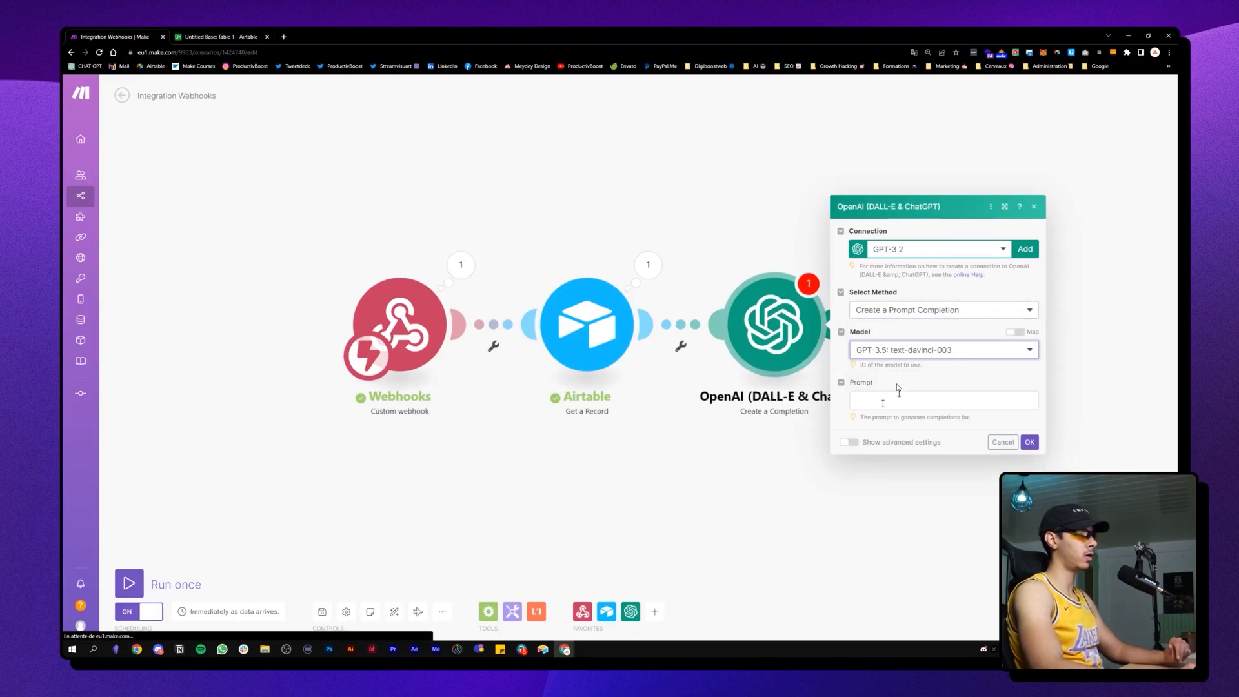
# Step: Show the OpenAI module's advanced settings and set its temperature to 0.7 and max tokens to 200
pyautogui.click(849, 442)
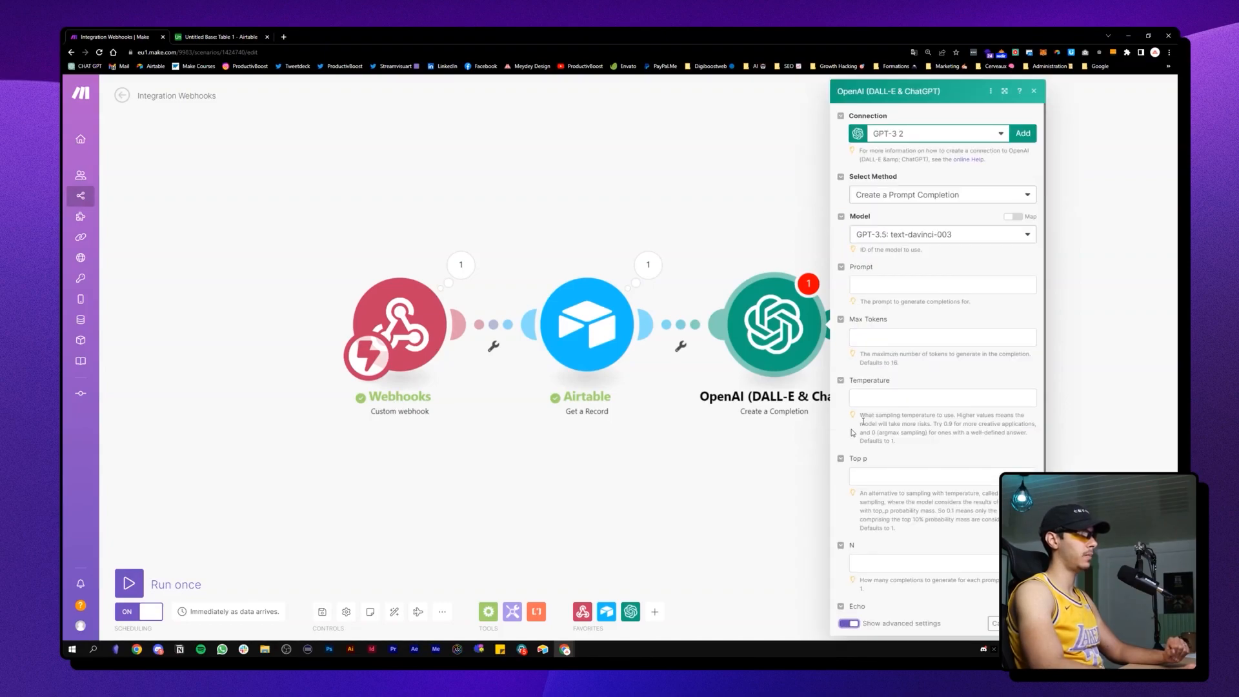
pyautogui.click(897, 395)
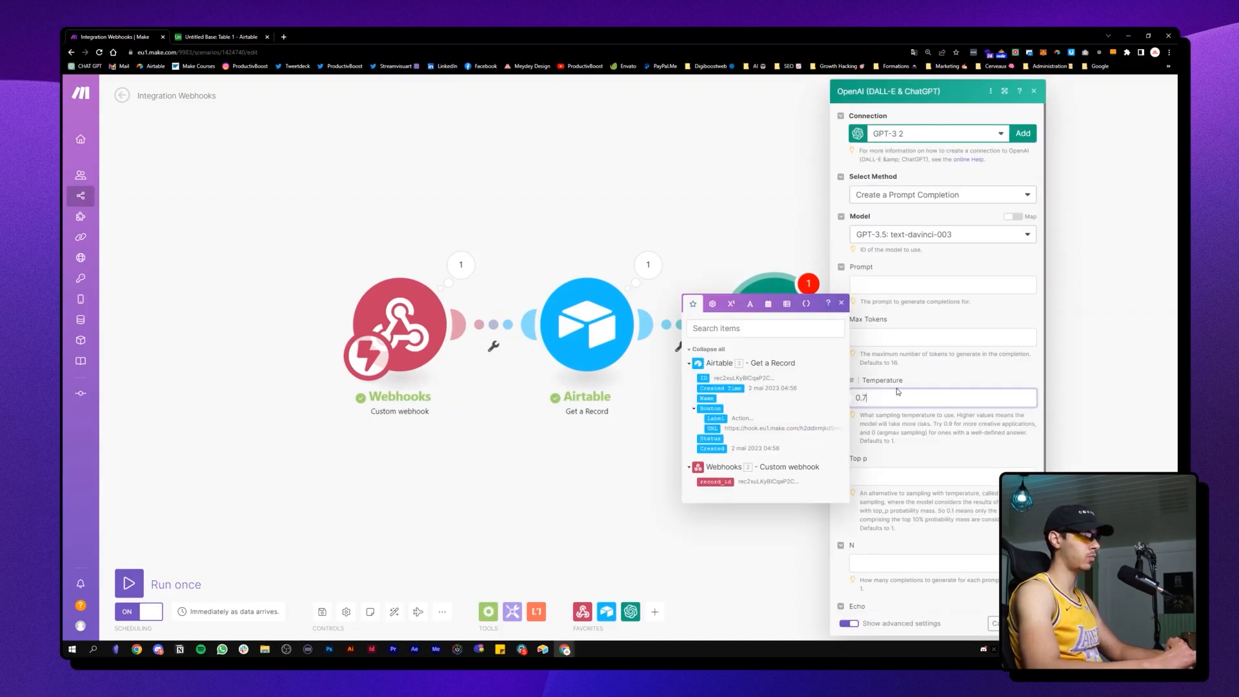
pyautogui.click(991, 381)
pyautogui.click(994, 337)
pyautogui.click(1002, 384)
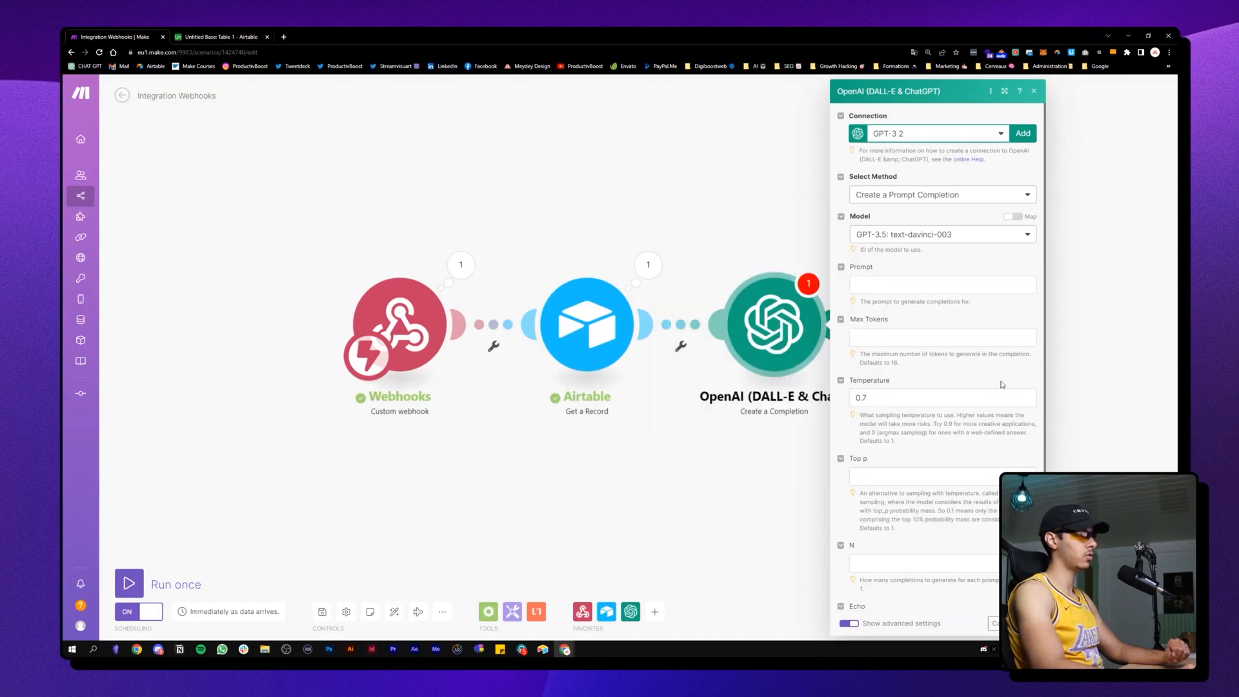
pyautogui.click(900, 335)
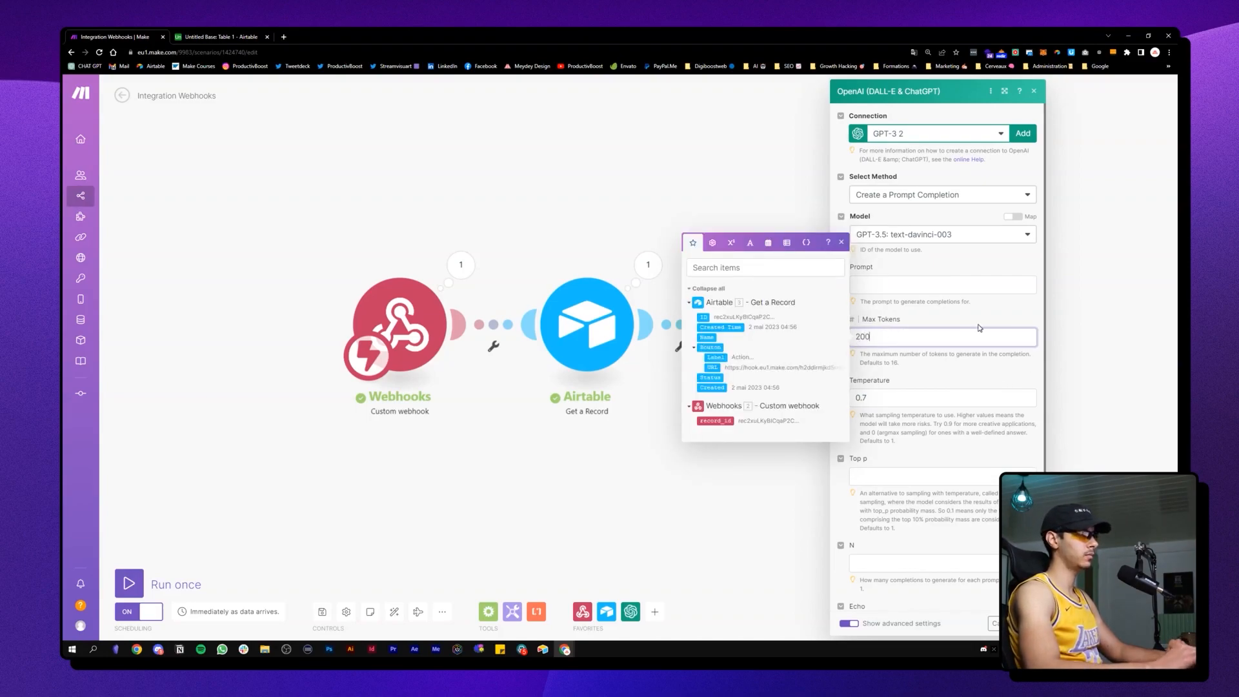
pyautogui.click(968, 316)
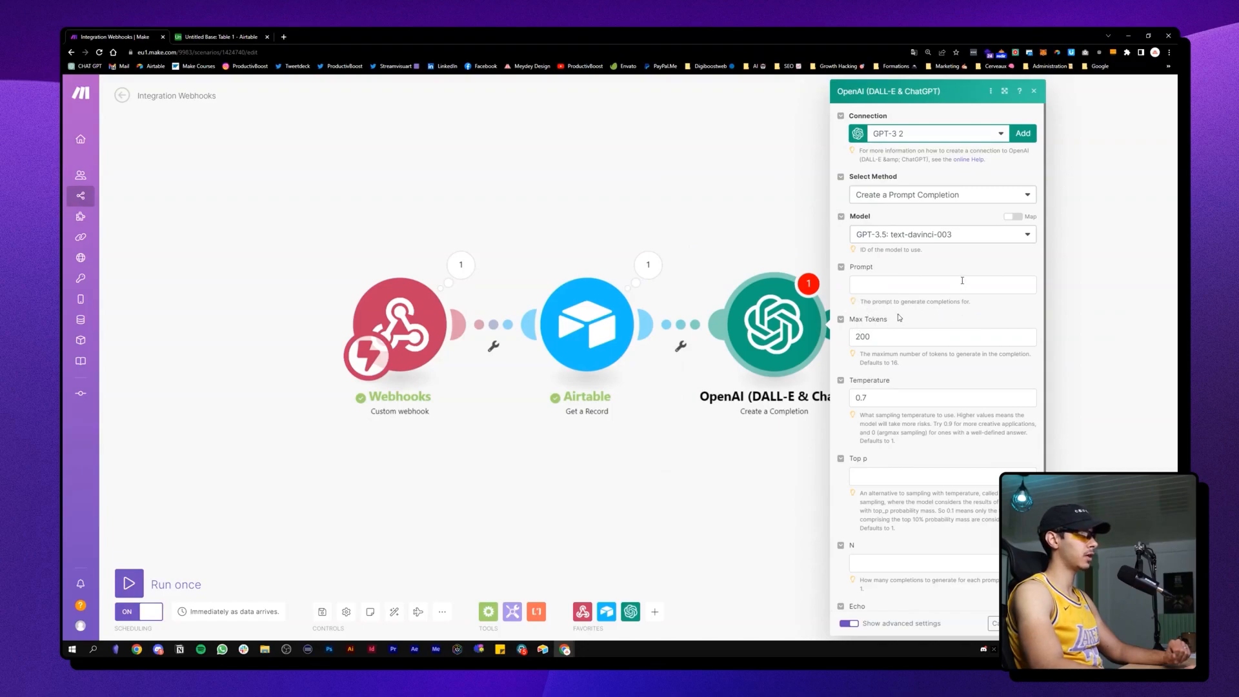
# Step: Enter "Compte jusqu'à 30" as the OpenAI module's prompt and close its settings
pyautogui.click(963, 283)
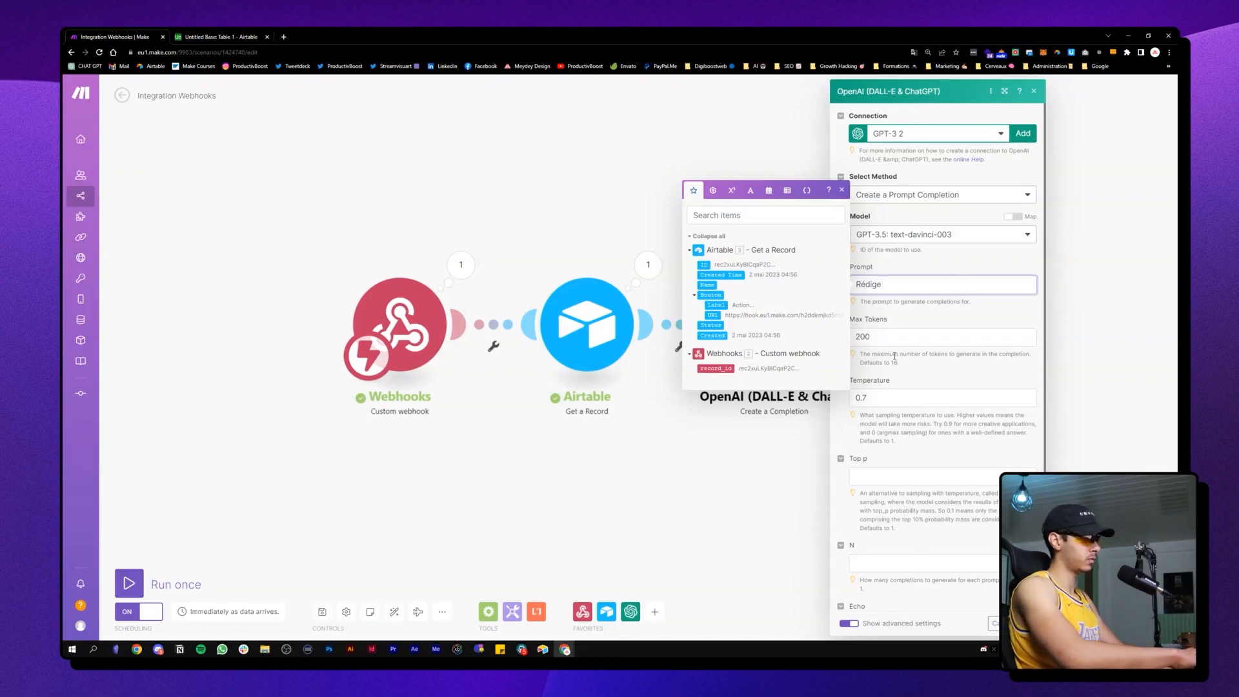
pyautogui.press('BackSpace')
pyautogui.press('BackSpace')
pyautogui.press('BackSpace')
pyautogui.press('BackSpace')
pyautogui.press('BackSpace')
pyautogui.press('BackSpace')
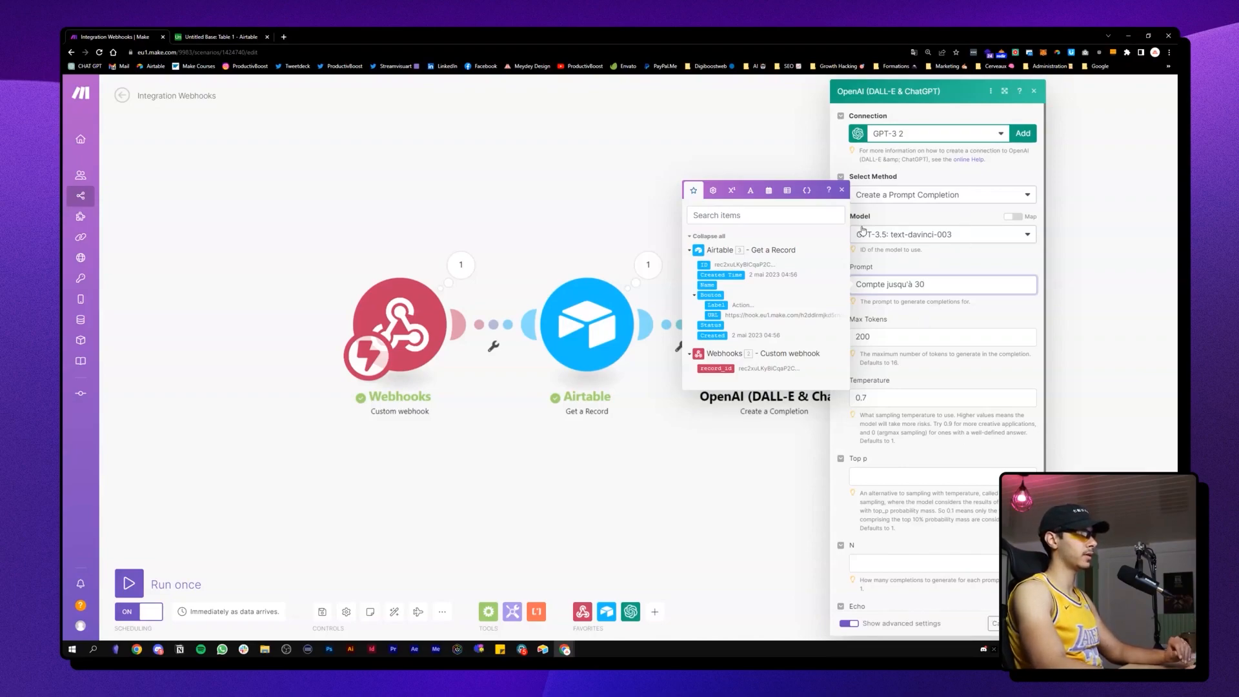
pyautogui.click(1083, 386)
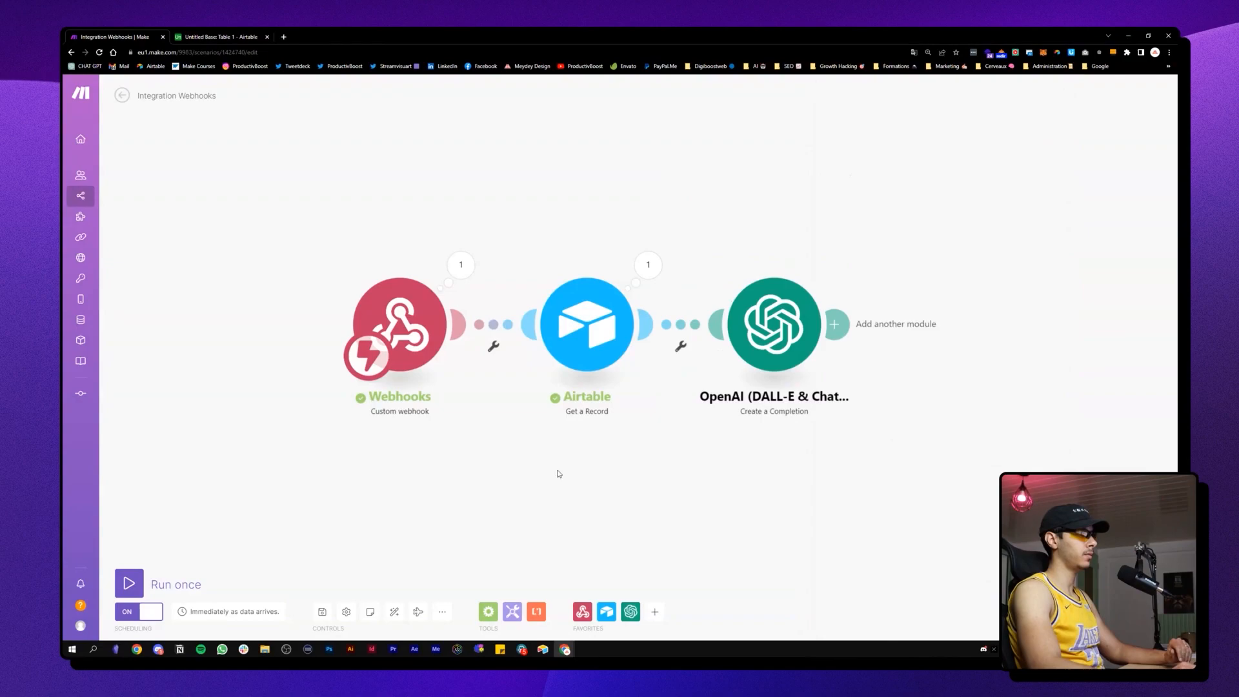
# Step: Rename the OpenAI module as "Génération texte"
pyautogui.rightClick(774, 341)
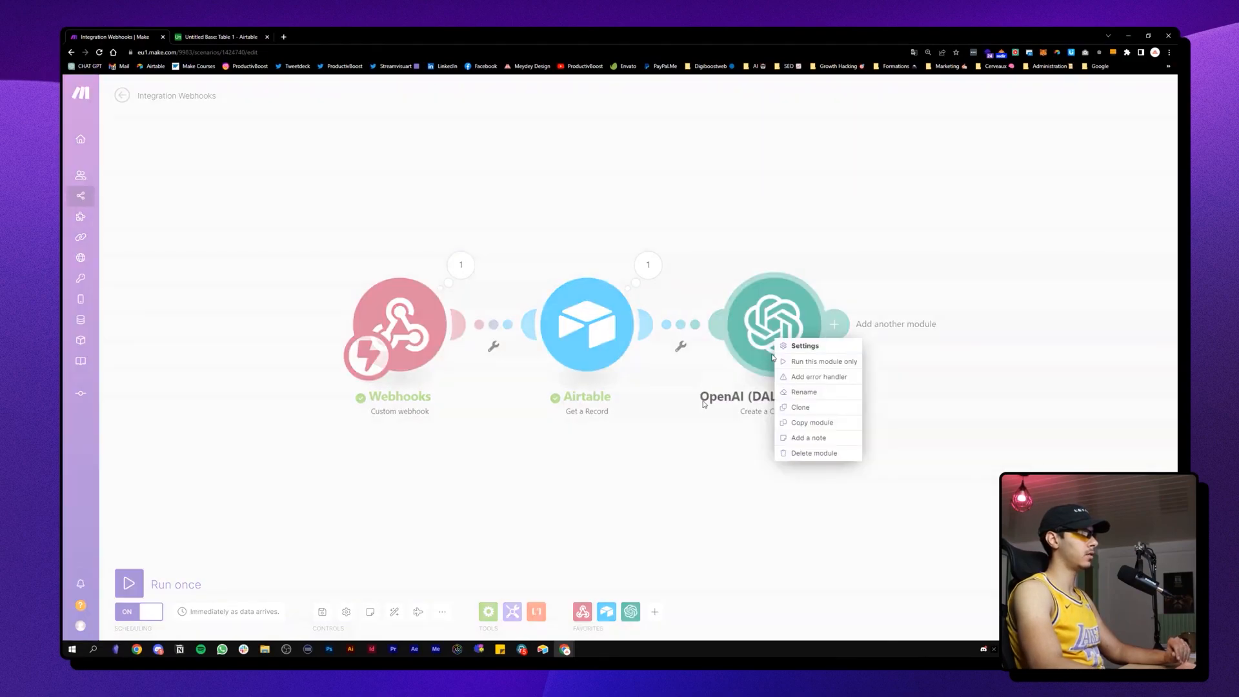
pyautogui.click(777, 393)
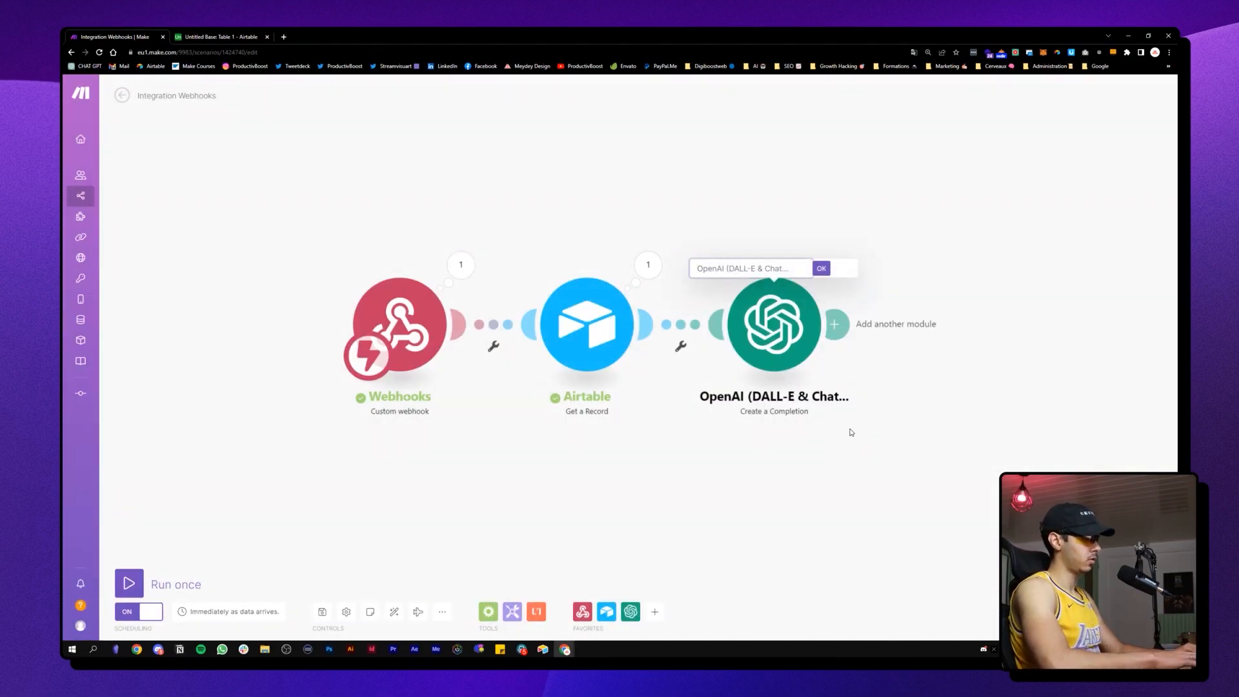
pyautogui.write('G')
pyautogui.press('BackSpace')
pyautogui.write('Géné')
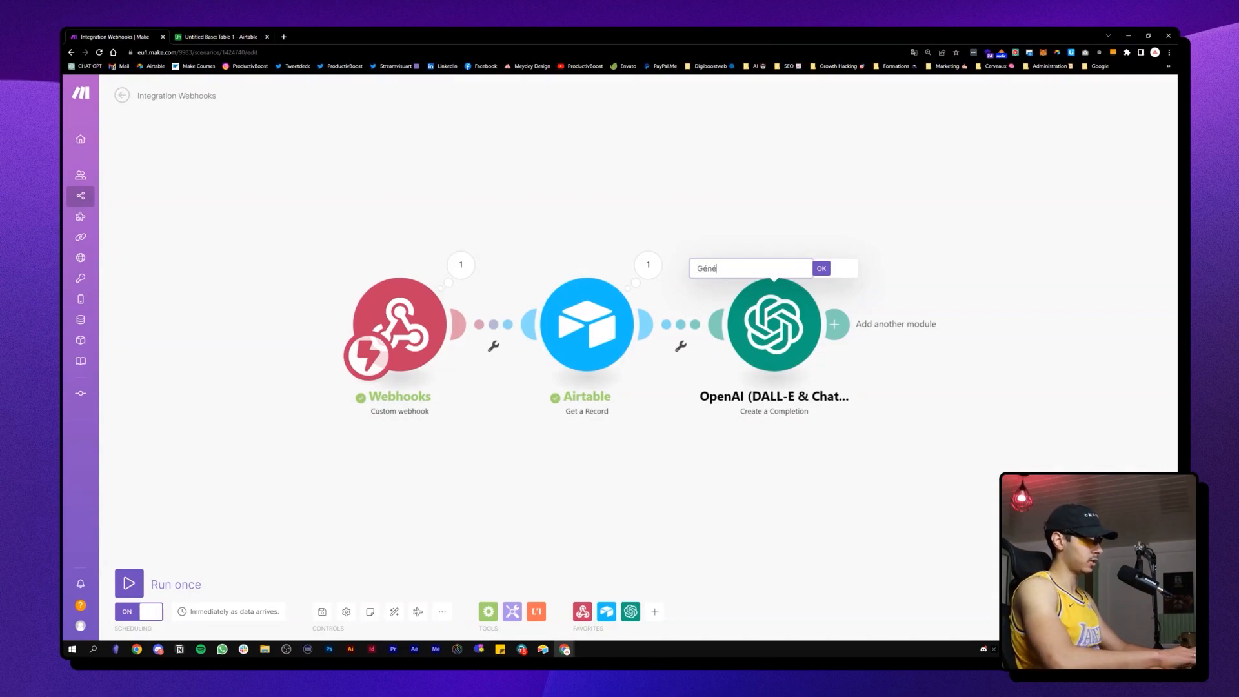
pyautogui.write('ration texte')
pyautogui.press('Return')
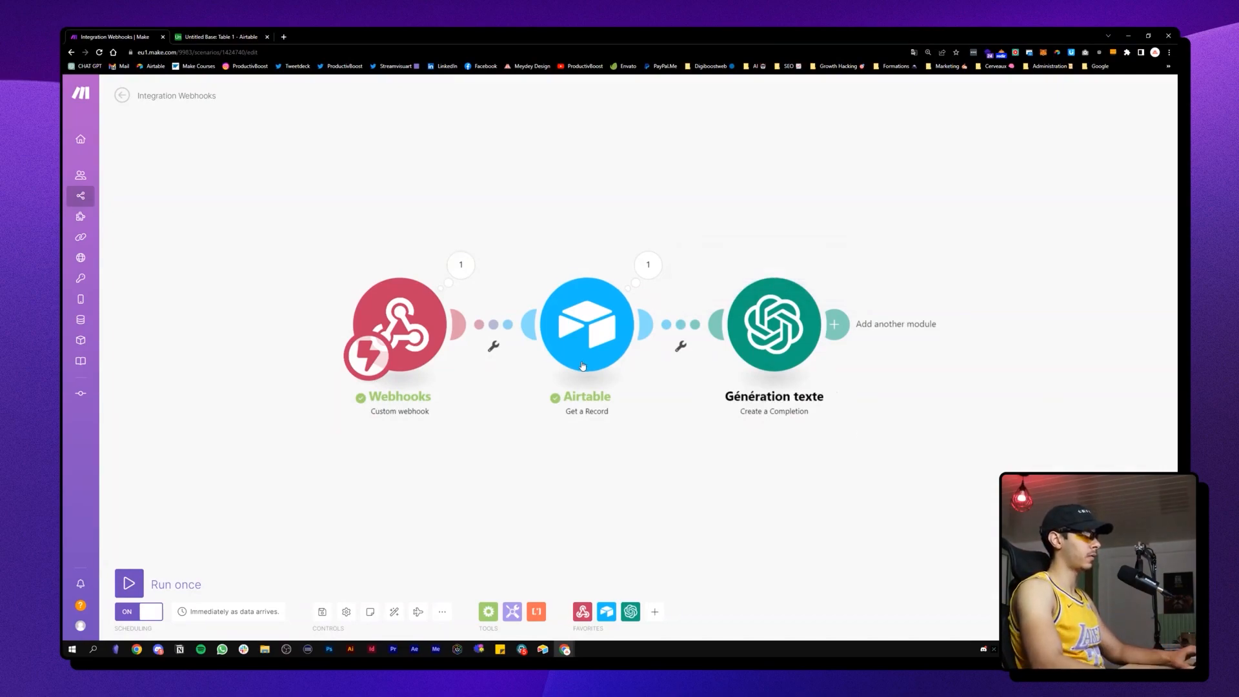
# Step: Scatter the three modules across the canvas and auto-align them into a row
pyautogui.rightClick(594, 342)
pyautogui.click(768, 333)
pyautogui.moveTo(774, 328); pyautogui.dragTo(745, 113)
pyautogui.moveTo(600, 323); pyautogui.dragTo(572, 340)
pyautogui.moveTo(374, 348); pyautogui.dragTo(435, 208)
pyautogui.moveTo(799, 312); pyautogui.dragTo(640, 330)
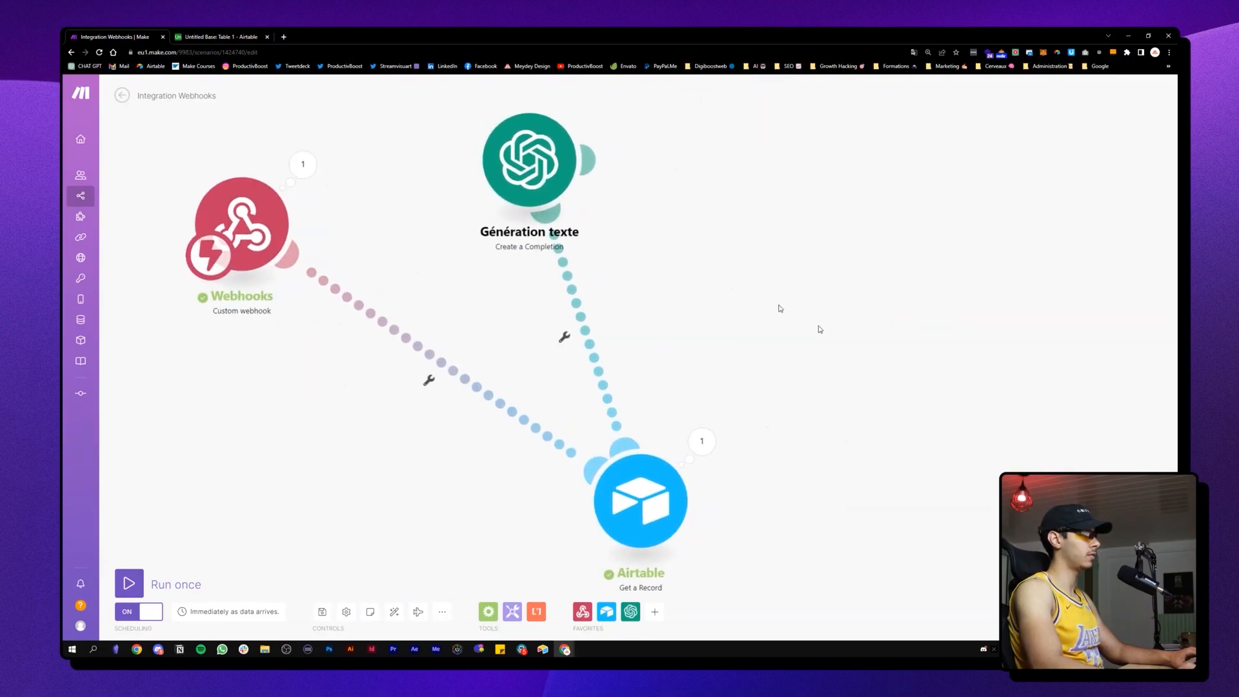
pyautogui.click(401, 618)
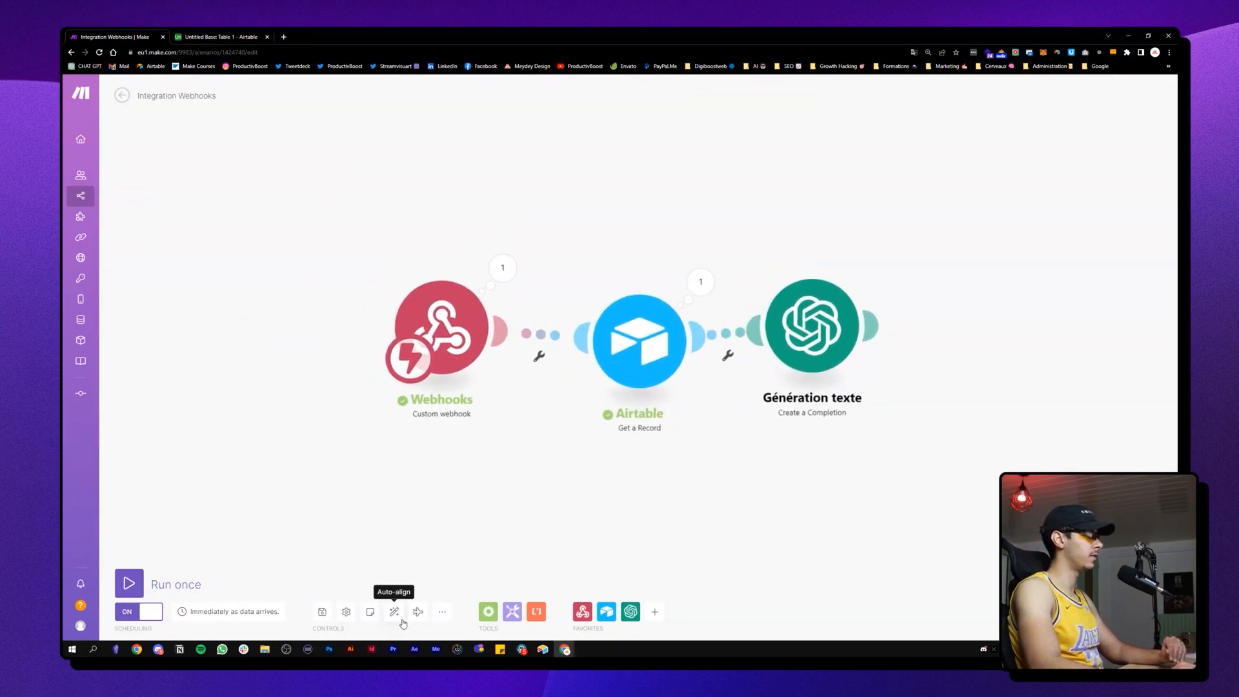
# Step: Start adding a module after Génération texte and choose Airtable to list its available actions
pyautogui.moveTo(783, 497); pyautogui.dragTo(601, 512)
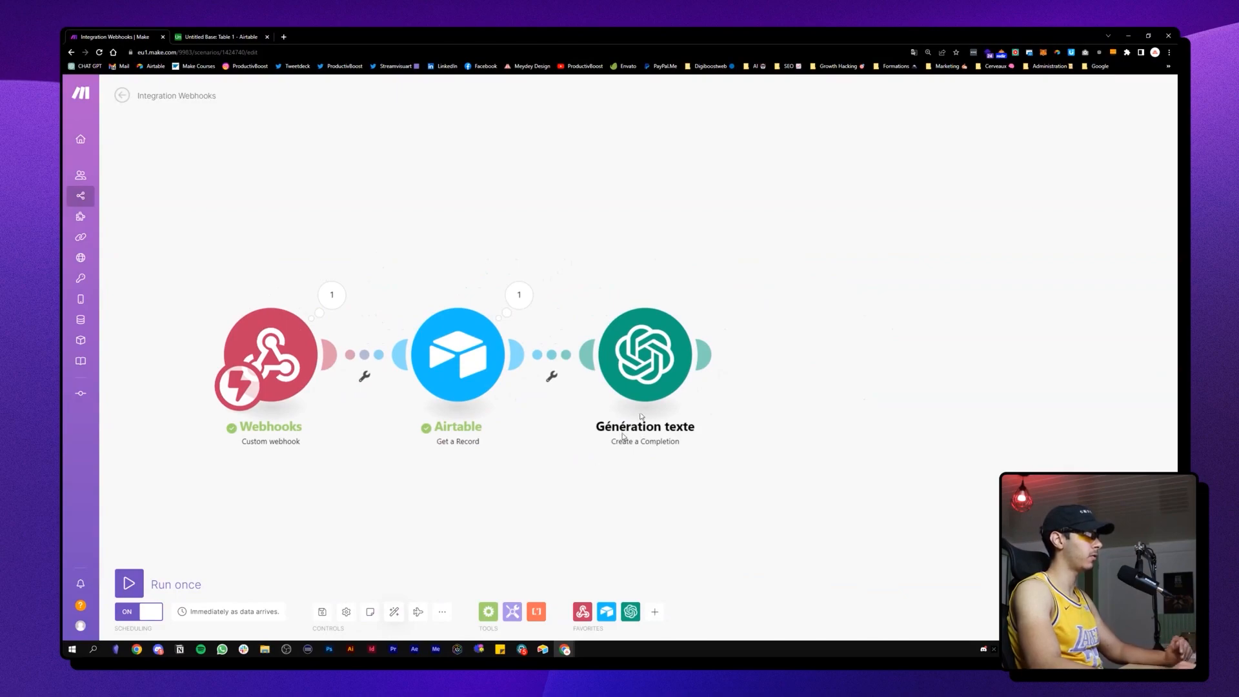
pyautogui.moveTo(641, 417); pyautogui.dragTo(657, 385)
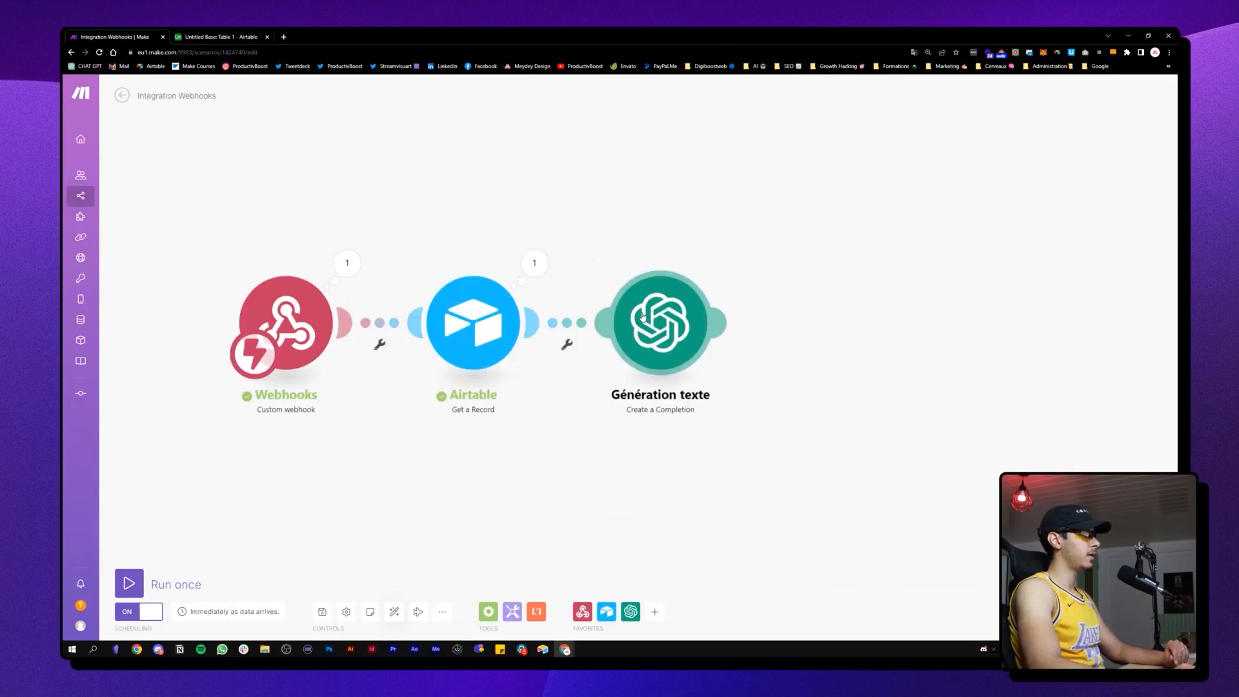
pyautogui.click(722, 322)
pyautogui.click(933, 298)
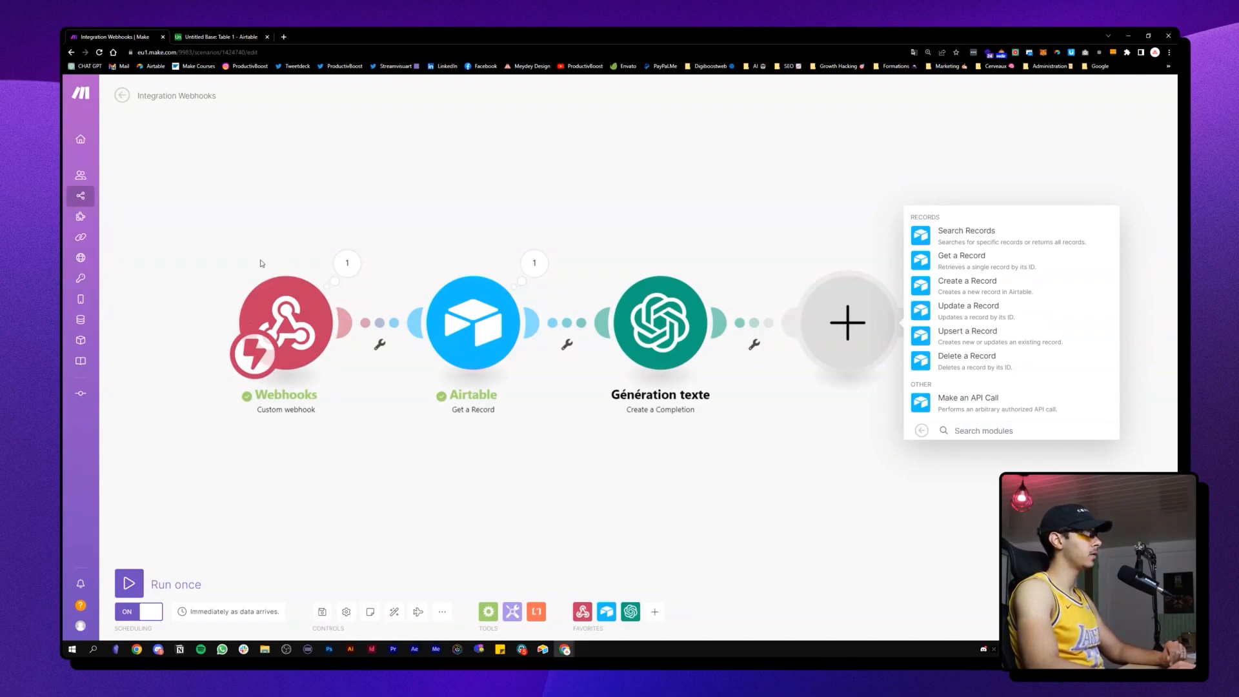
pyautogui.moveTo(239, 111); pyautogui.dragTo(273, 72)
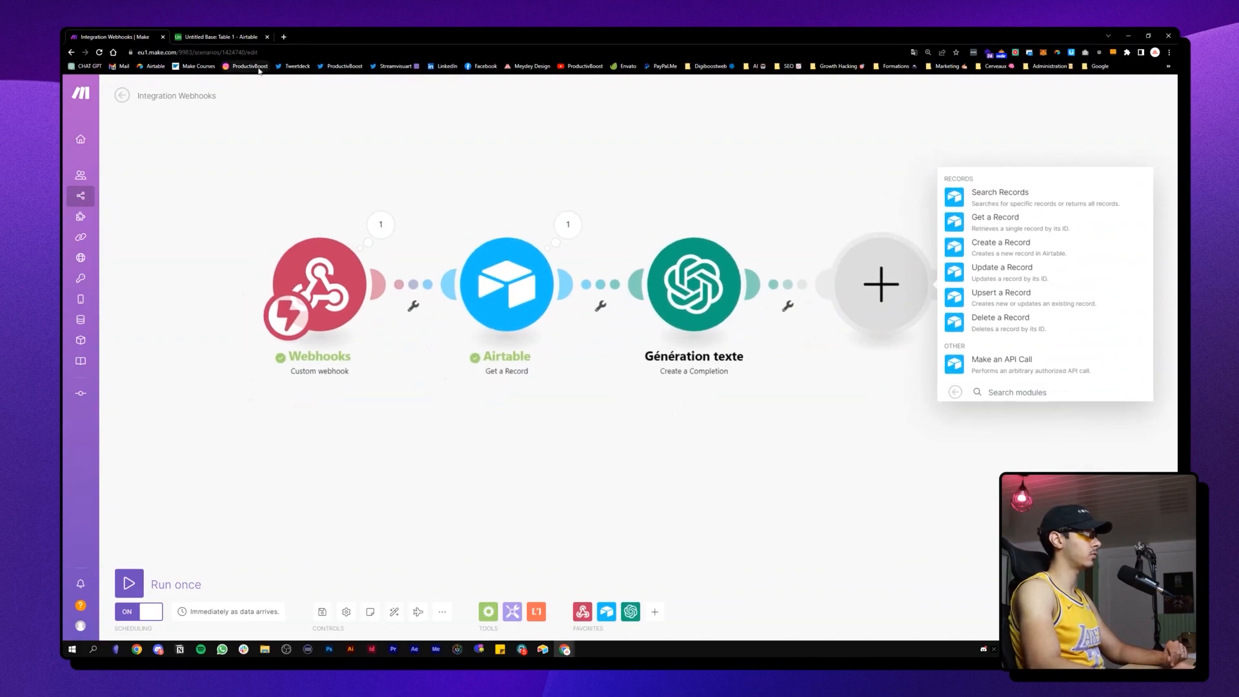
# Step: Check the first record's Name cell in the Airtable table and return to the Airtable action list in Make
pyautogui.click(219, 37)
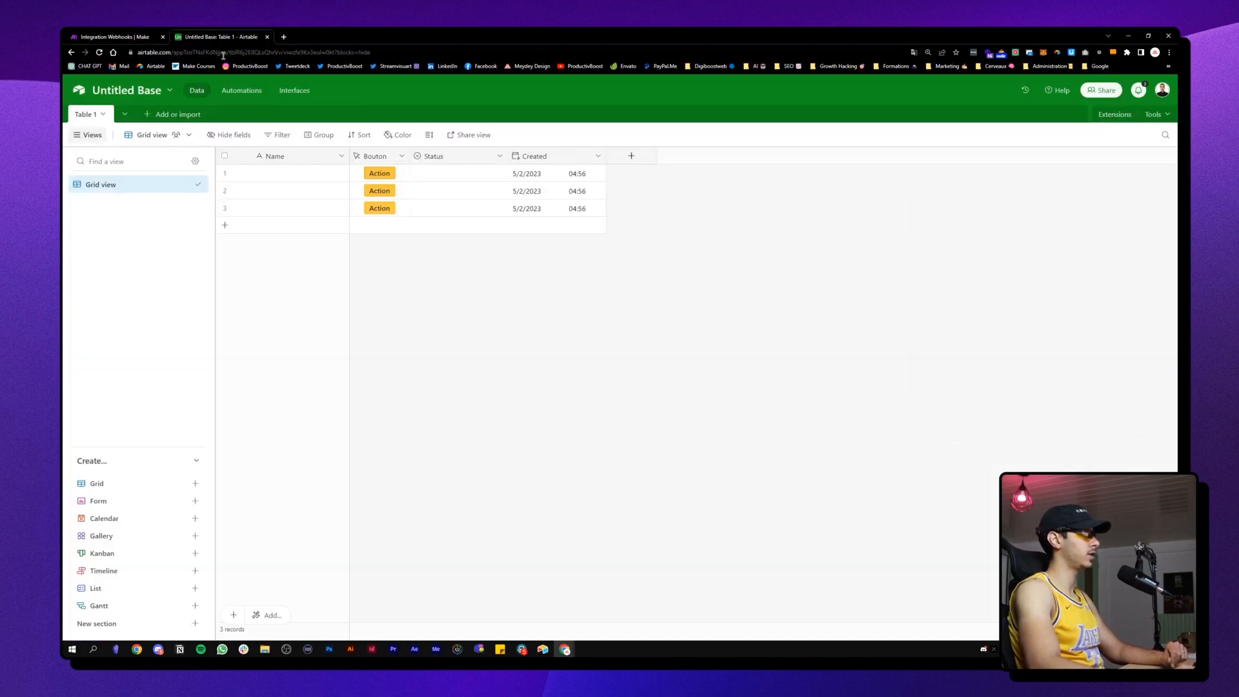
pyautogui.click(322, 177)
pyautogui.click(115, 37)
pyautogui.moveTo(589, 464); pyautogui.dragTo(469, 482)
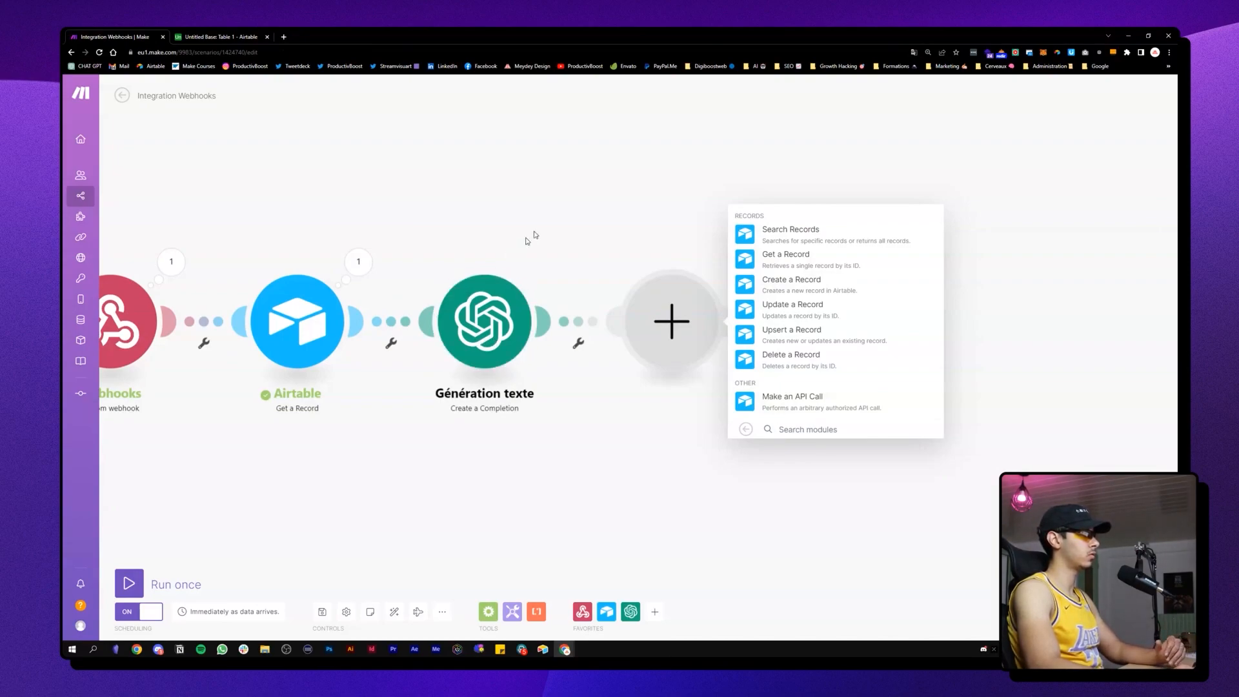
pyautogui.moveTo(526, 238); pyautogui.dragTo(463, 253)
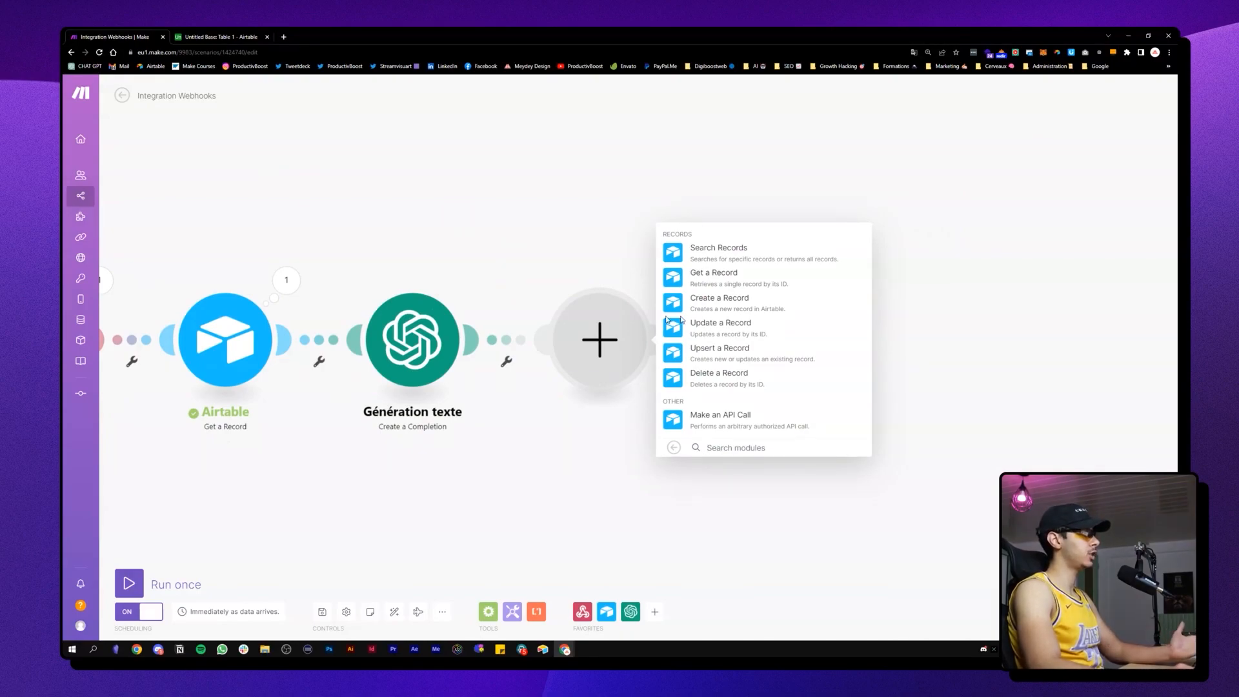
# Step: Switch to the Airtable table, change the Status field to Long text and rename it "Sortie"
pyautogui.hotkey('ctrl', 'Tab')
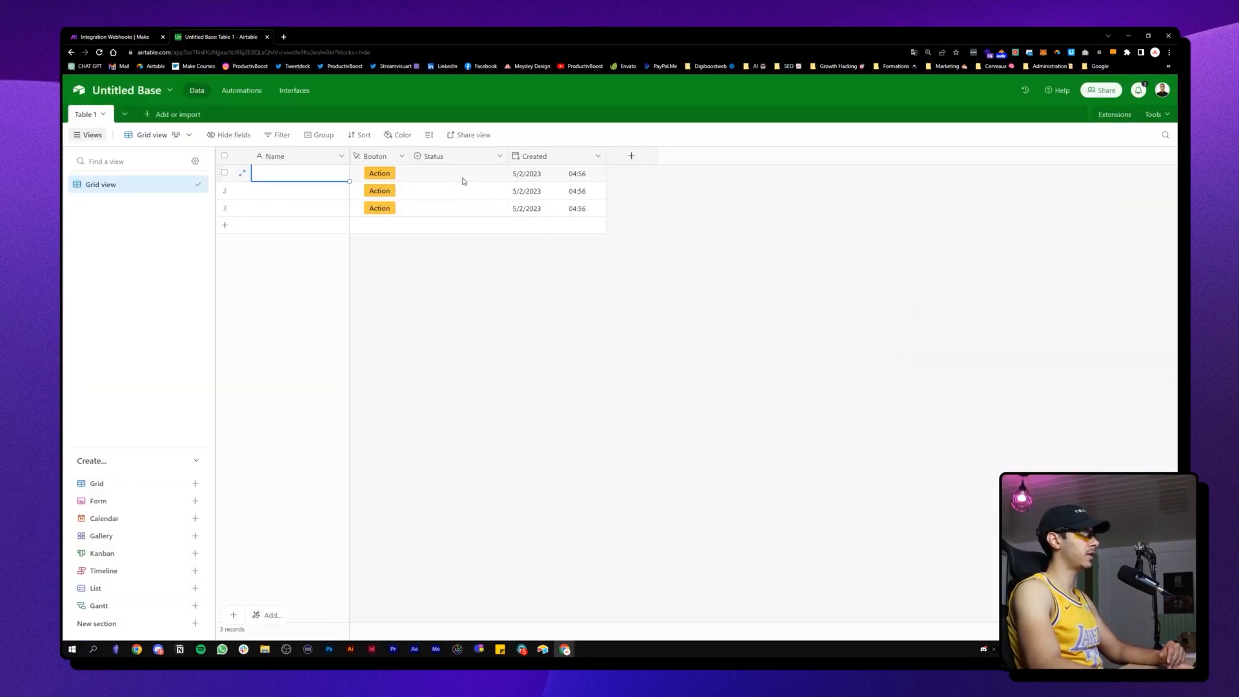
pyautogui.doubleClick(451, 159)
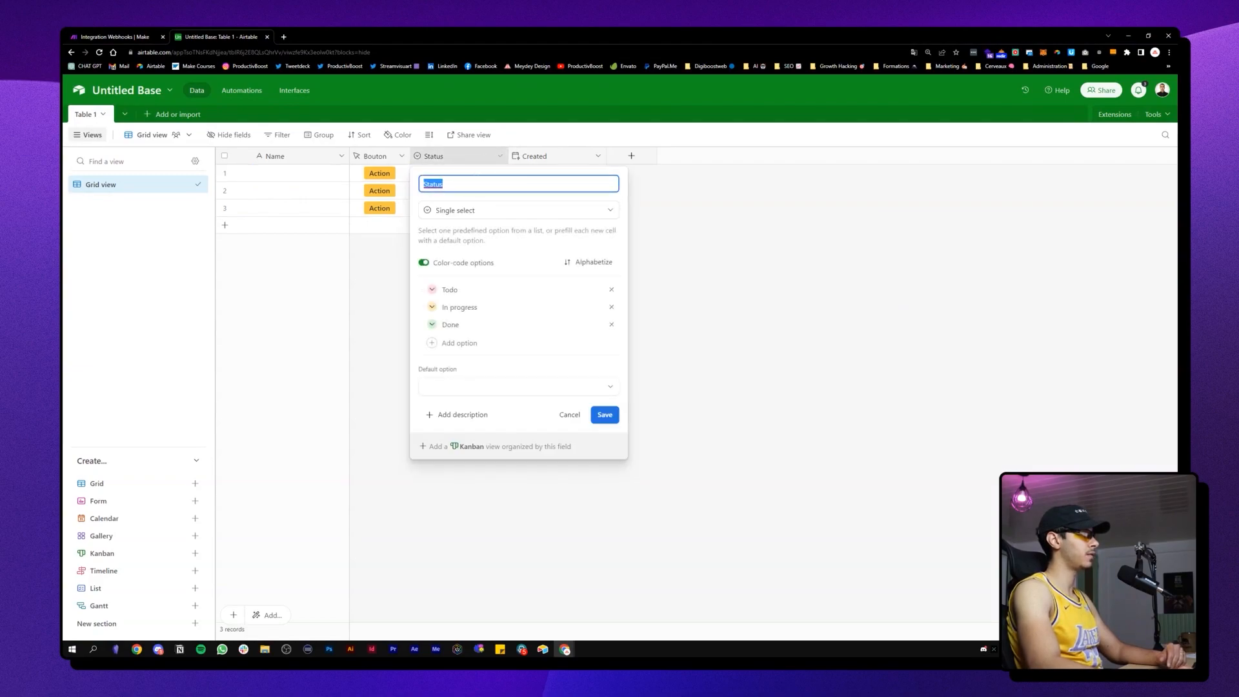
pyautogui.click(437, 210)
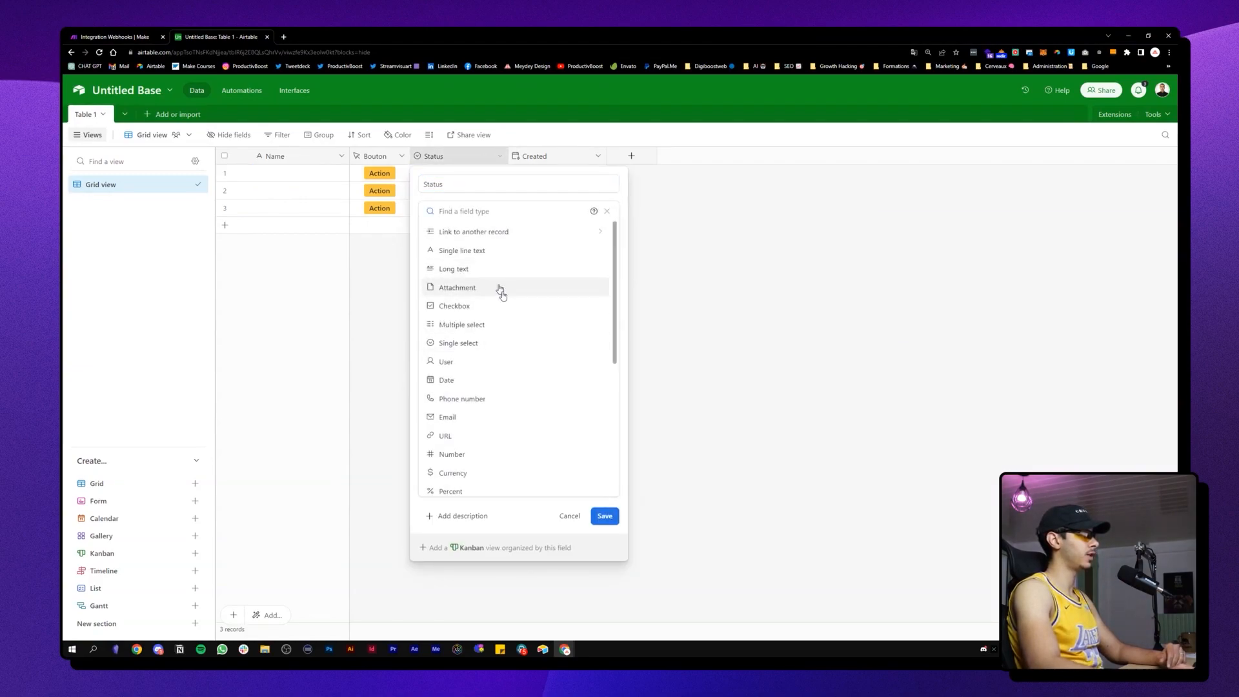
pyautogui.click(460, 269)
pyautogui.doubleClick(469, 185)
pyautogui.write('Sortie')
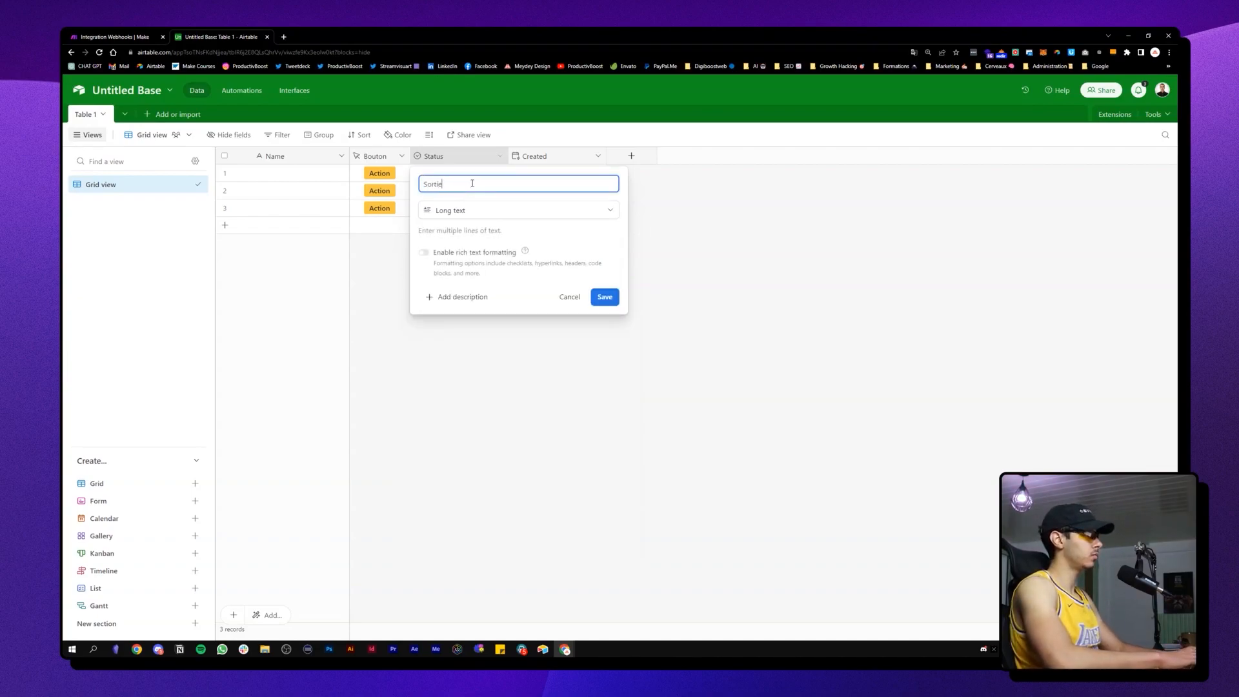
pyautogui.click(610, 297)
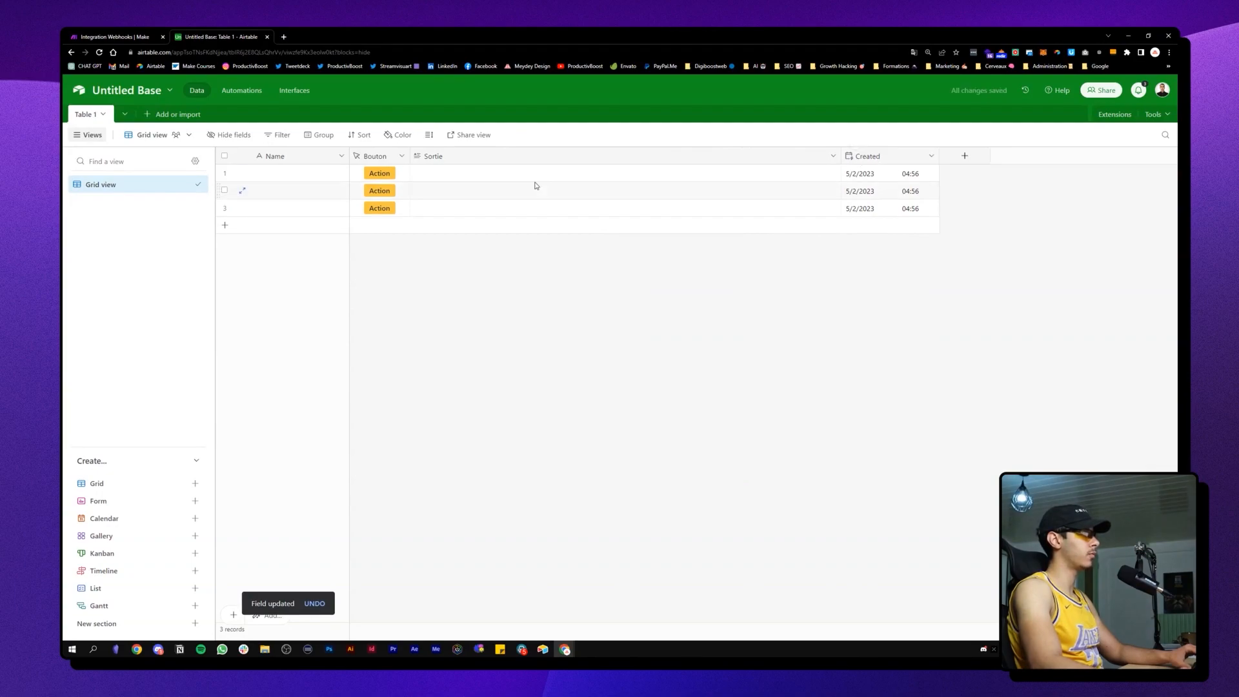
# Step: Hide the Created field in the Airtable grid view and switch back to the Make scenario
pyautogui.click(229, 134)
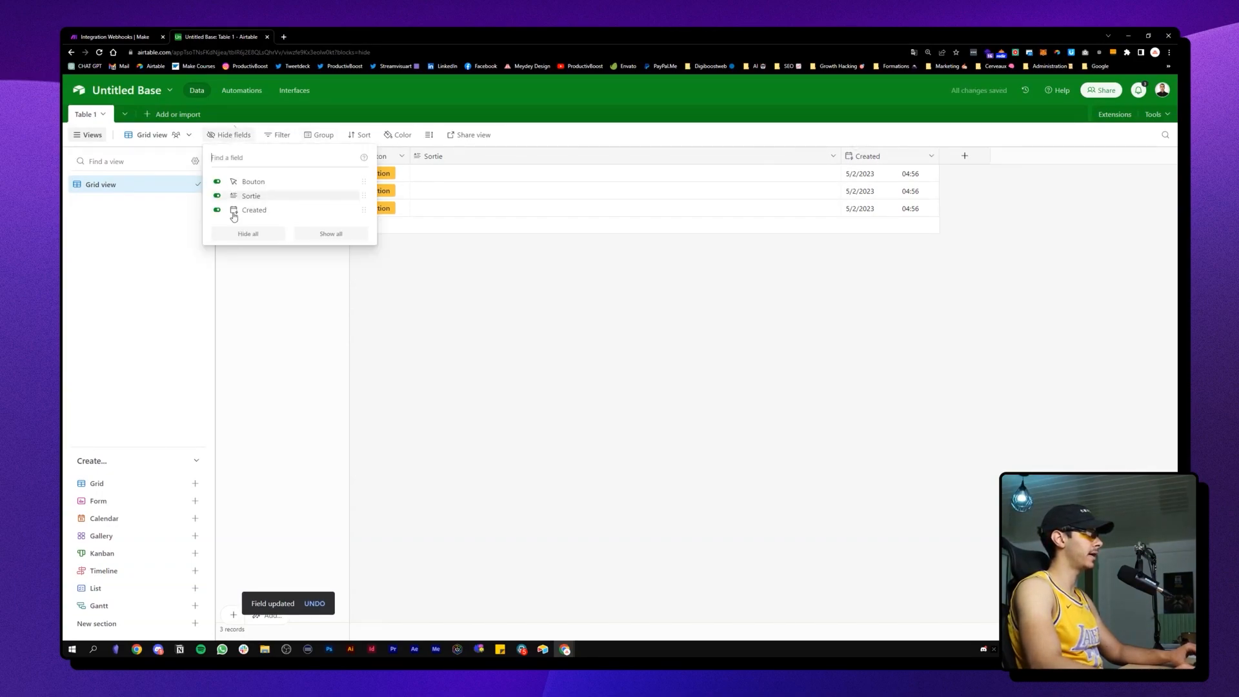
pyautogui.click(218, 210)
pyautogui.click(544, 297)
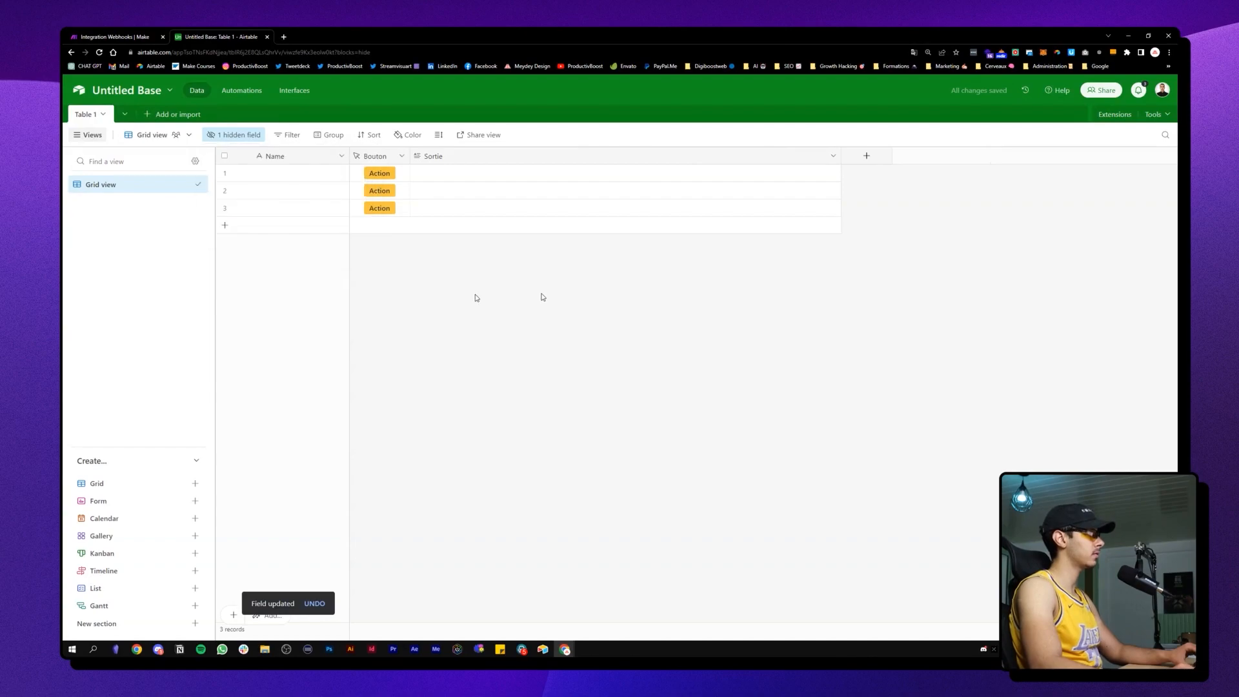
pyautogui.click(105, 36)
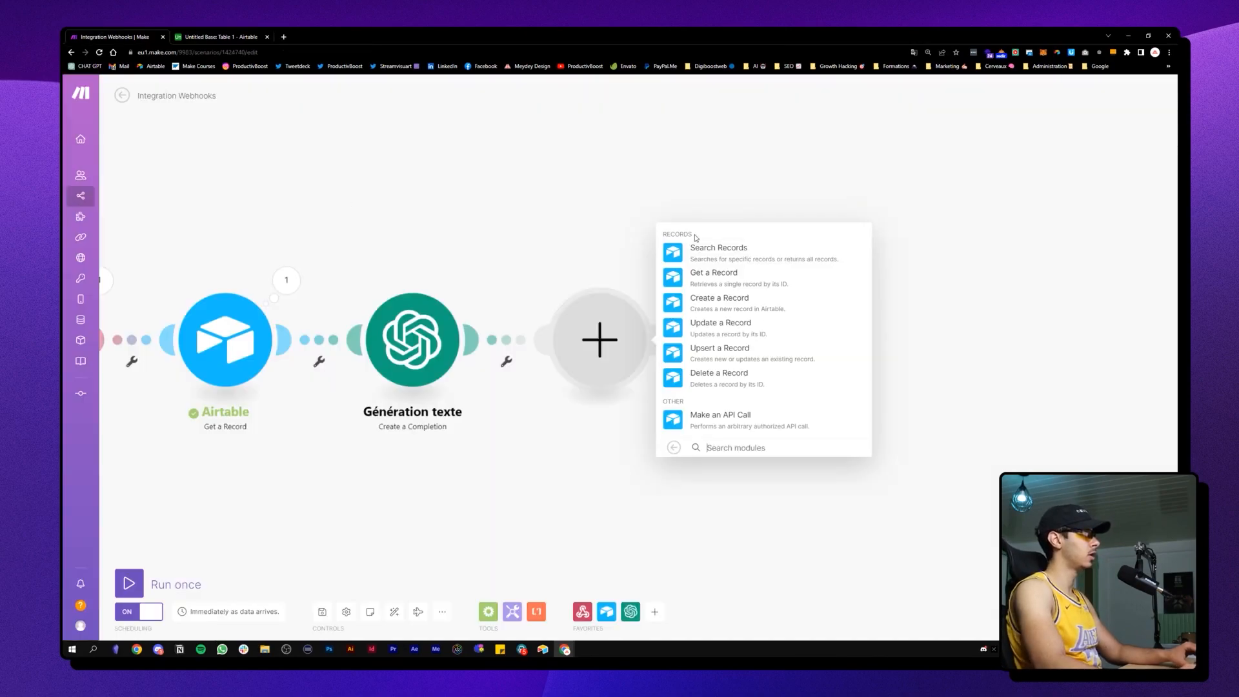
# Step: Add an Airtable Update a Record module for Table 1 of Untitled Base, using the Get a Record module's ID as Record ID
pyautogui.click(723, 328)
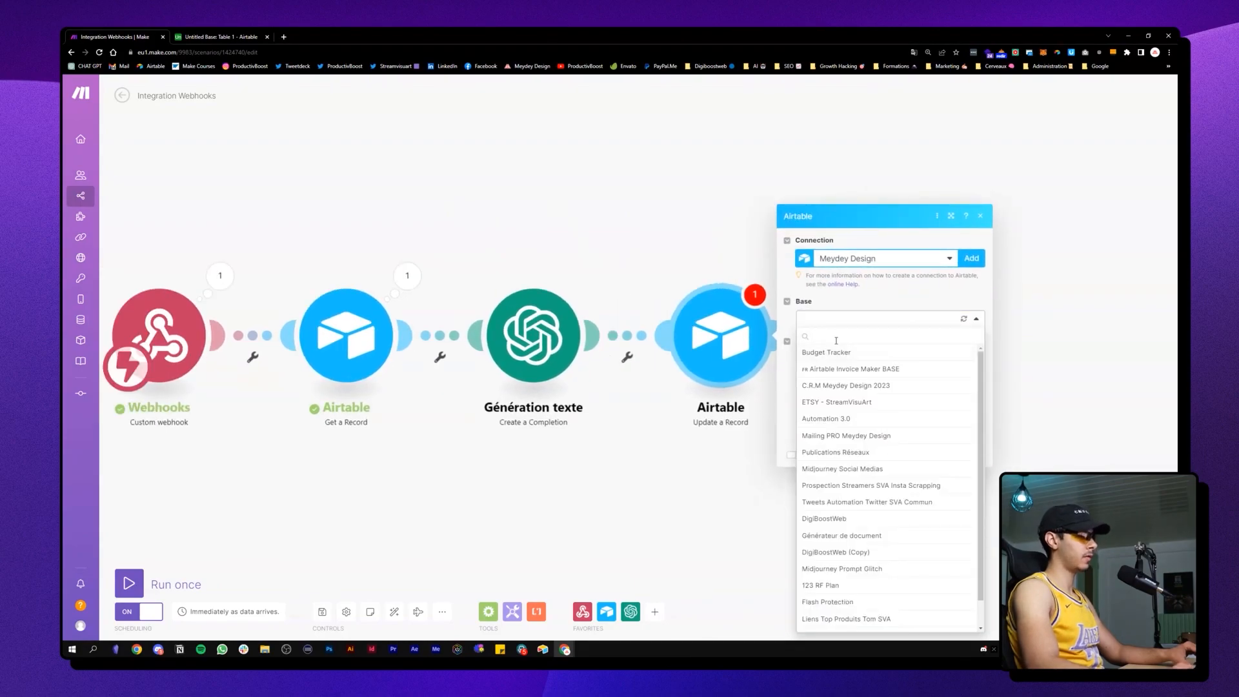
pyautogui.write('unti')
pyautogui.click(831, 354)
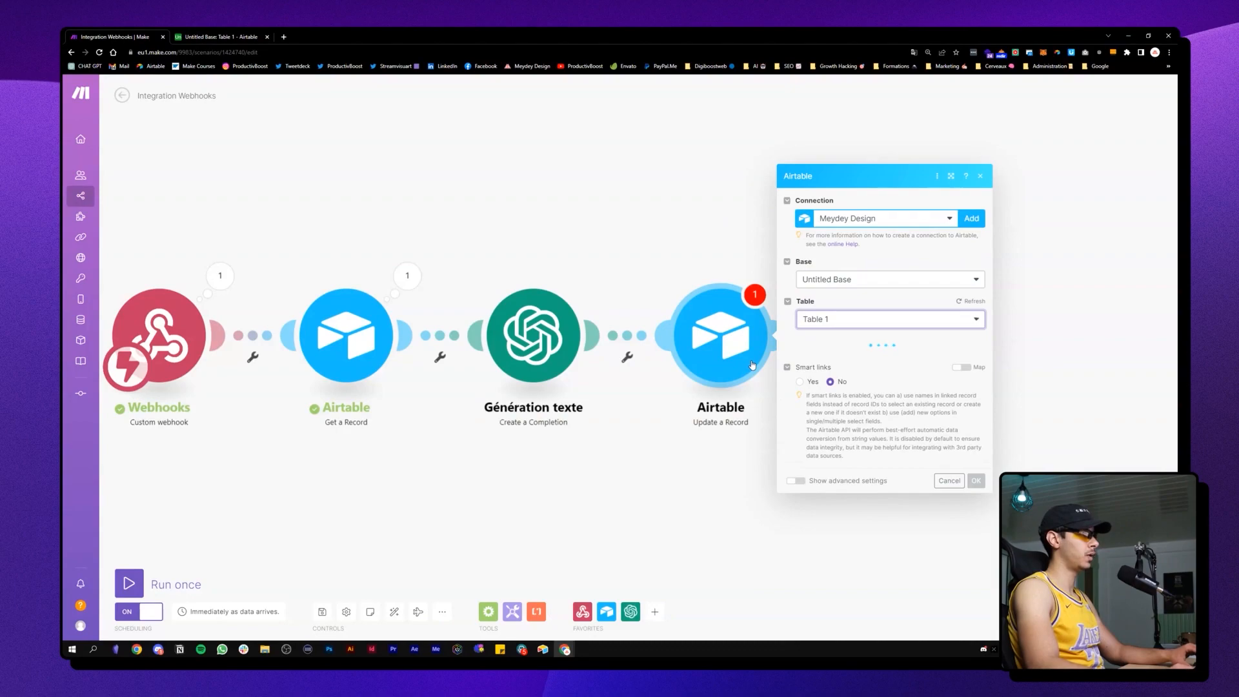
pyautogui.click(859, 314)
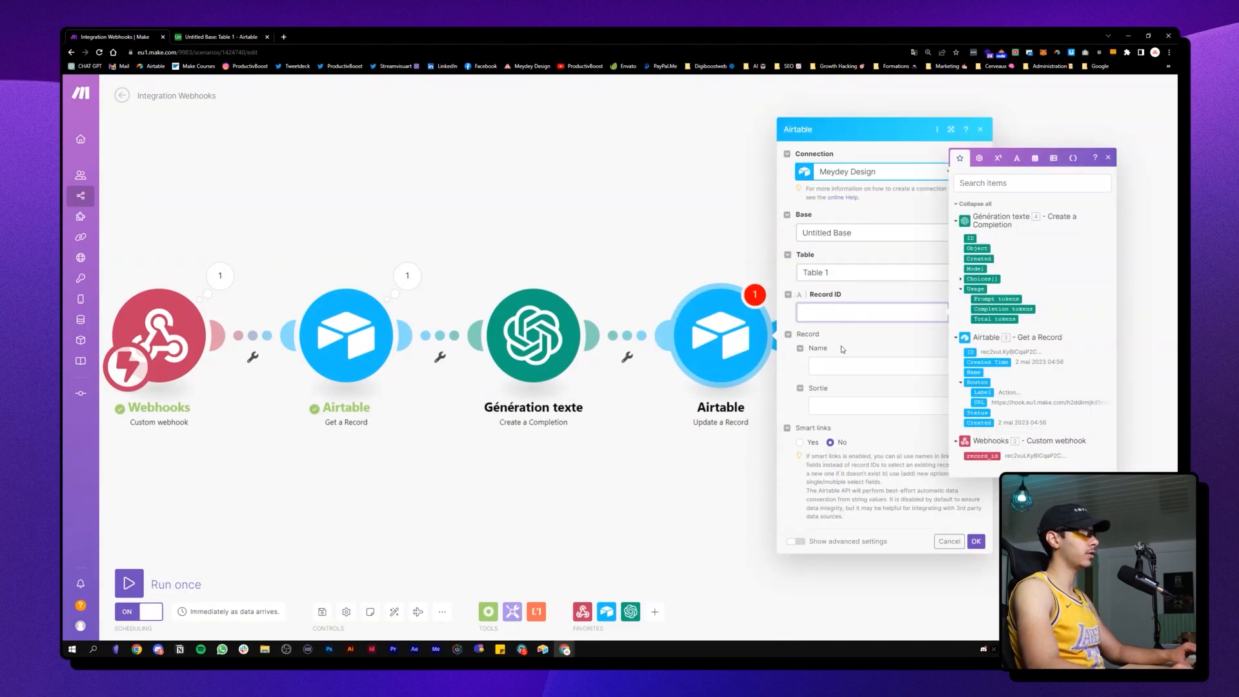
pyautogui.click(971, 351)
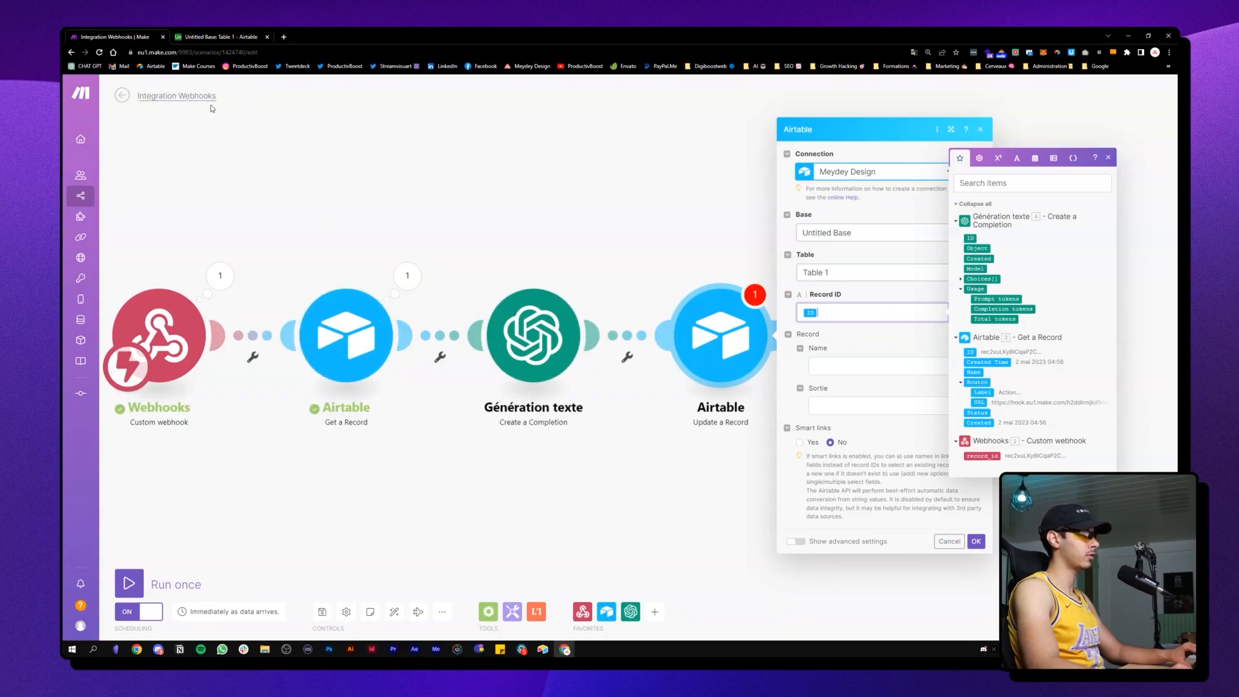
# Step: Check the first record's Name and Sortie cells in the Airtable table and return to the Make module settings
pyautogui.click(220, 36)
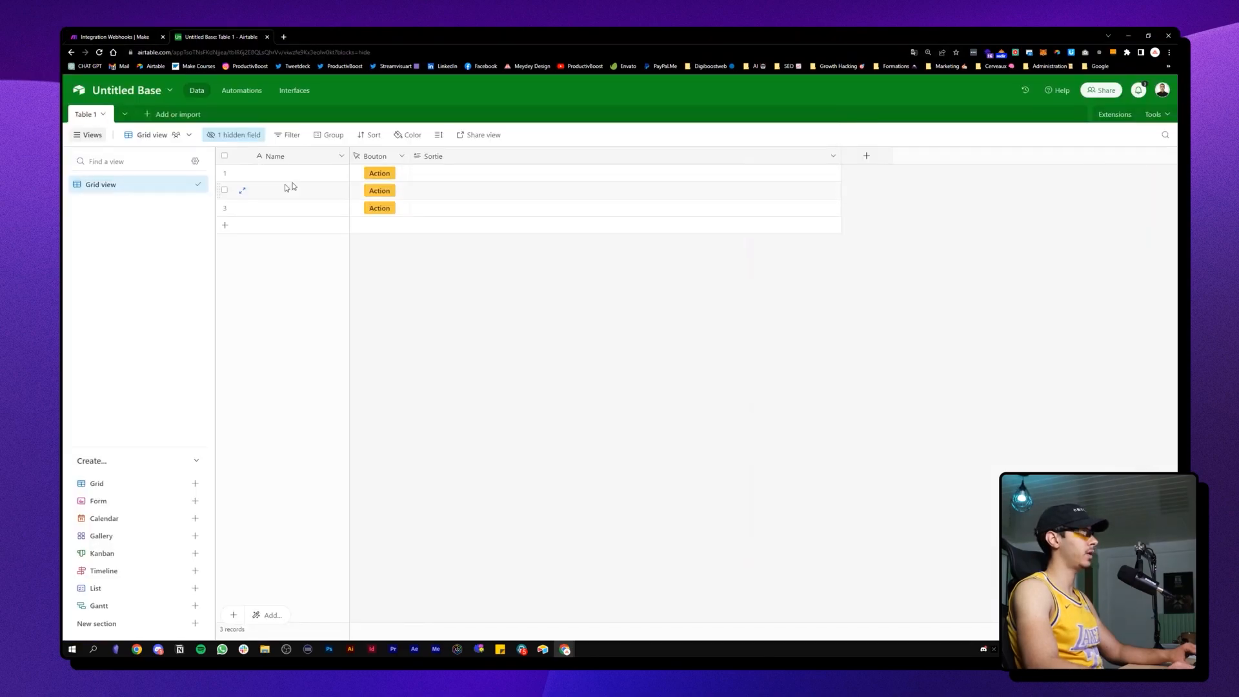
pyautogui.click(281, 174)
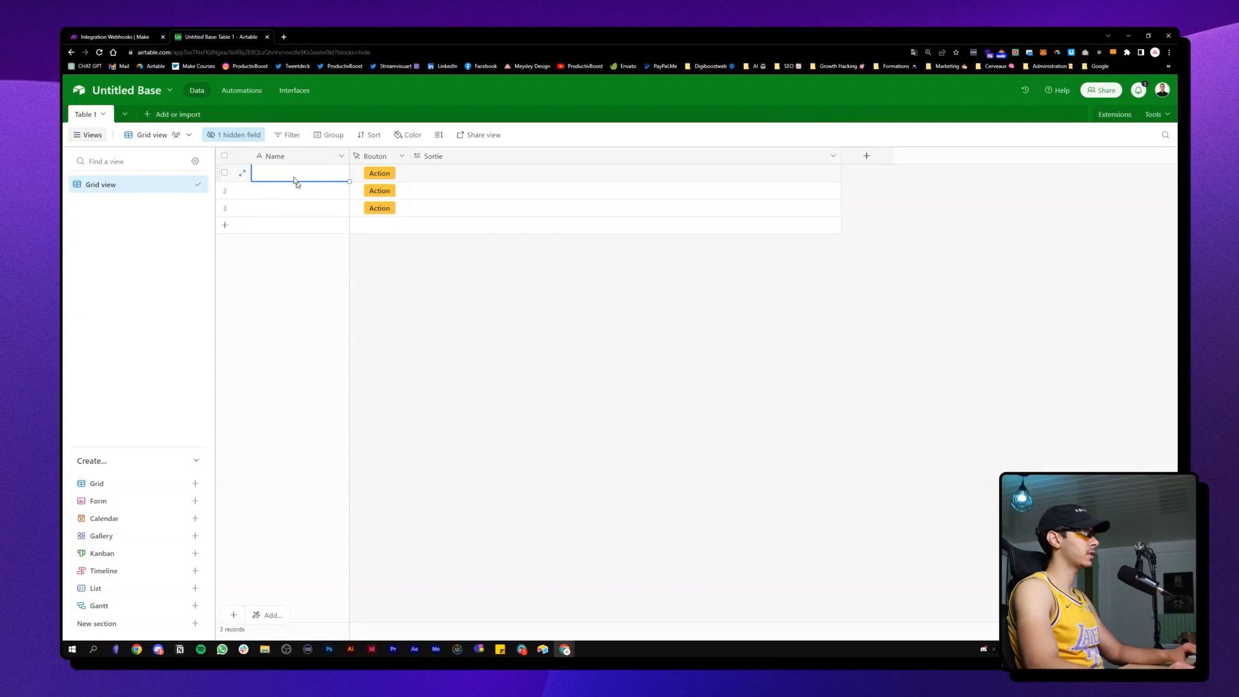
pyautogui.hotkey('ctrl', 'Tab')
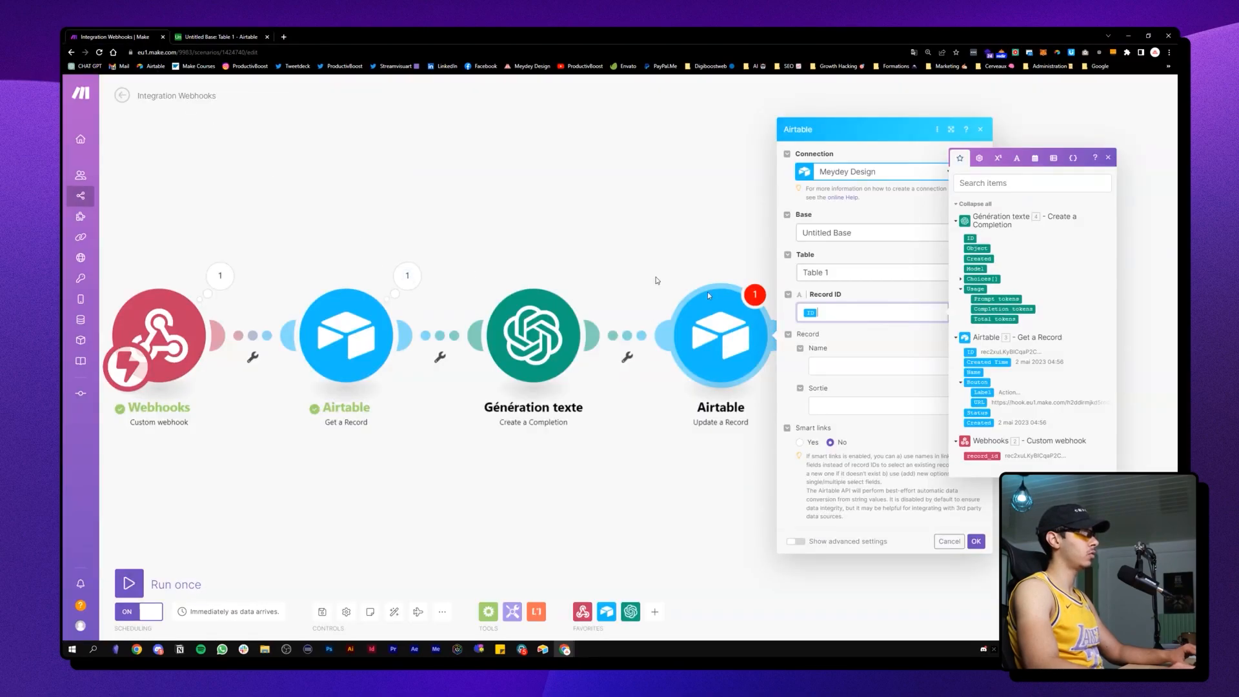
pyautogui.hotkey('ctrl', 'Tab')
pyautogui.click(464, 175)
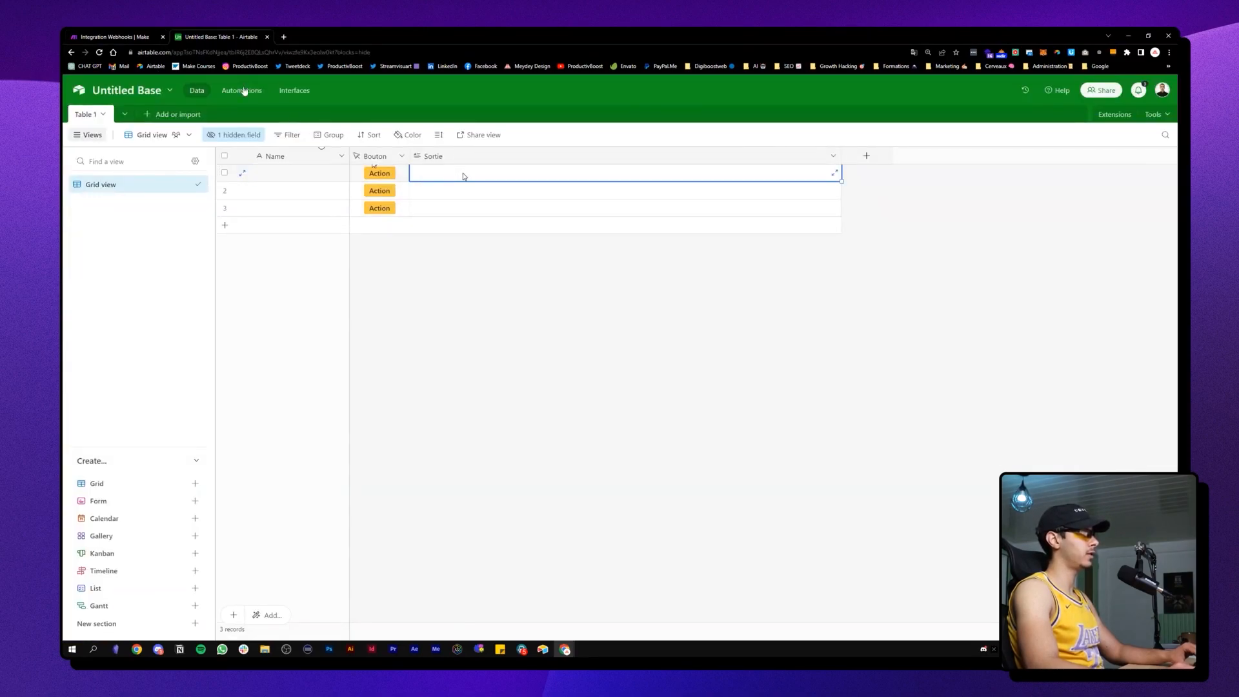
pyautogui.hotkey('ctrl', 'Tab')
# Step: Map the Text value from Génération texte's Choices[] output to the Sortie field and confirm the Update a Record module
pyautogui.click(847, 406)
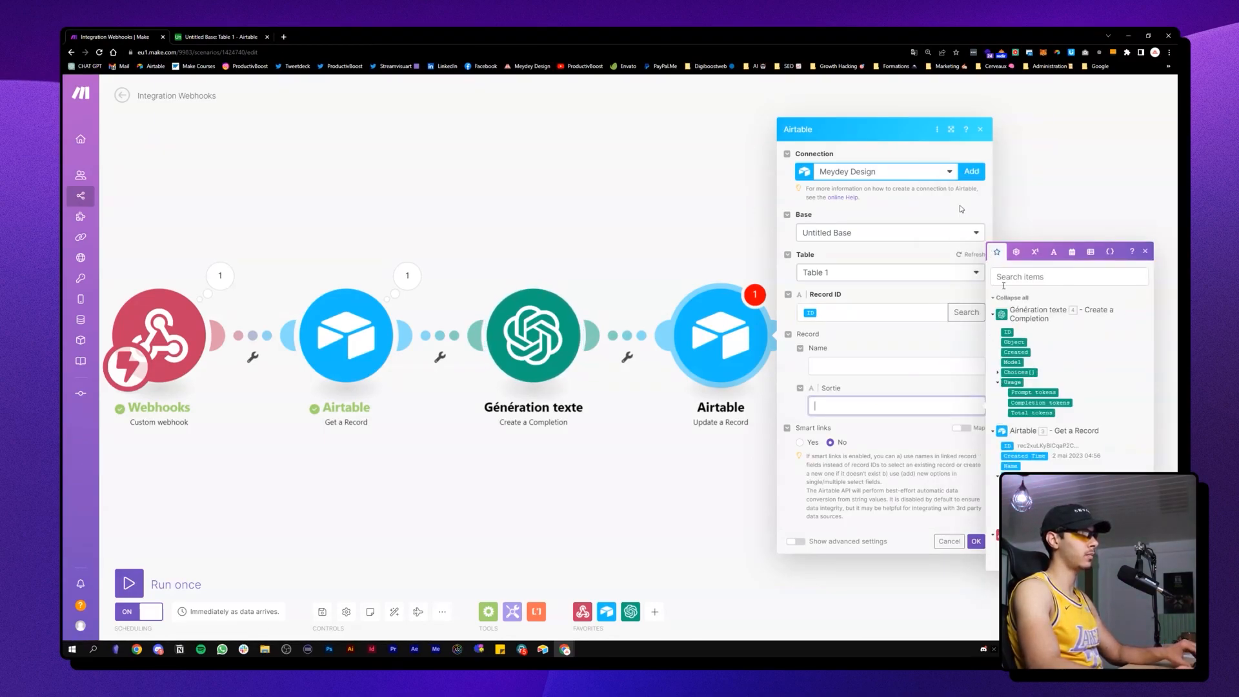
pyautogui.hotkey('ctrl', '+')
pyautogui.hotkey('ctrl', '+')
pyautogui.hotkey('ctrl', '+')
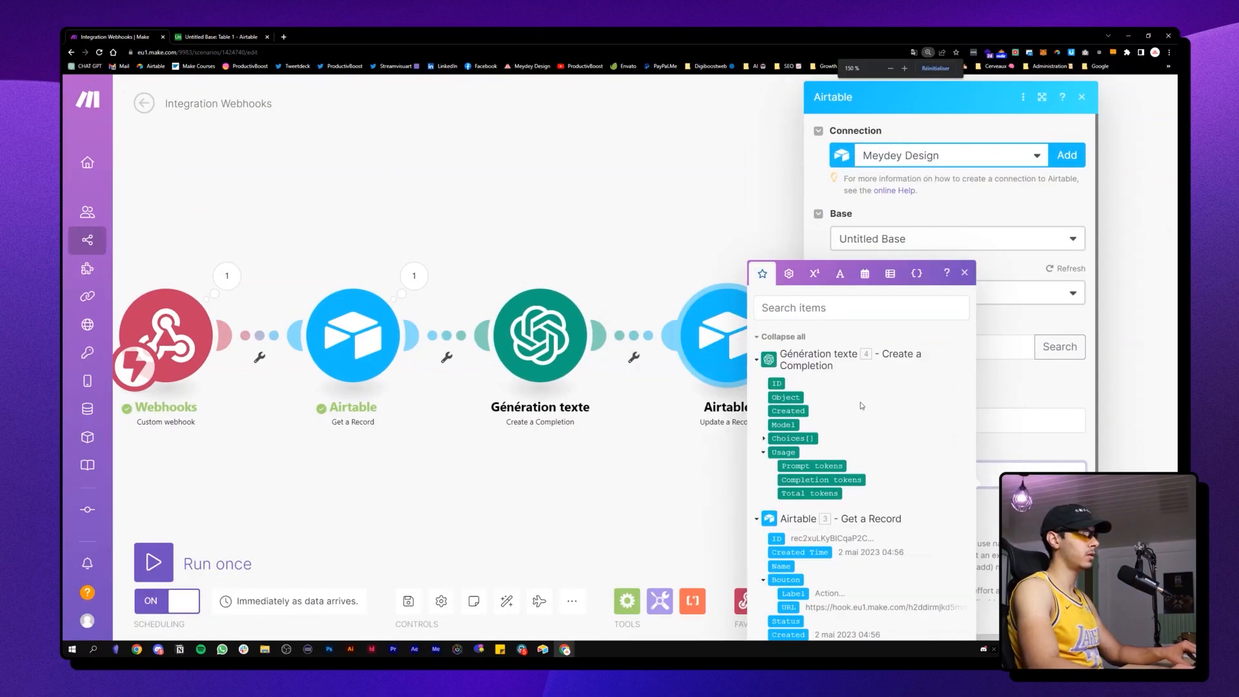
pyautogui.hotkey('ctrl', '+')
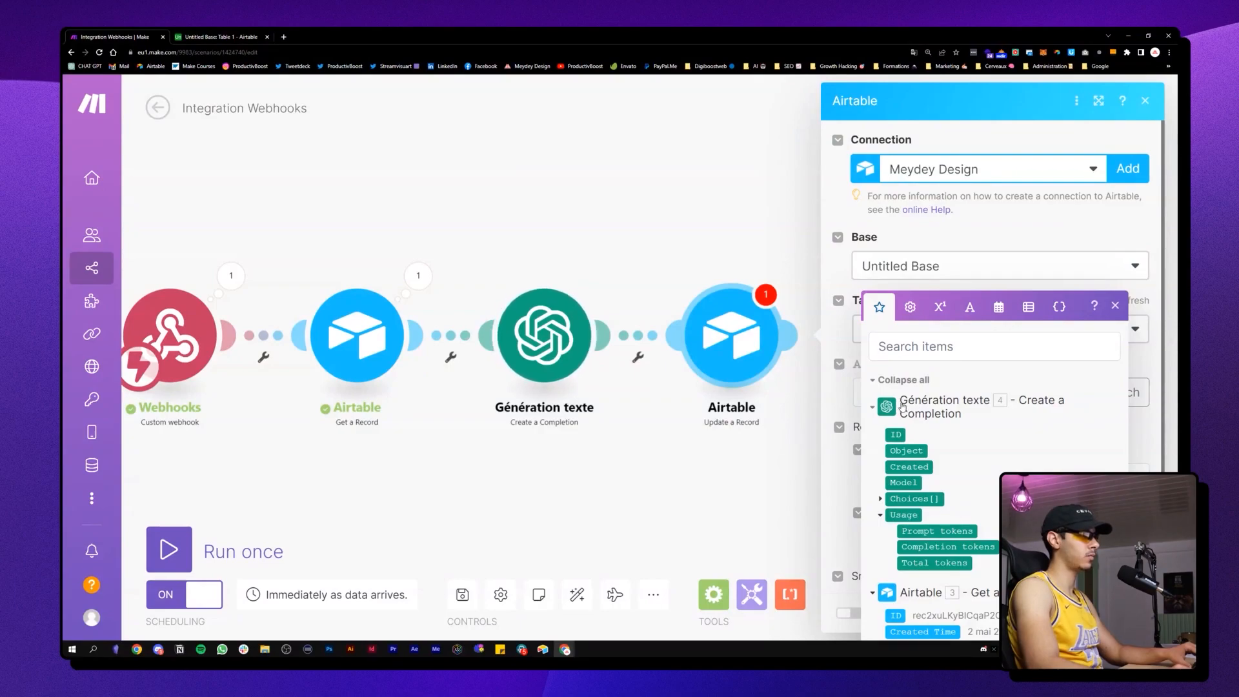
pyautogui.click(881, 499)
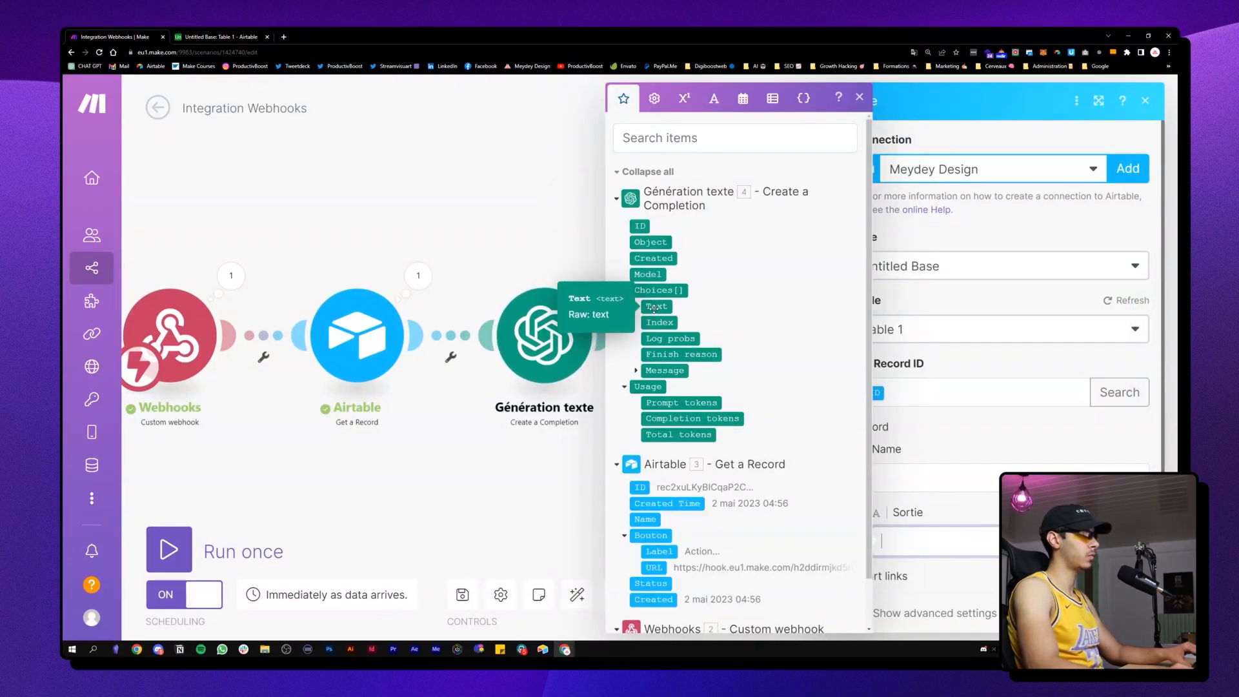
pyautogui.moveTo(654, 309); pyautogui.dragTo(909, 540)
pyautogui.click(1131, 614)
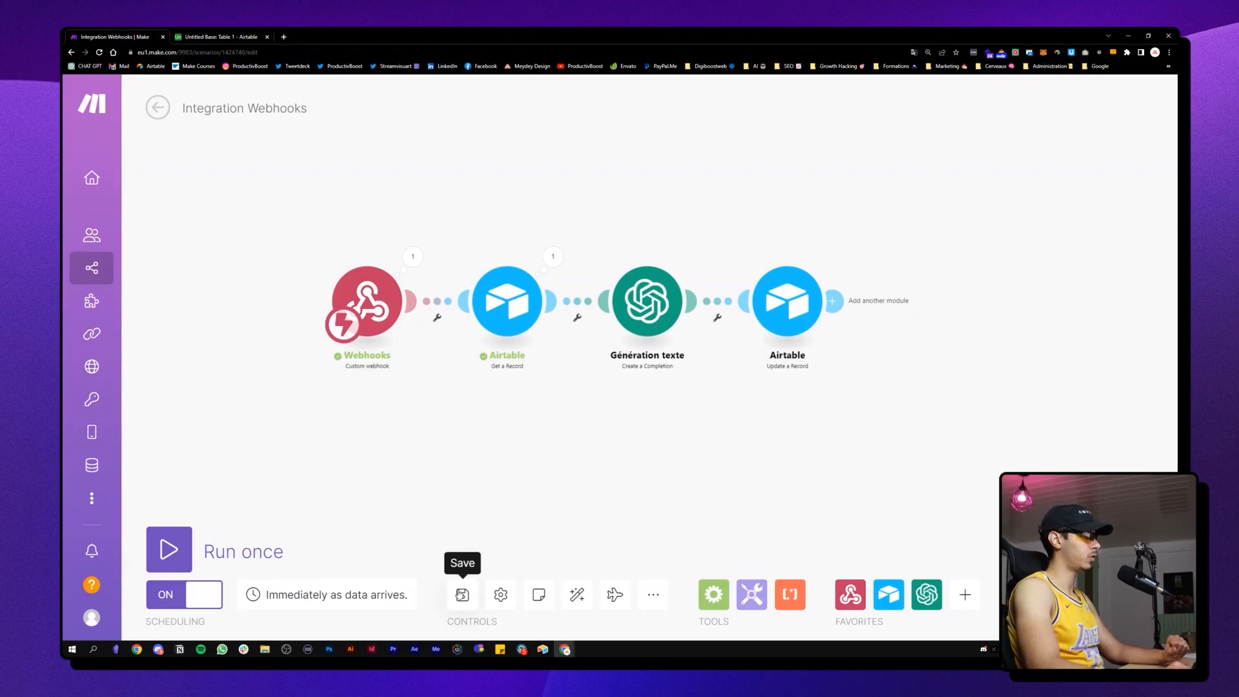
# Step: Rename the Make scenario "Let's go"
pyautogui.click(288, 111)
pyautogui.write("Let's go")
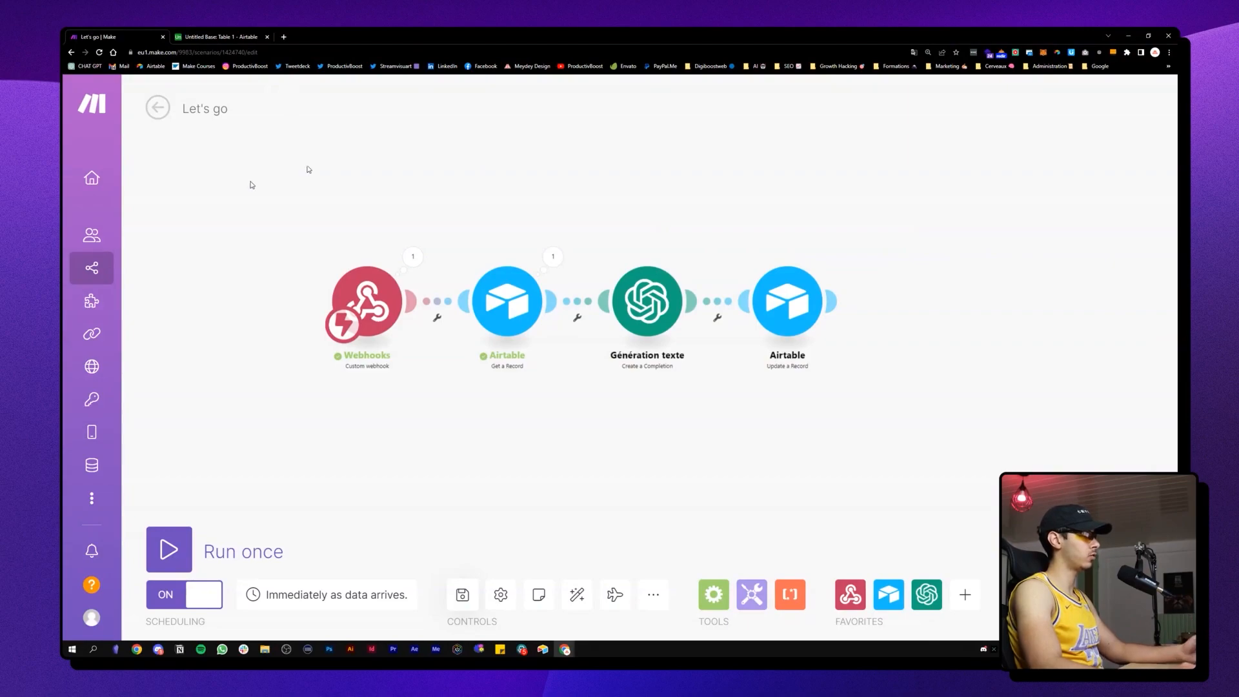
# Step: Test the scenario by triggering the first record's Action button in Airtable and check its Sortie cell
pyautogui.hotkey('ctrl', 'Tab')
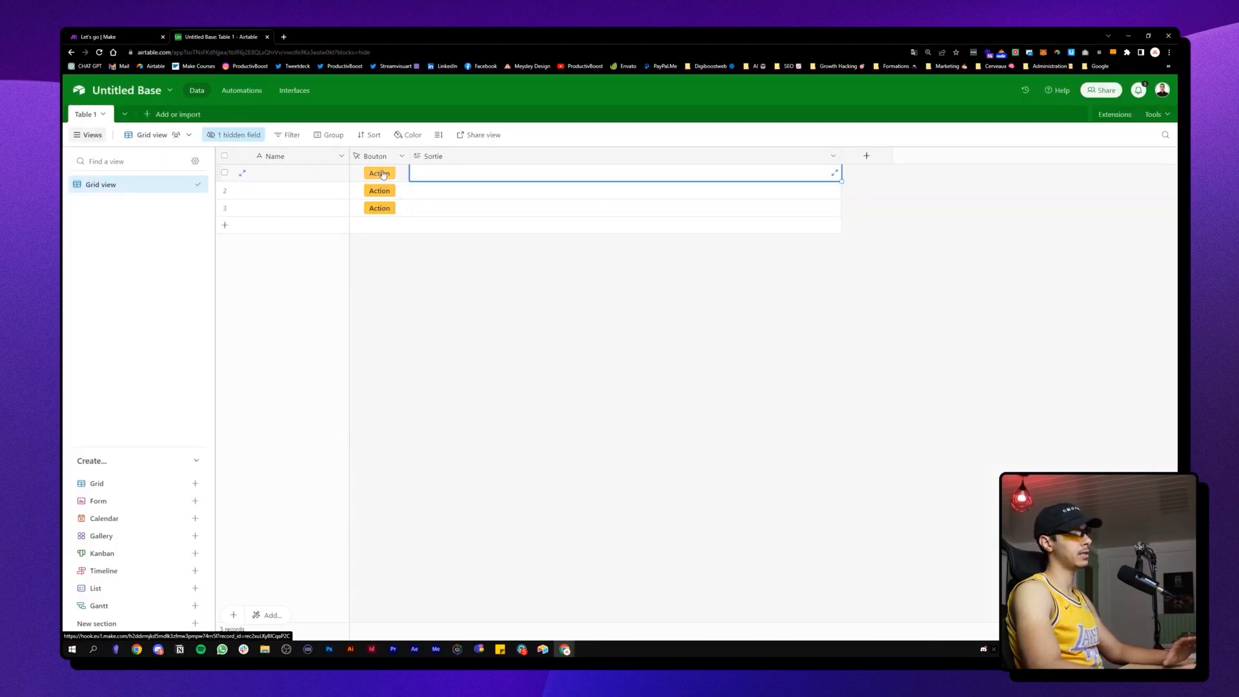
pyautogui.hotkey('ctrl', 'Tab')
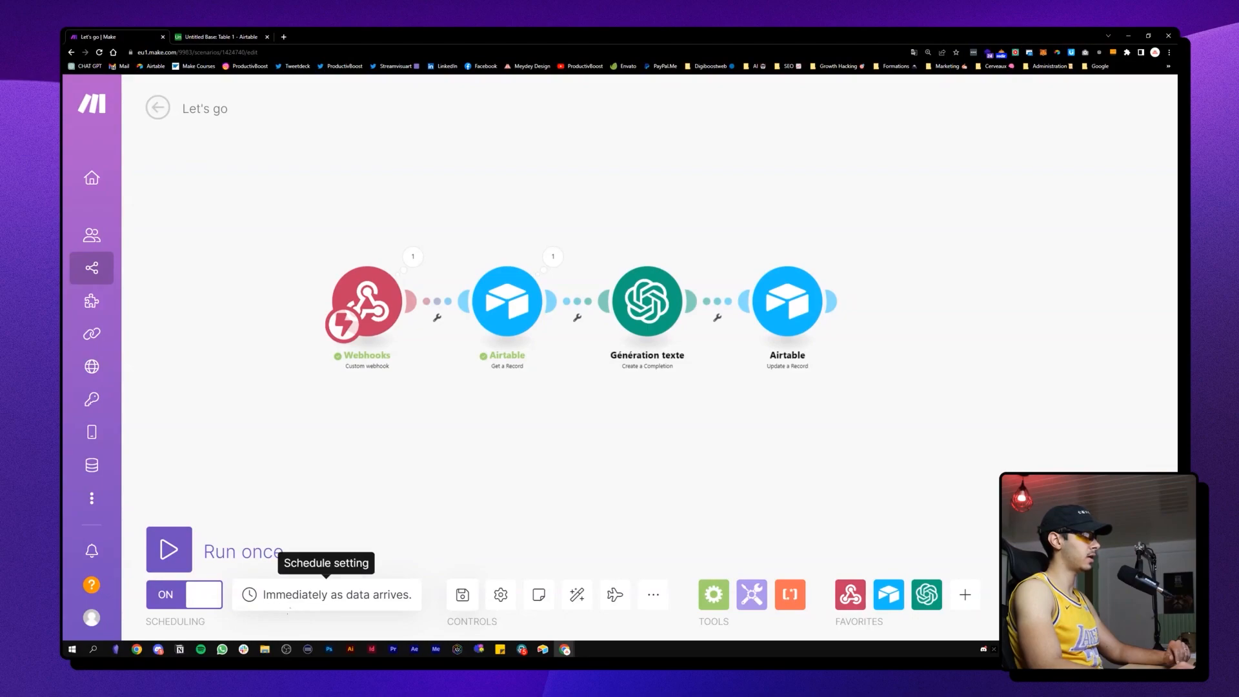
pyautogui.hotkey('ctrl', 'Tab')
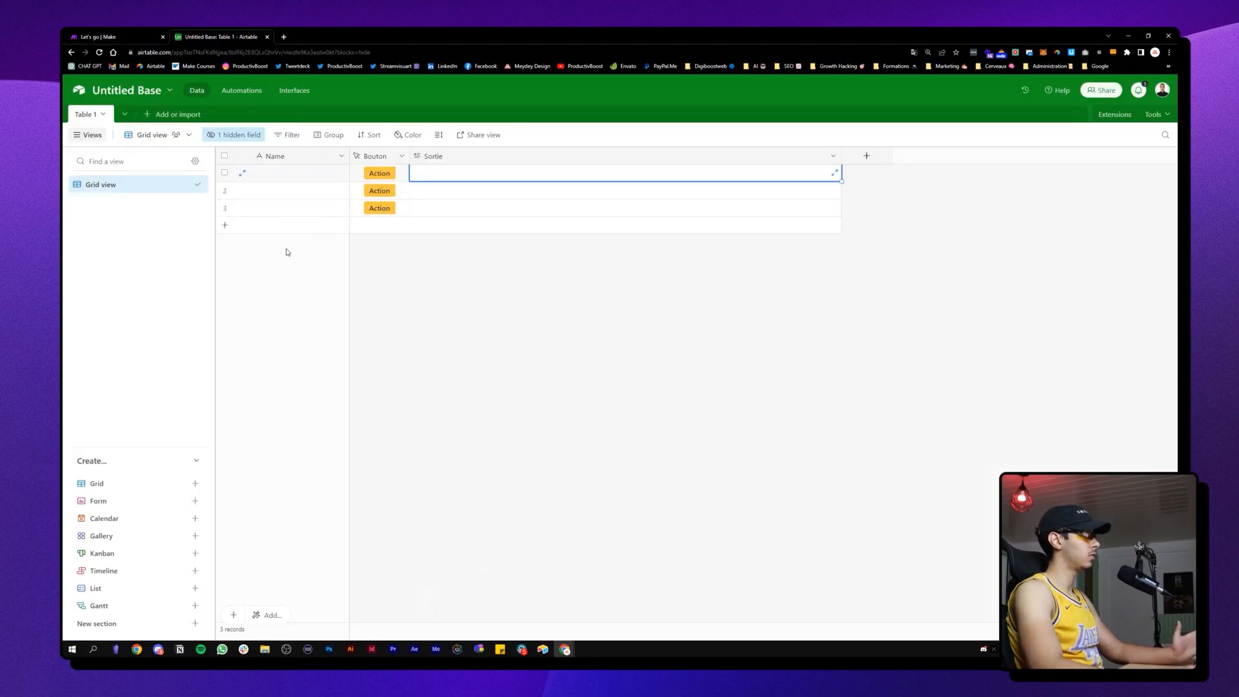
pyautogui.click(84, 35)
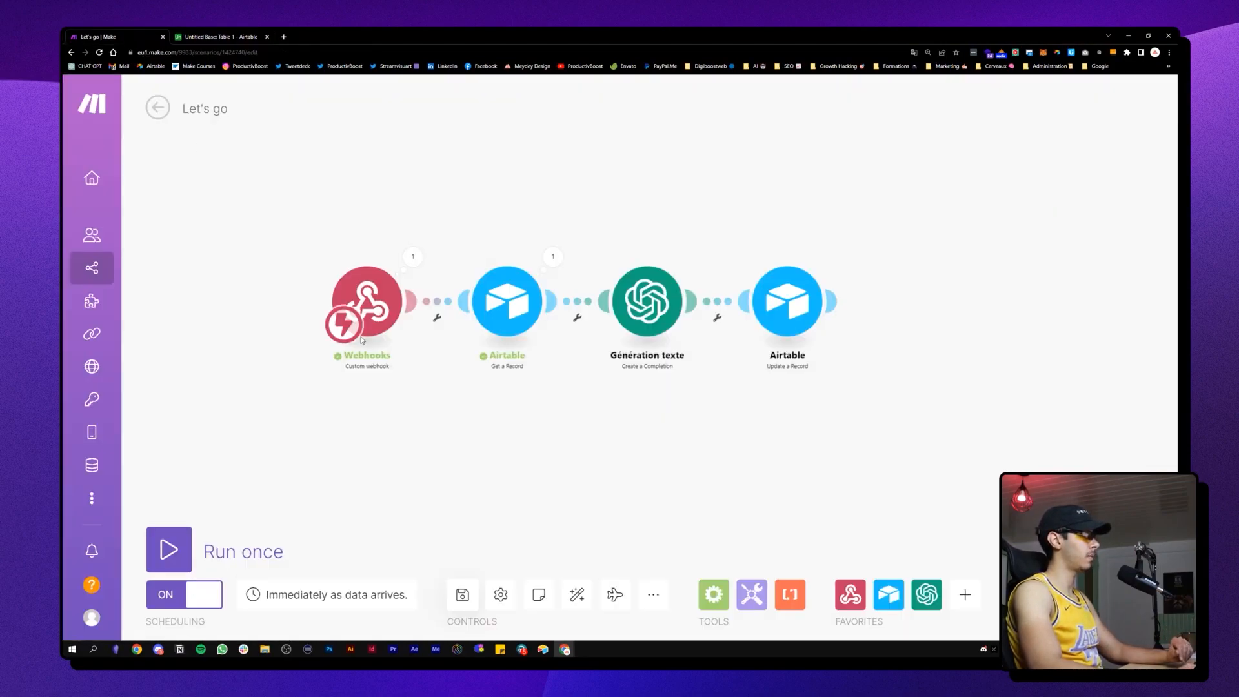
pyautogui.hotkey('ctrl', 'Tab')
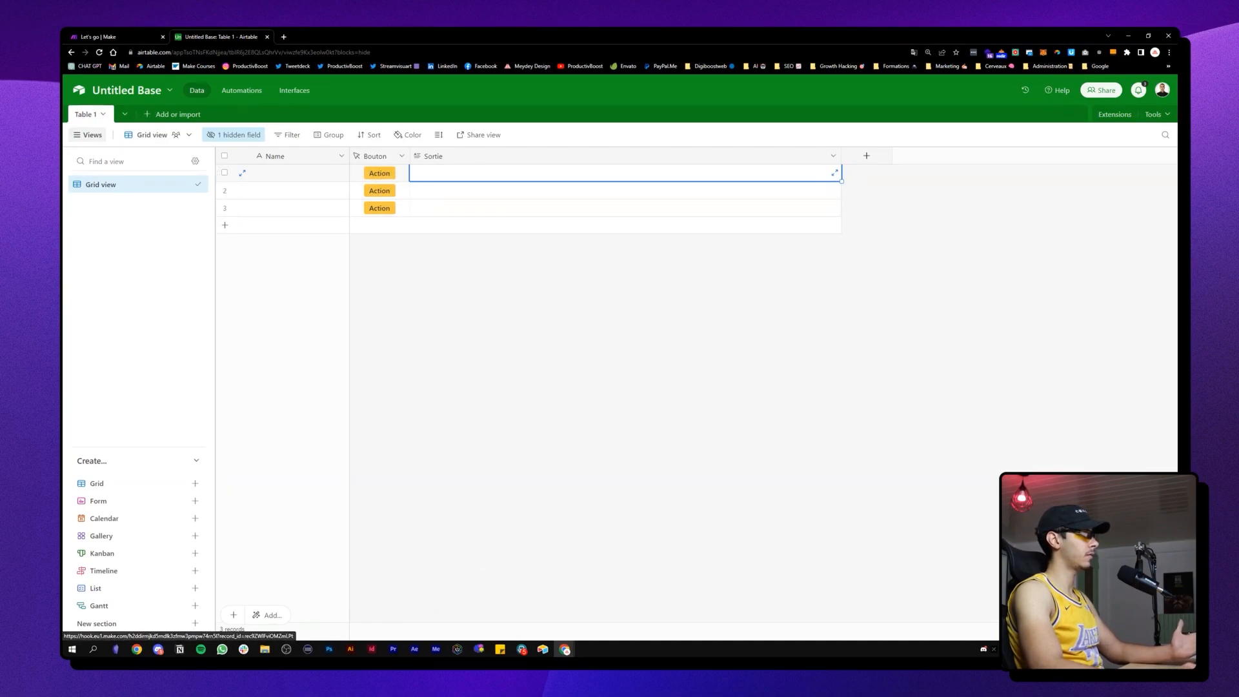
pyautogui.click(462, 303)
pyautogui.click(386, 174)
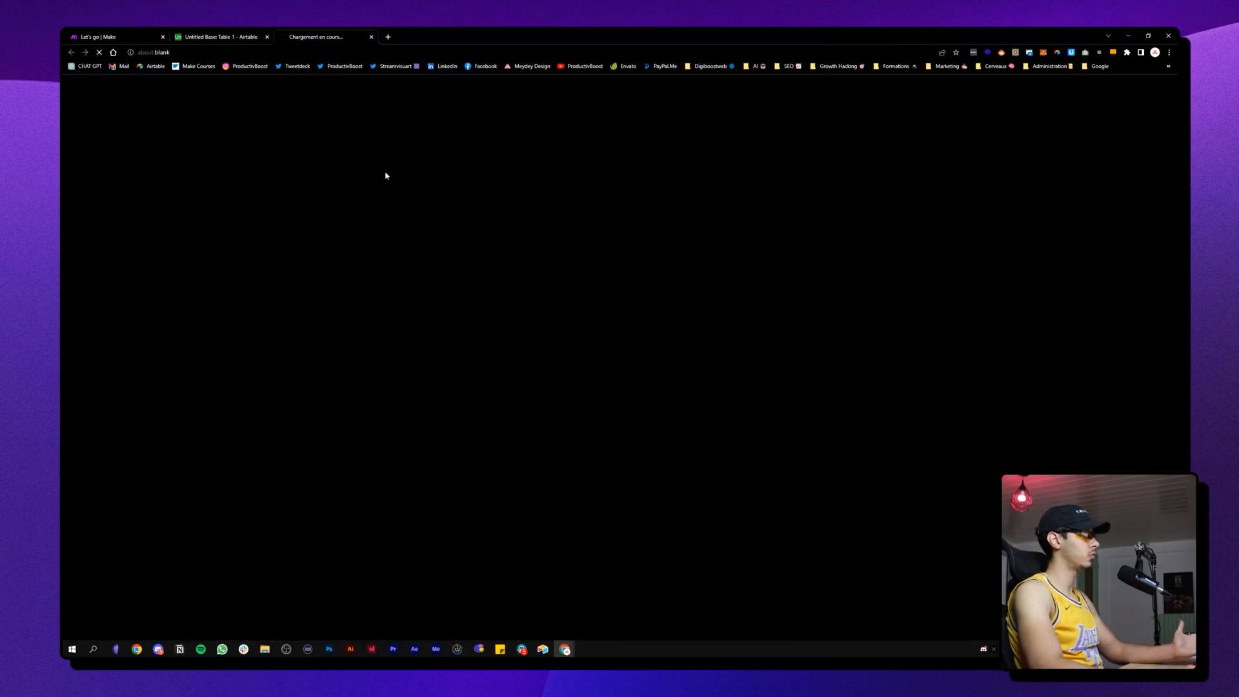
pyautogui.click(113, 36)
pyautogui.hotkey('ctrl', 'Tab')
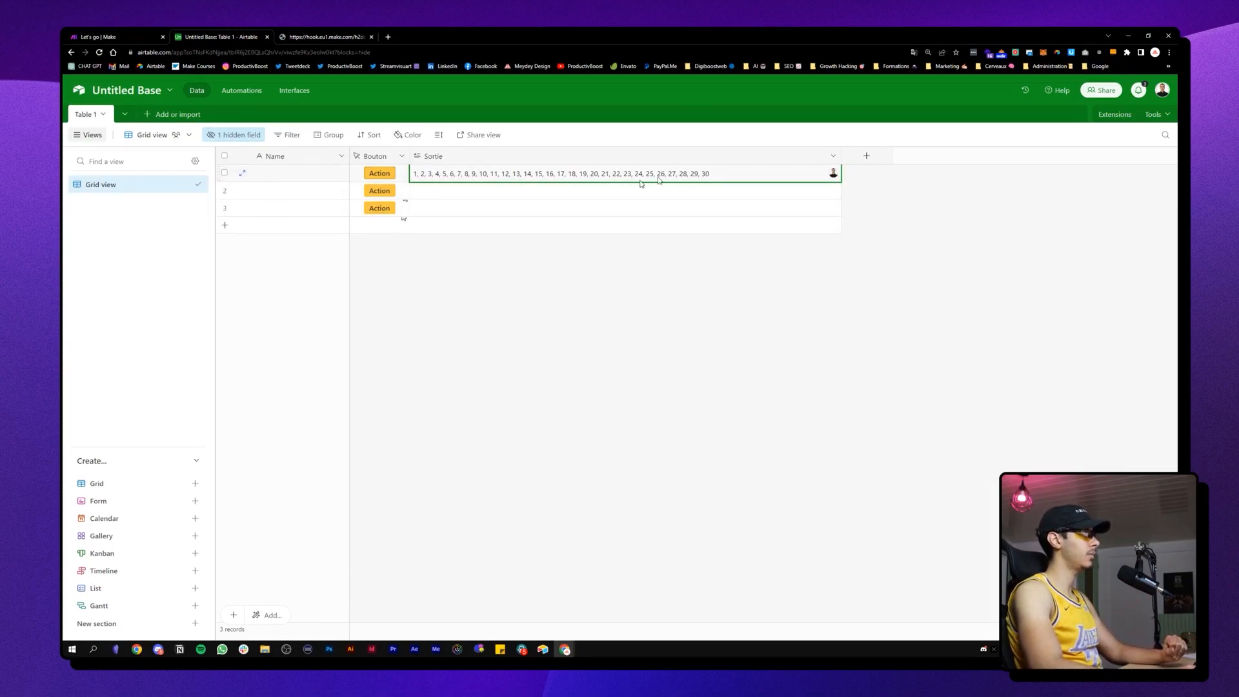
# Step: Change the Génération texte prompt in Make to request a short story, starting "écrit une petite histoire de moins de", and confirm the module
pyautogui.click(112, 38)
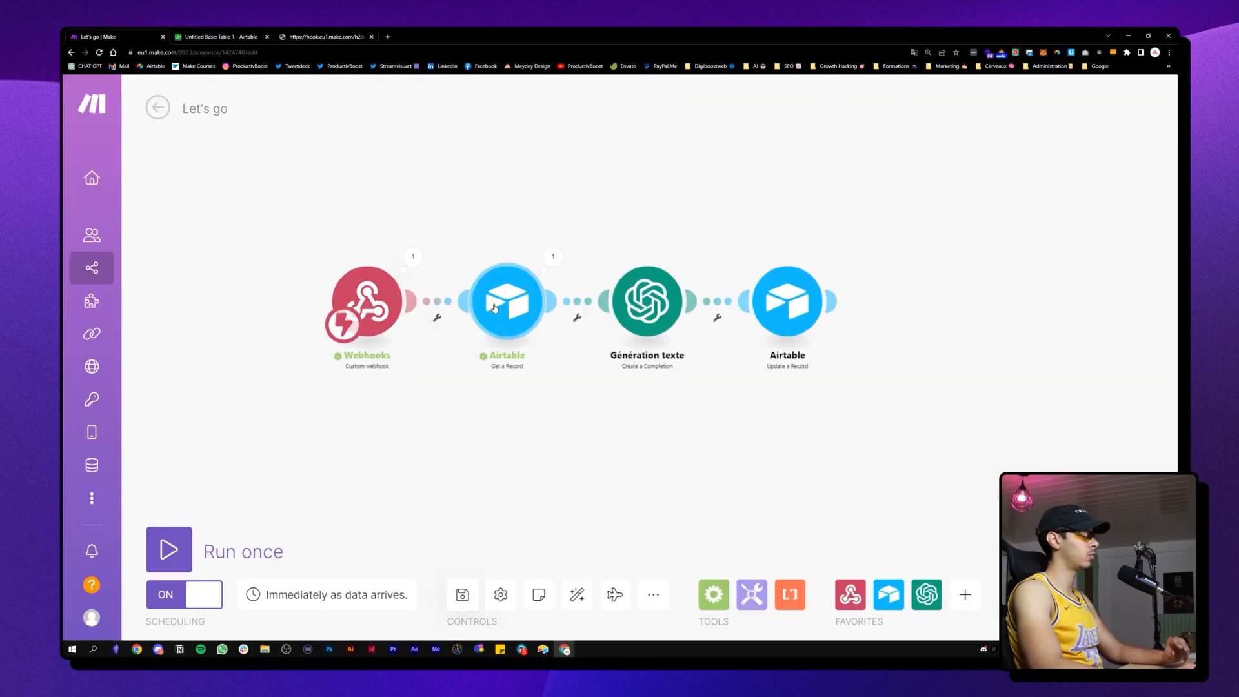
pyautogui.click(648, 301)
pyautogui.click(888, 413)
pyautogui.write('écrit une pe')
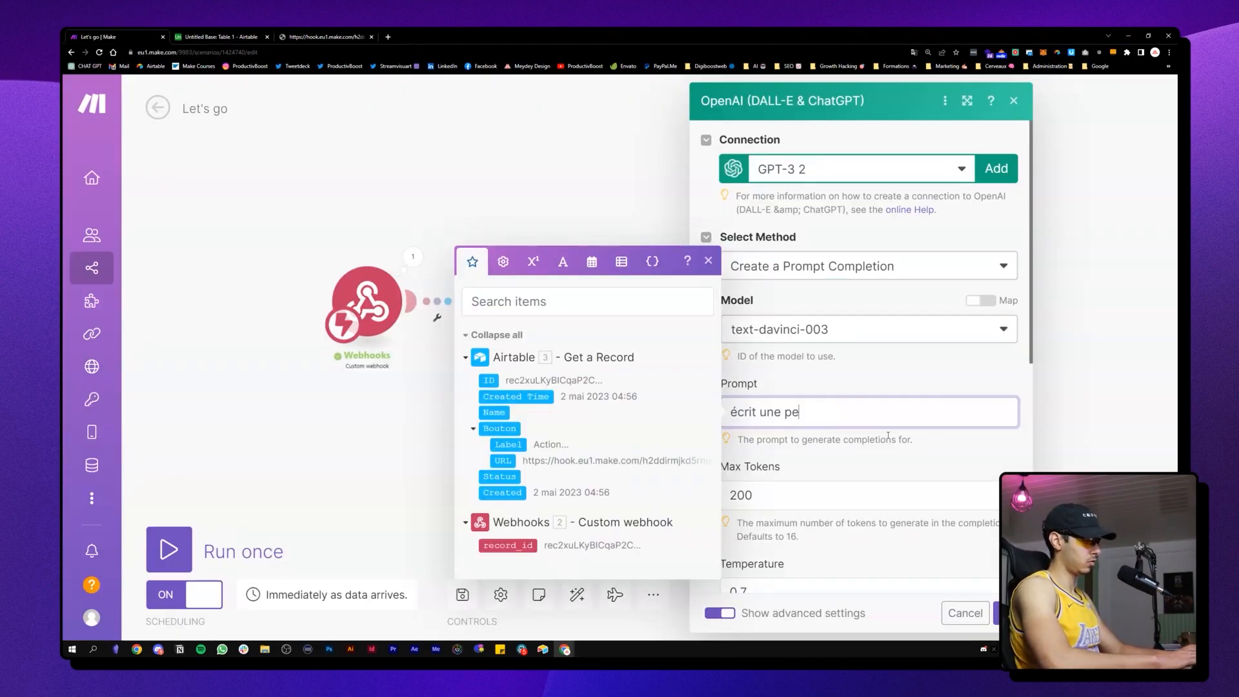
pyautogui.write('tite histoire de moins de 3')
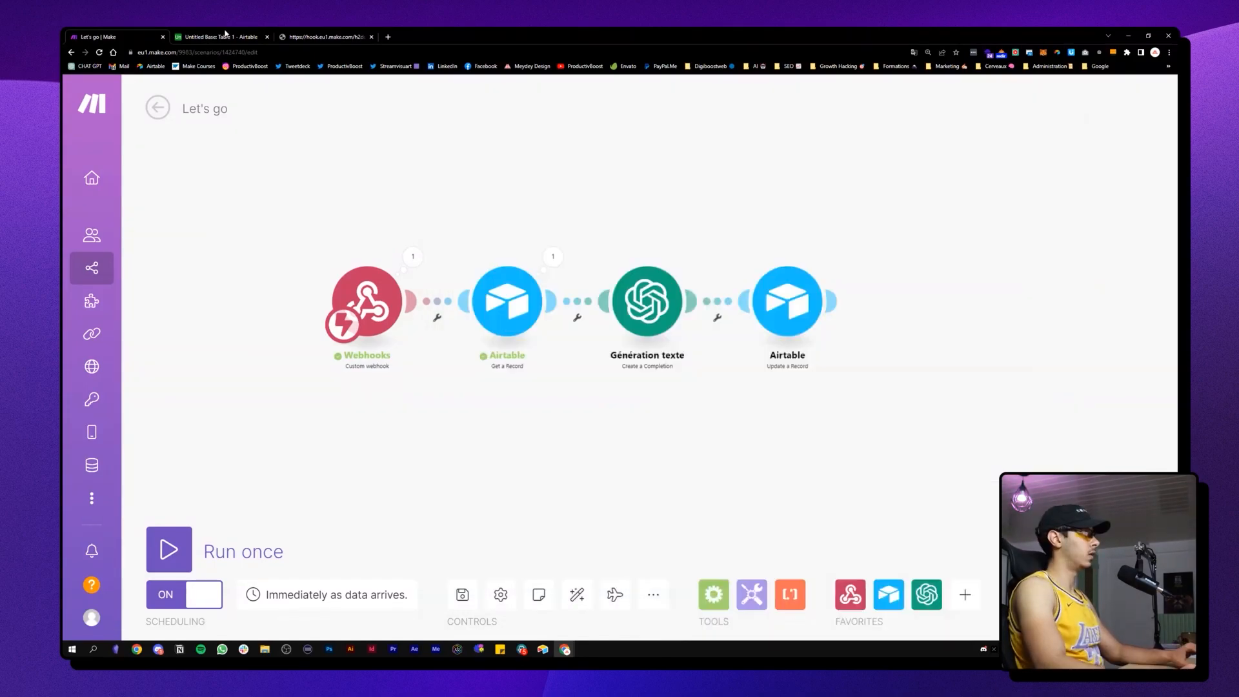
# Step: Switch to the Airtable table and add twelve empty records below the third one
pyautogui.click(224, 35)
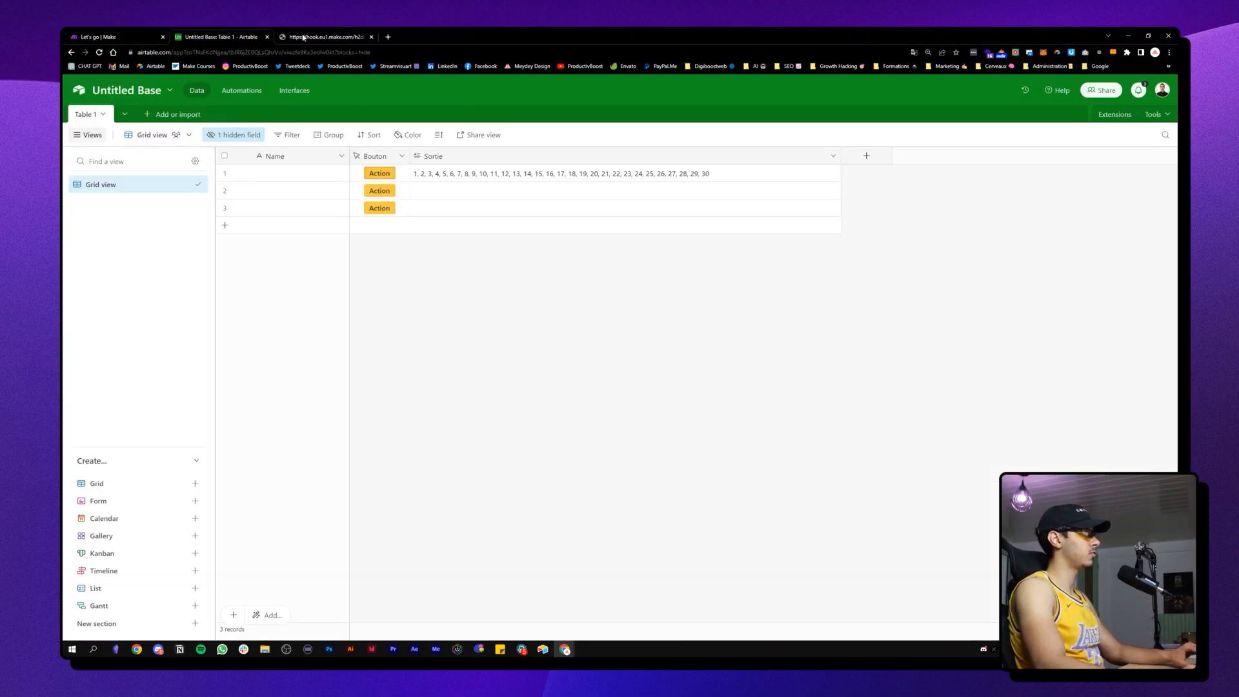
pyautogui.click(286, 210)
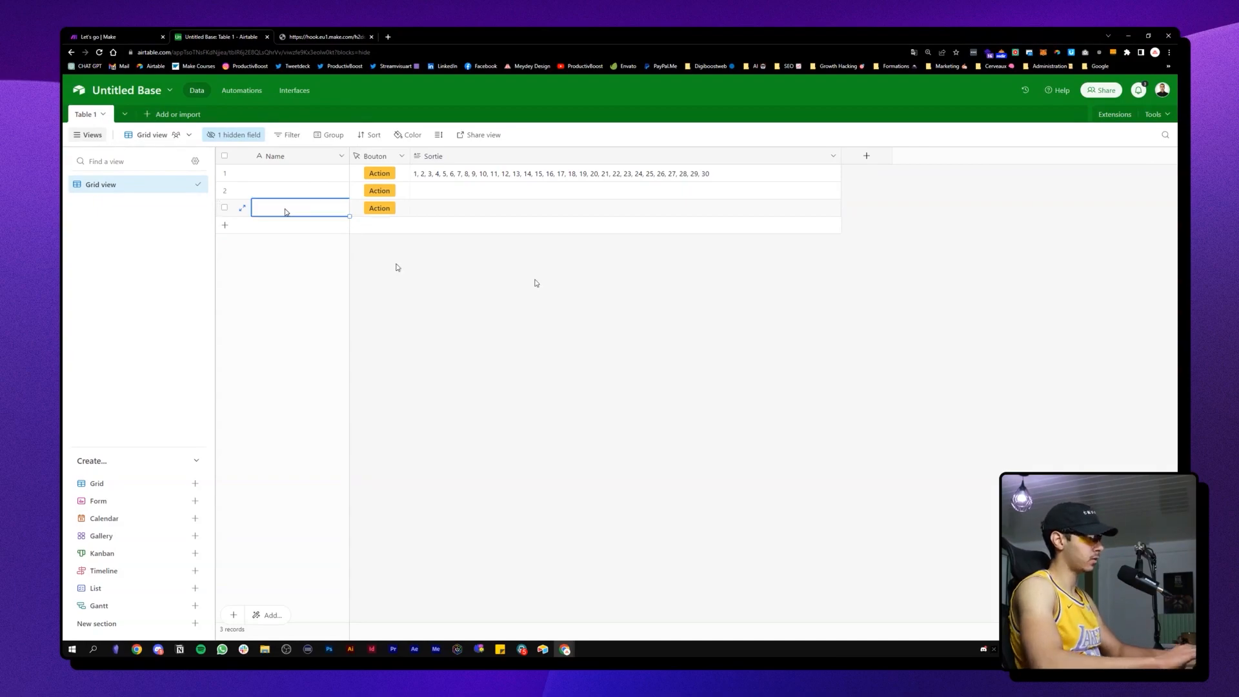
pyautogui.hotkey('shift', 'Return')
pyautogui.hotkey('shift', 'Return')
pyautogui.hotkey('shift', 'Return')
pyautogui.hotkey('shift', 'Return')
pyautogui.hotkey('shift', 'Return')
pyautogui.hotkey('shift', 'Return')
pyautogui.hotkey('shift', 'Return')
pyautogui.hotkey('shift', 'Return')
pyautogui.hotkey('shift', 'Return')
pyautogui.hotkey('shift', 'Return')
pyautogui.hotkey('shift', 'Return')
pyautogui.hotkey('shift', 'Return')
# Step: Clear the generated text from the first record's Sortie cell
pyautogui.click(663, 178)
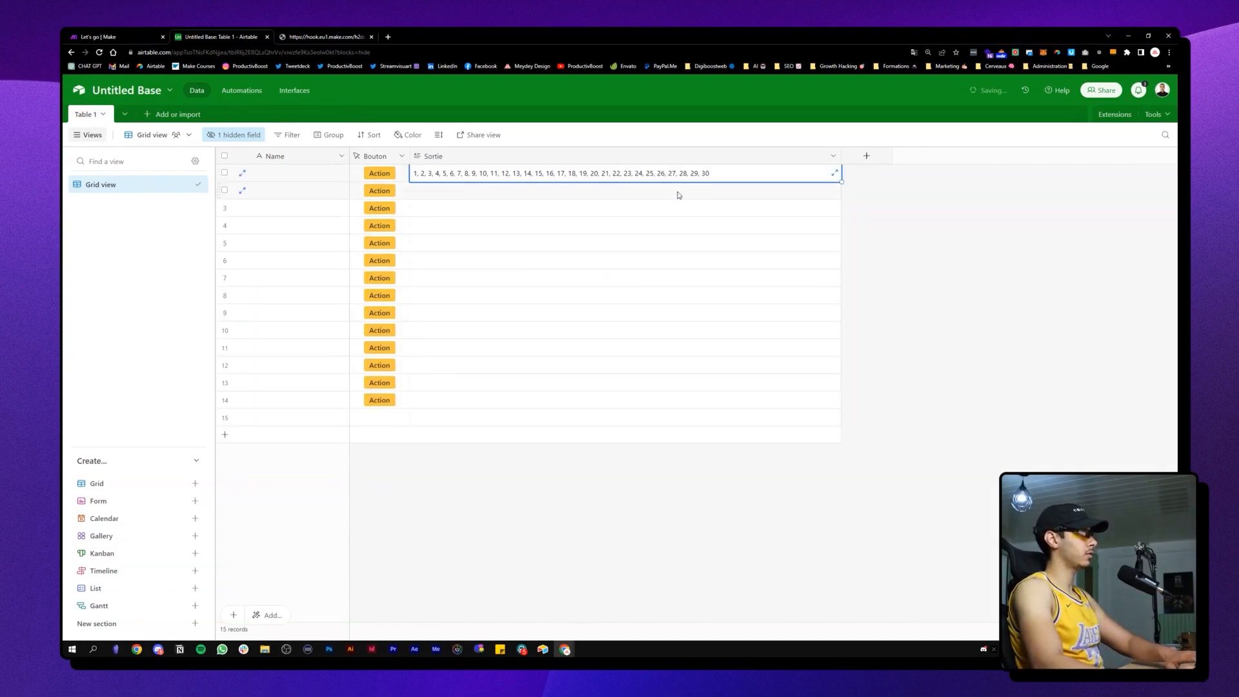
pyautogui.press('Delete')
pyautogui.click(946, 256)
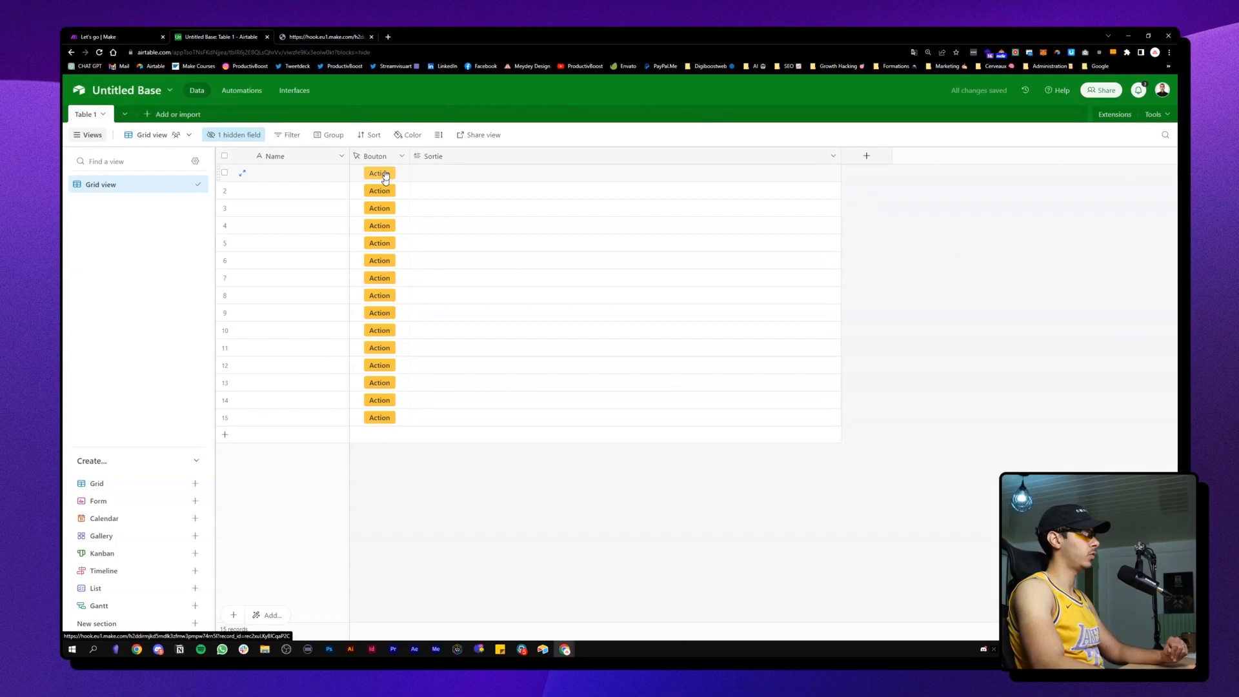
# Step: Trigger the first record's Action button to test the changed prompt and check its Sortie cell
pyautogui.click(385, 175)
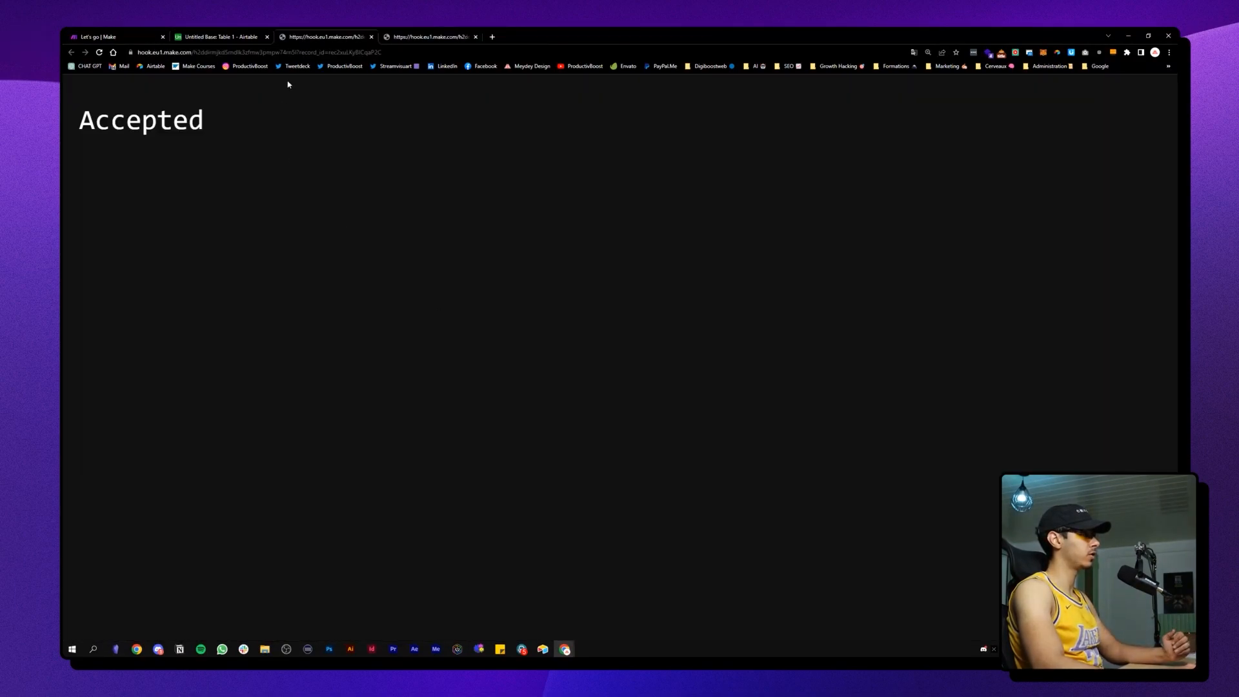
pyautogui.click(127, 35)
pyautogui.click(225, 35)
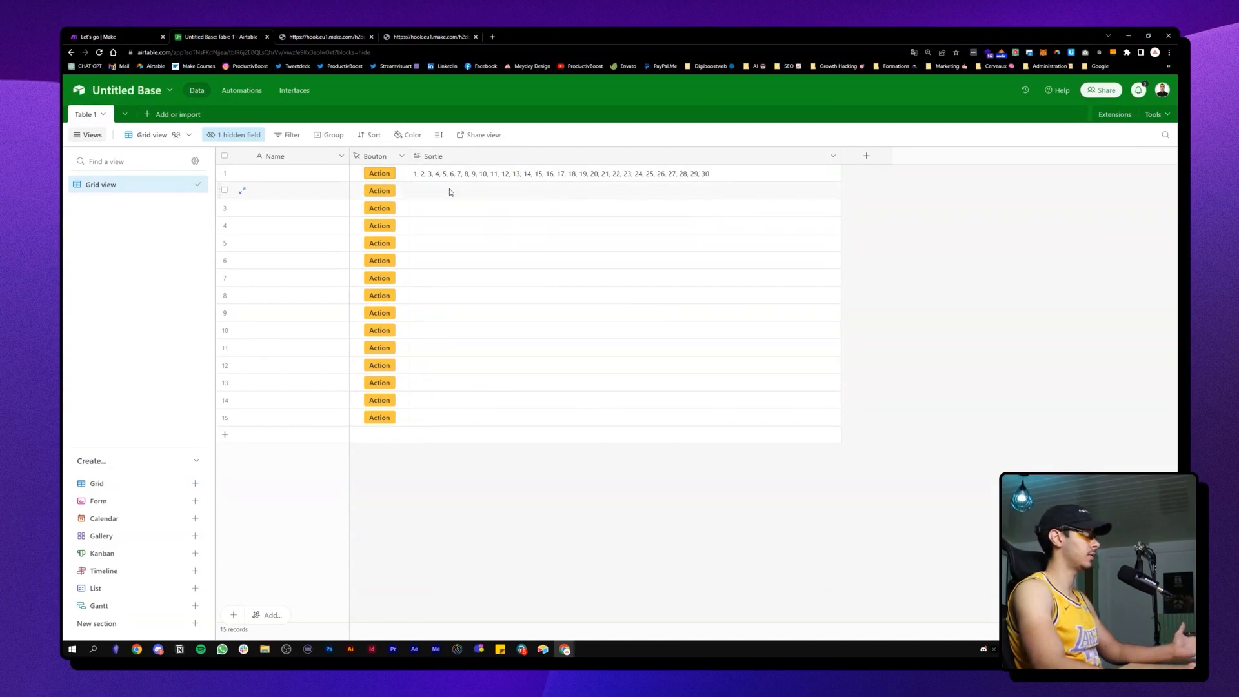
# Step: Save the Make scenario and trigger the first record's Action button in Airtable again
pyautogui.click(117, 37)
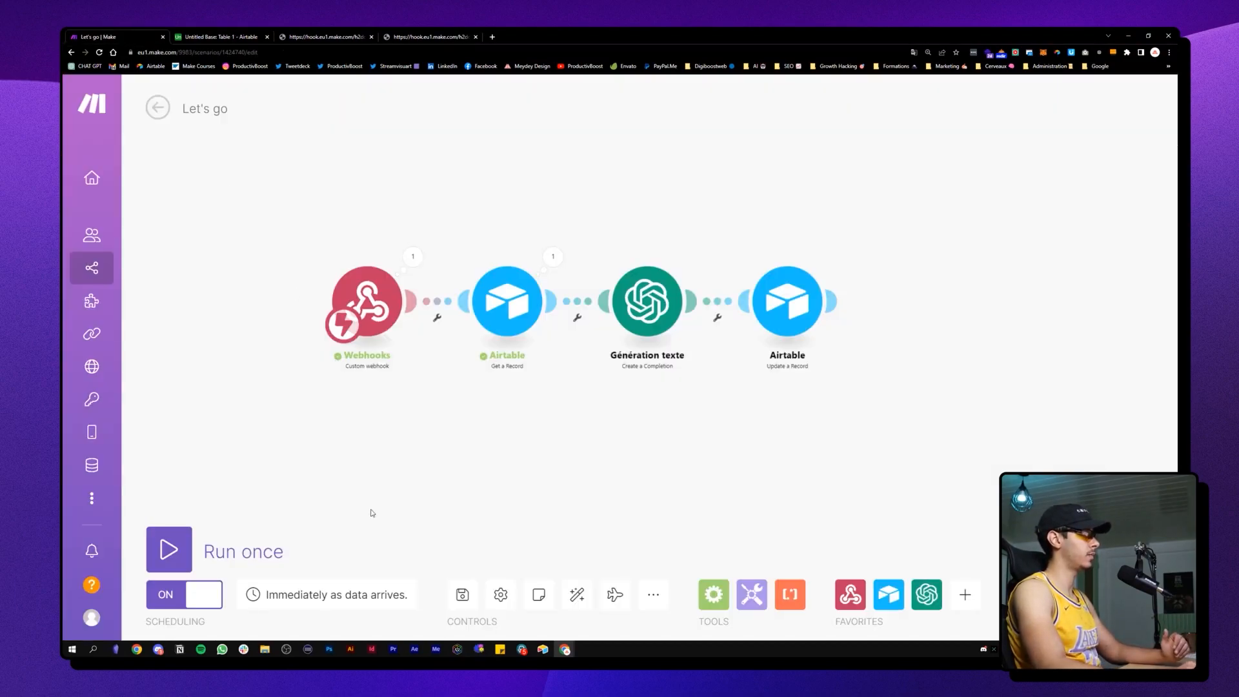
pyautogui.click(462, 597)
pyautogui.click(248, 34)
pyautogui.click(381, 208)
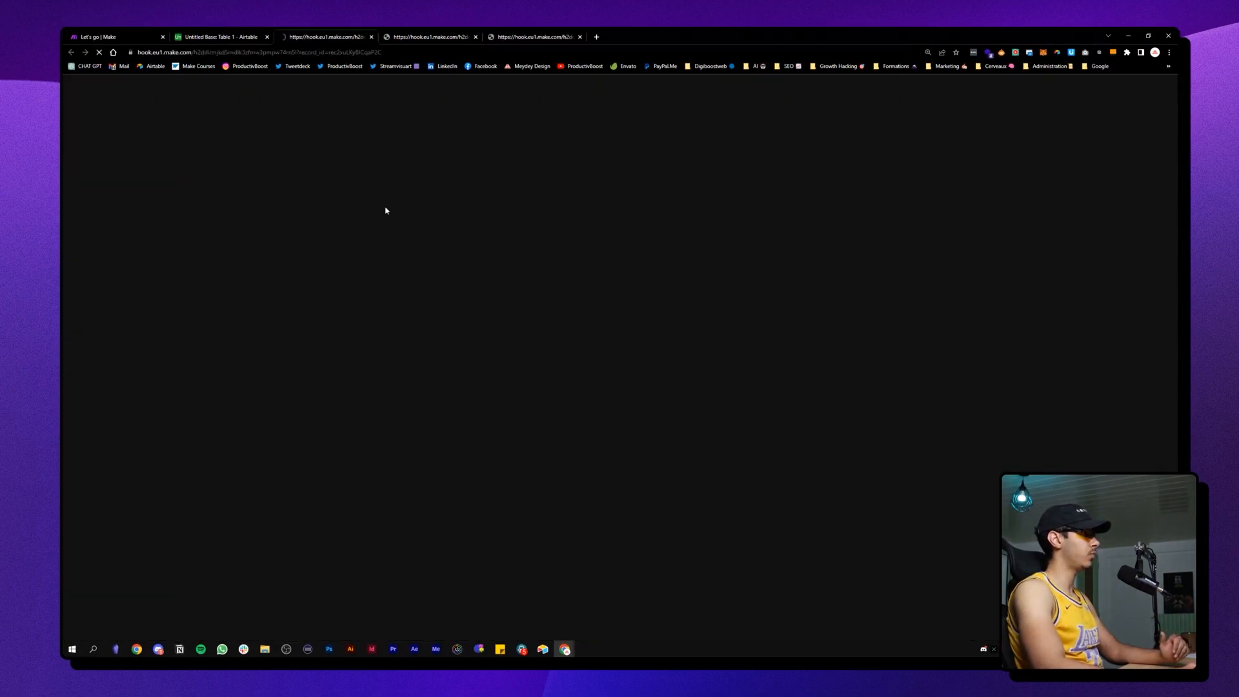
# Step: Return to the Airtable table and widen the Sortie column until the first record's full generated text fits
pyautogui.click(248, 36)
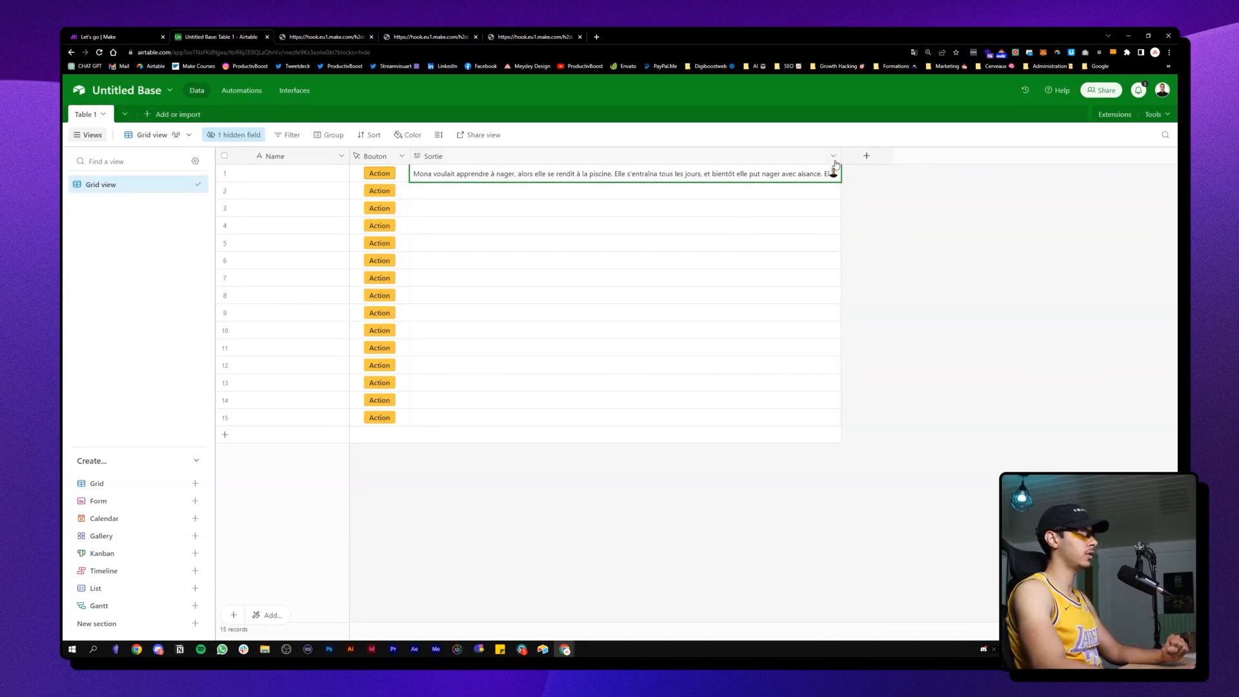
pyautogui.moveTo(841, 157); pyautogui.dragTo(981, 157)
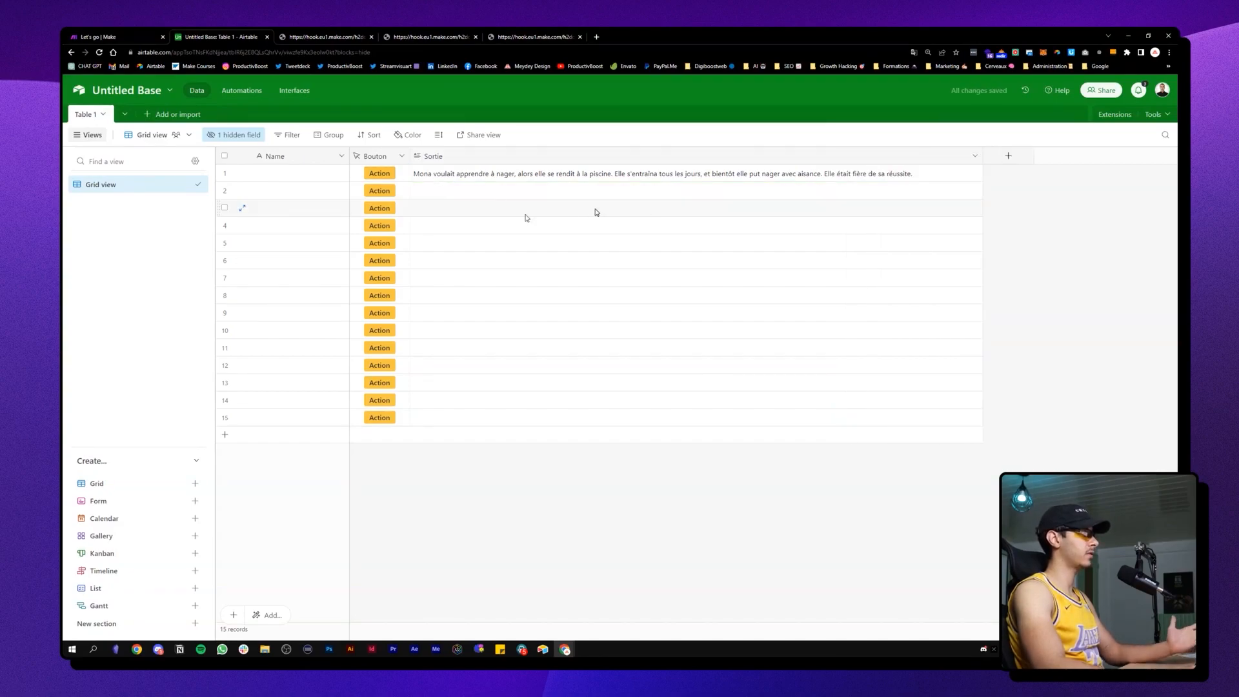
# Step: Trigger the Action buttons of records 2 to 15 one after another and check the runs in the Make scenario
pyautogui.click(380, 192)
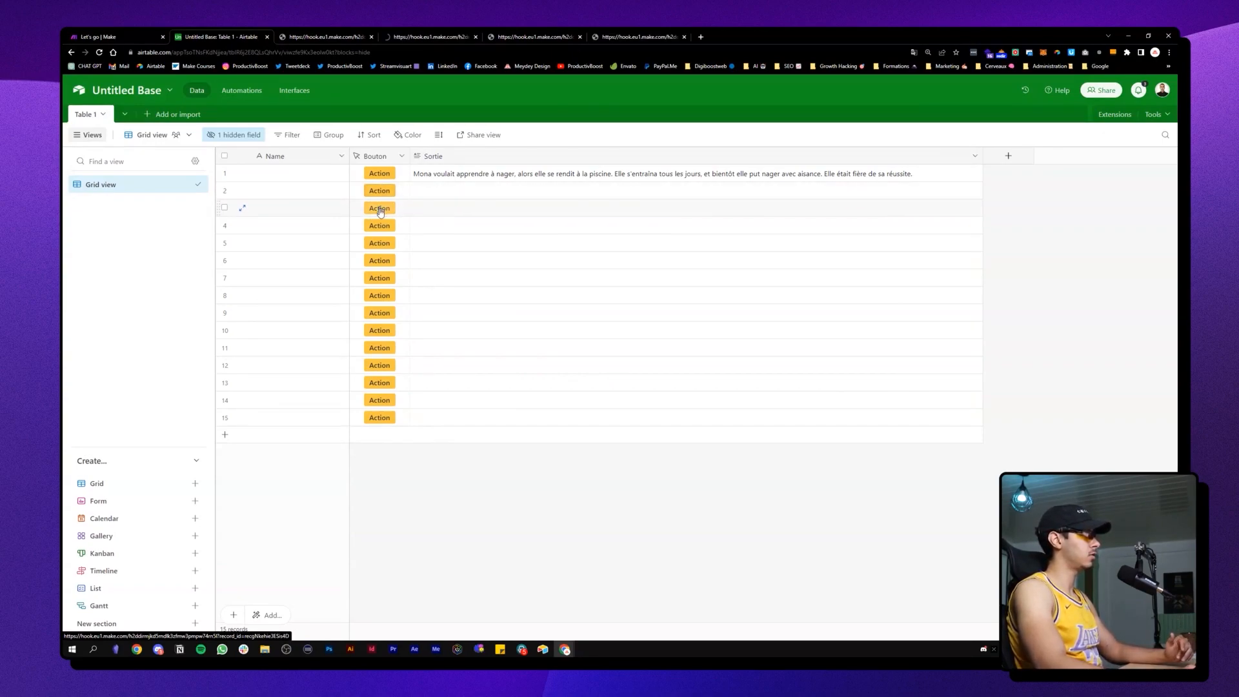
pyautogui.click(379, 209)
pyautogui.click(380, 226)
pyautogui.click(379, 244)
pyautogui.click(380, 261)
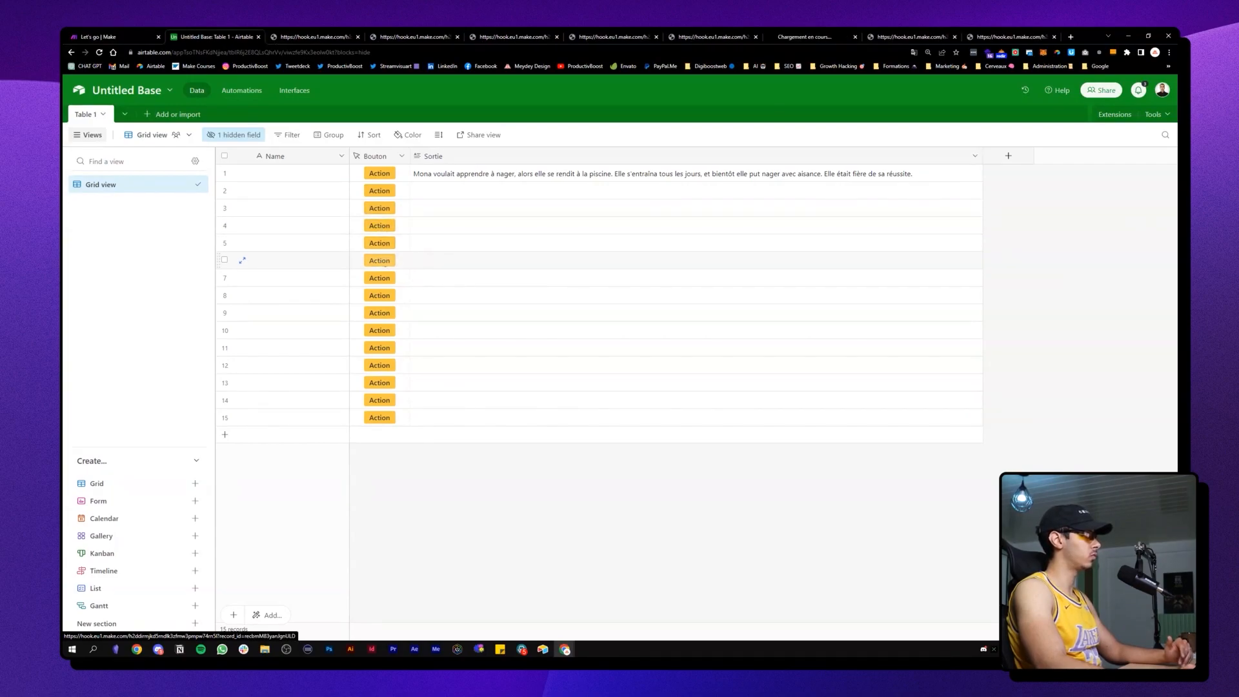
pyautogui.click(379, 278)
pyautogui.click(379, 295)
pyautogui.click(379, 313)
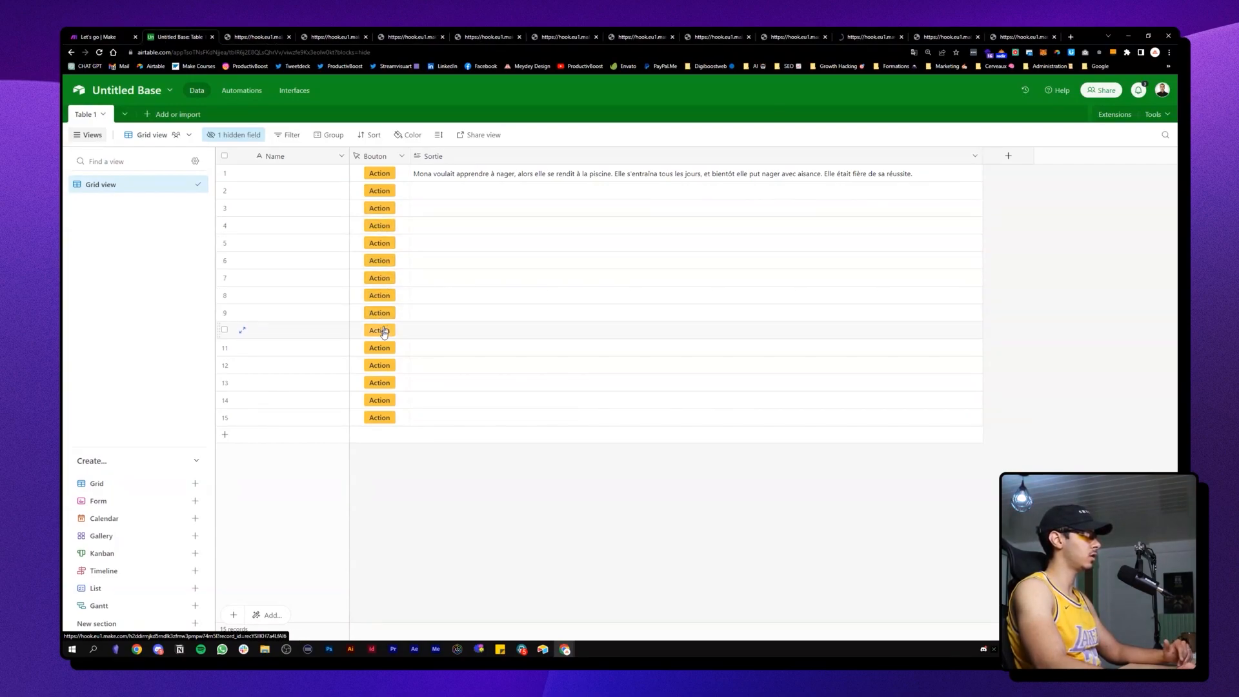
pyautogui.click(379, 330)
pyautogui.click(380, 348)
pyautogui.click(380, 366)
pyautogui.click(385, 383)
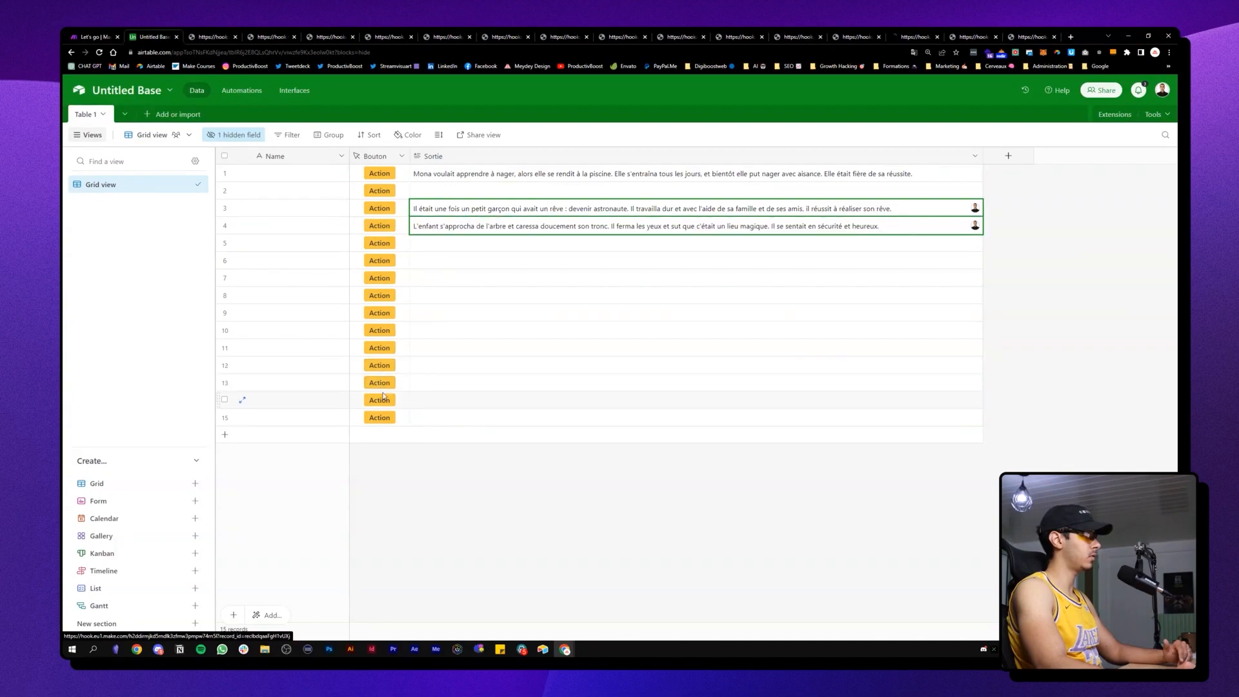
pyautogui.click(383, 400)
pyautogui.click(382, 418)
pyautogui.click(103, 36)
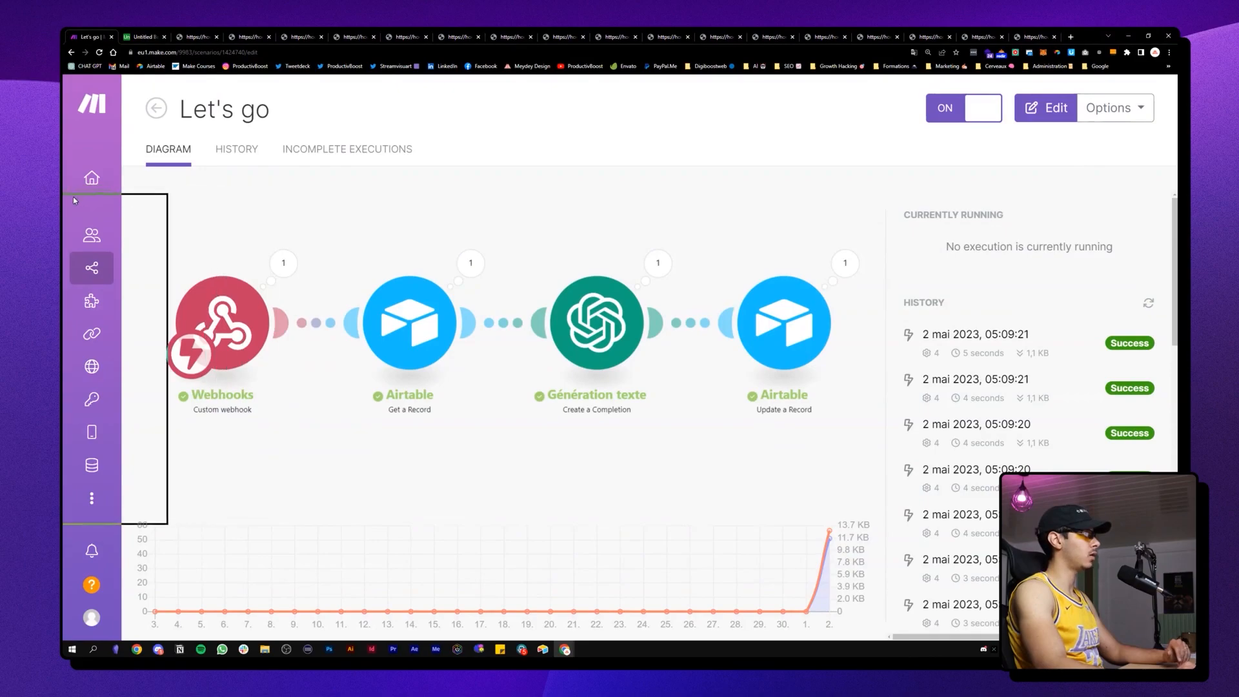
# Step: Dock the browser window to half of the screen and close all the webhook response pages
pyautogui.moveTo(73, 197); pyautogui.dragTo(62, 199)
pyautogui.click(123, 38)
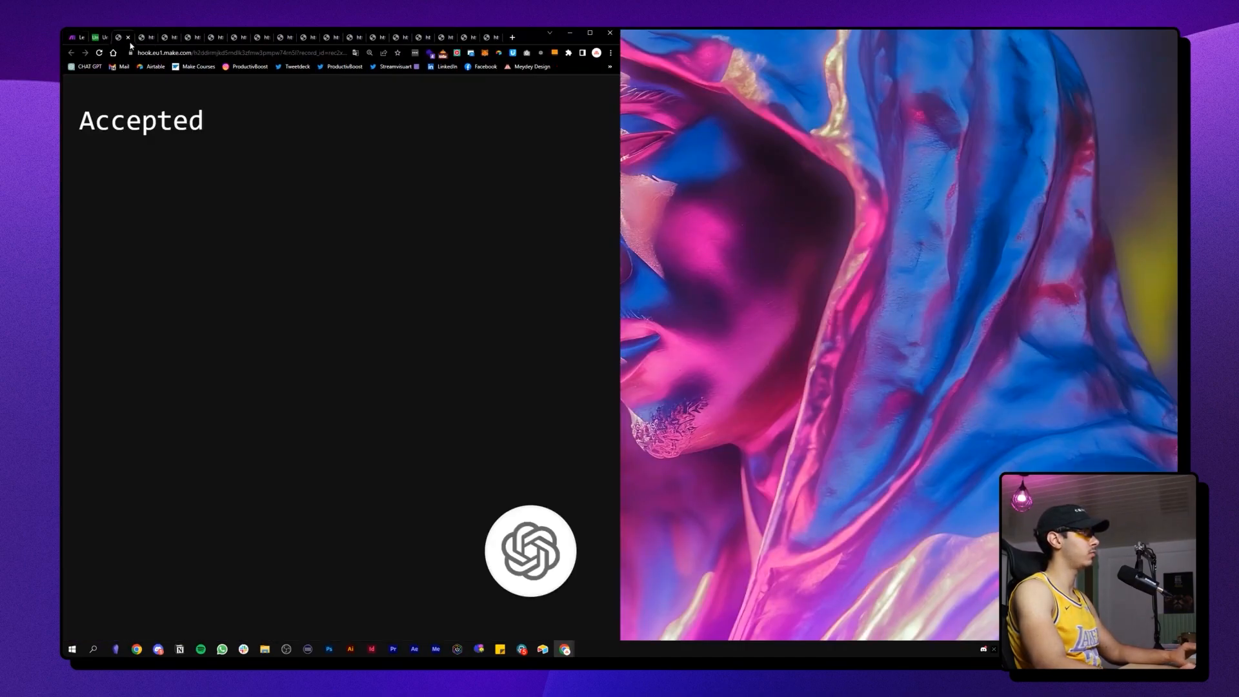
pyautogui.click(128, 41)
pyautogui.click(127, 42)
pyautogui.click(127, 41)
pyautogui.click(128, 41)
pyautogui.click(128, 42)
pyautogui.click(127, 41)
pyautogui.click(127, 41)
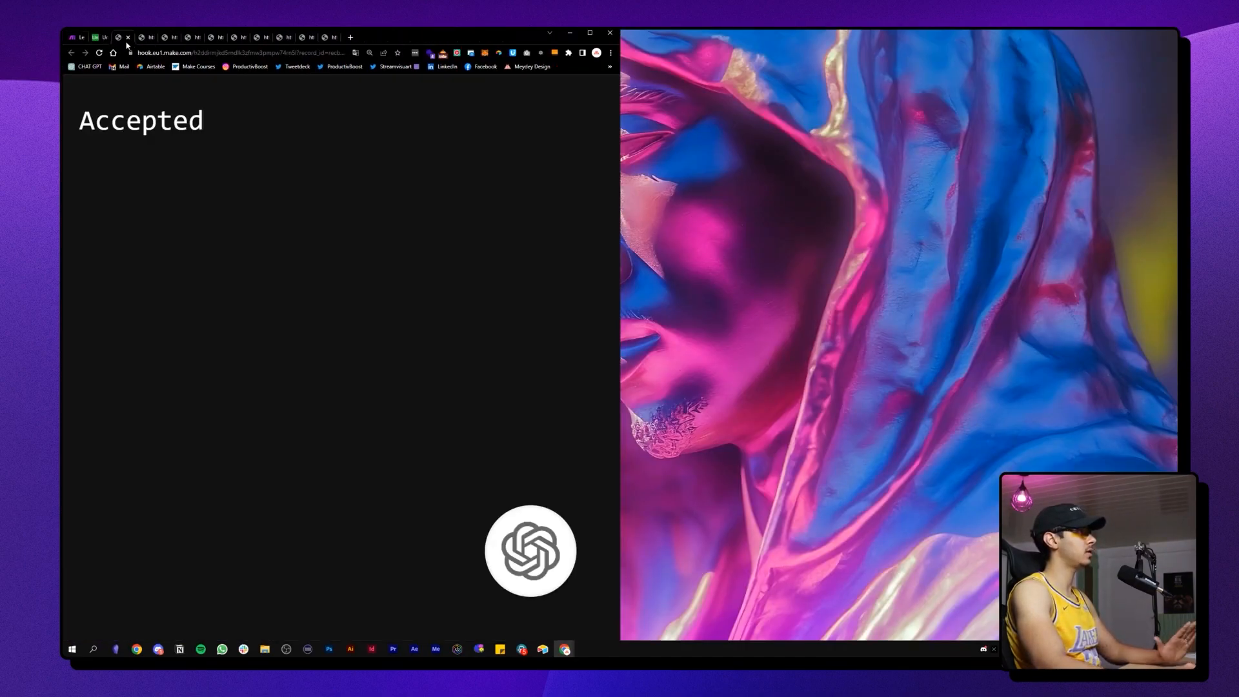
pyautogui.click(128, 38)
pyautogui.click(127, 39)
pyautogui.click(127, 39)
pyautogui.click(128, 39)
pyautogui.click(127, 38)
pyautogui.click(127, 39)
pyautogui.click(127, 39)
pyautogui.click(127, 39)
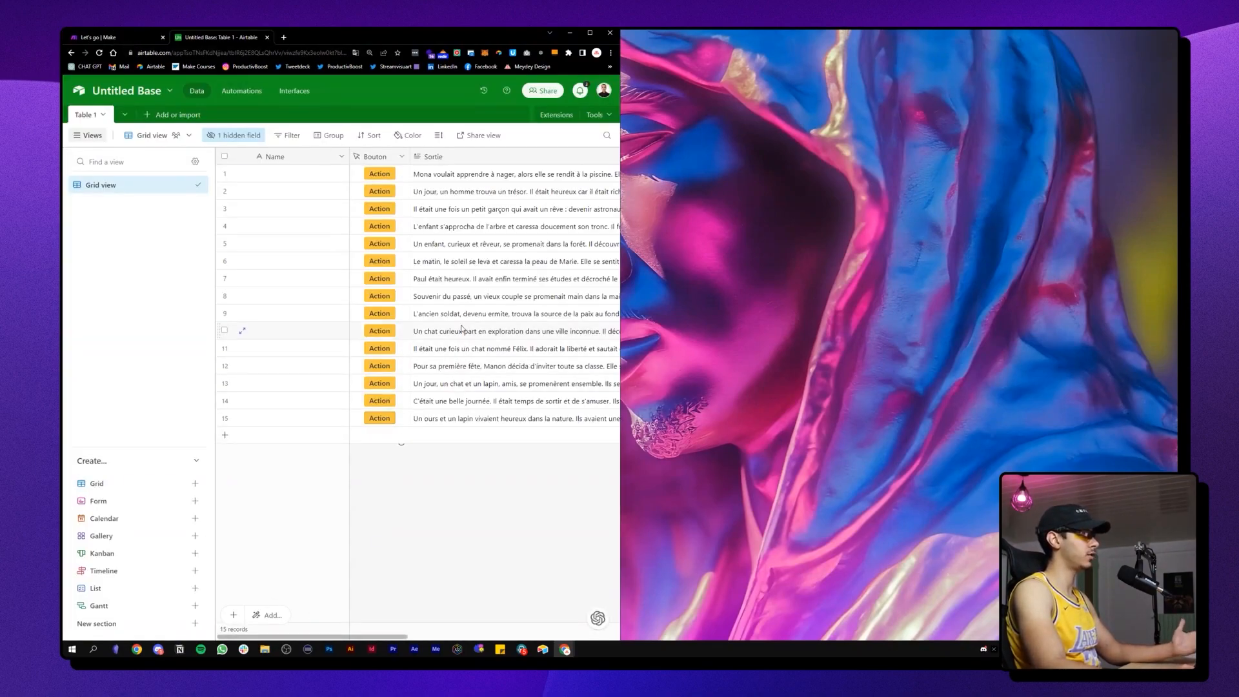
# Step: Look through the generated texts and clear the Sortie cells of all fifteen records
pyautogui.hscroll(5, 461, 330)
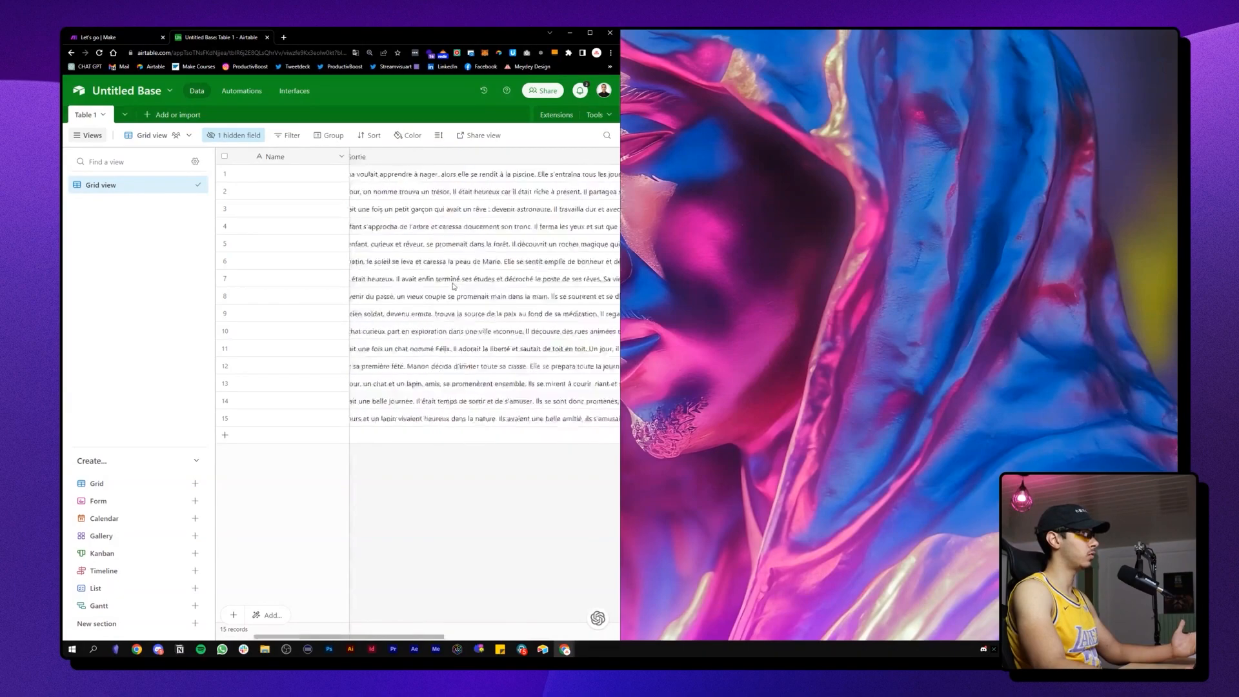
pyautogui.hscroll(-5, 454, 286)
pyautogui.moveTo(414, 174); pyautogui.dragTo(477, 420)
pyautogui.press('Delete')
pyautogui.press('Return')
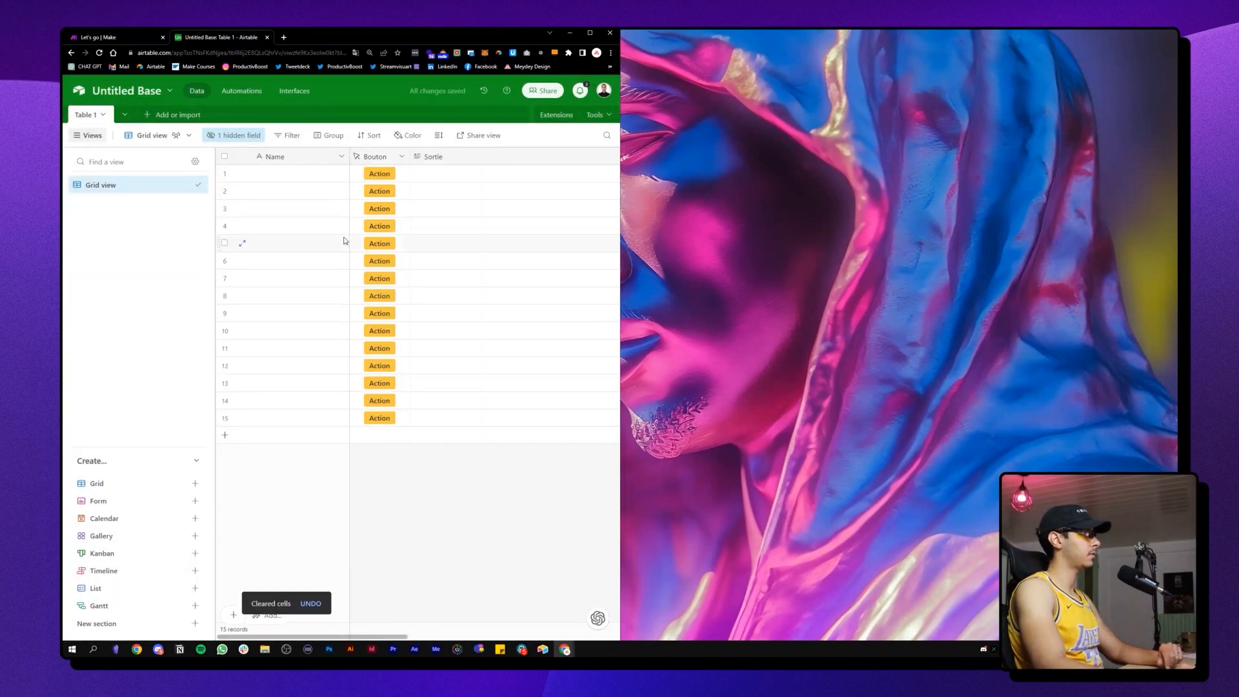
# Step: Move the Make scenario into its own window beside Airtable and set its page zoom to 100 %
pyautogui.moveTo(111, 37); pyautogui.dragTo(1178, 309)
pyautogui.click(208, 174)
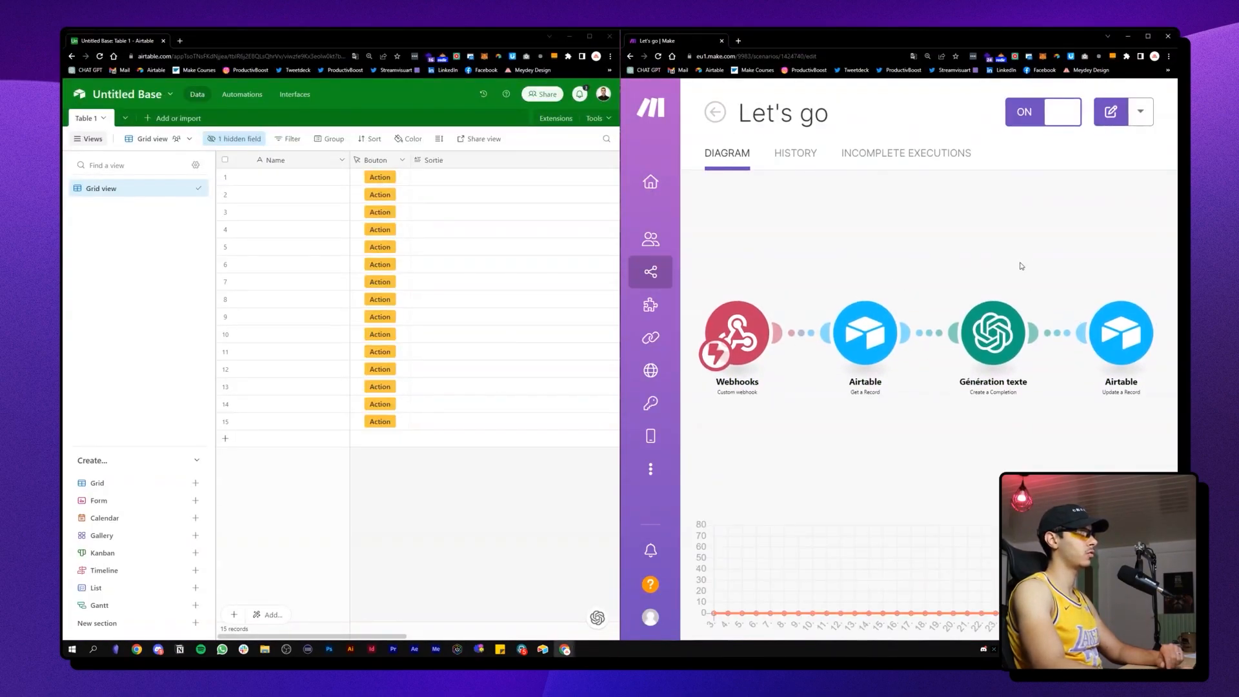
pyautogui.moveTo(658, 138)
pyautogui.scroll(-4, 655, 138)
pyautogui.scroll(1, 655, 142)
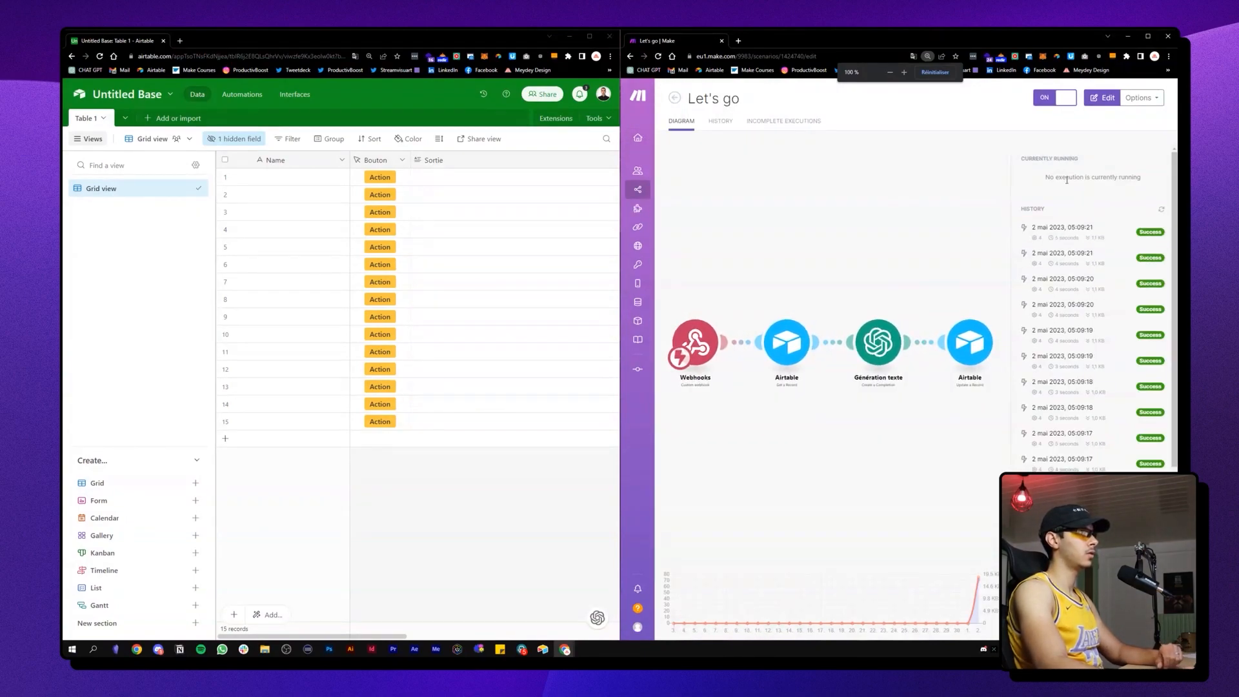
# Step: Trigger the Action buttons of the first five records while watching the scenario's currently running executions in Make
pyautogui.moveTo(1070, 154)
pyautogui.mouseDown()
pyautogui.moveTo(1078, 180)
pyautogui.moveTo(1083, 162)
pyautogui.mouseUp()
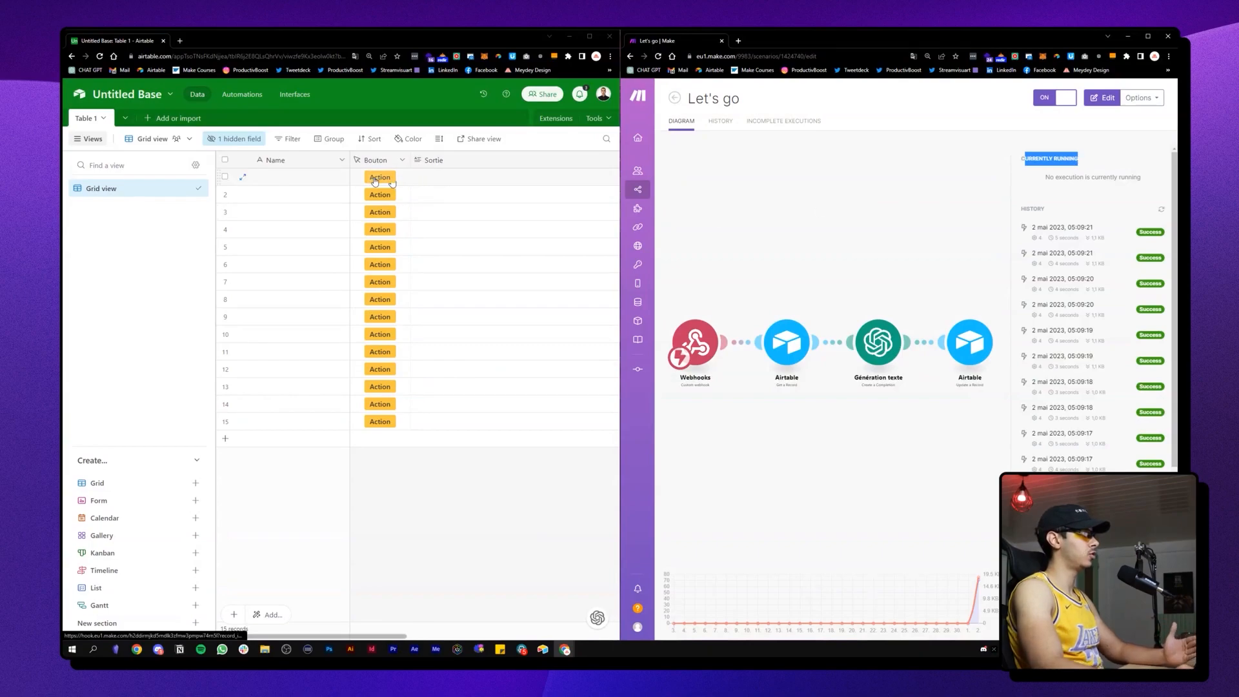
pyautogui.click(1027, 189)
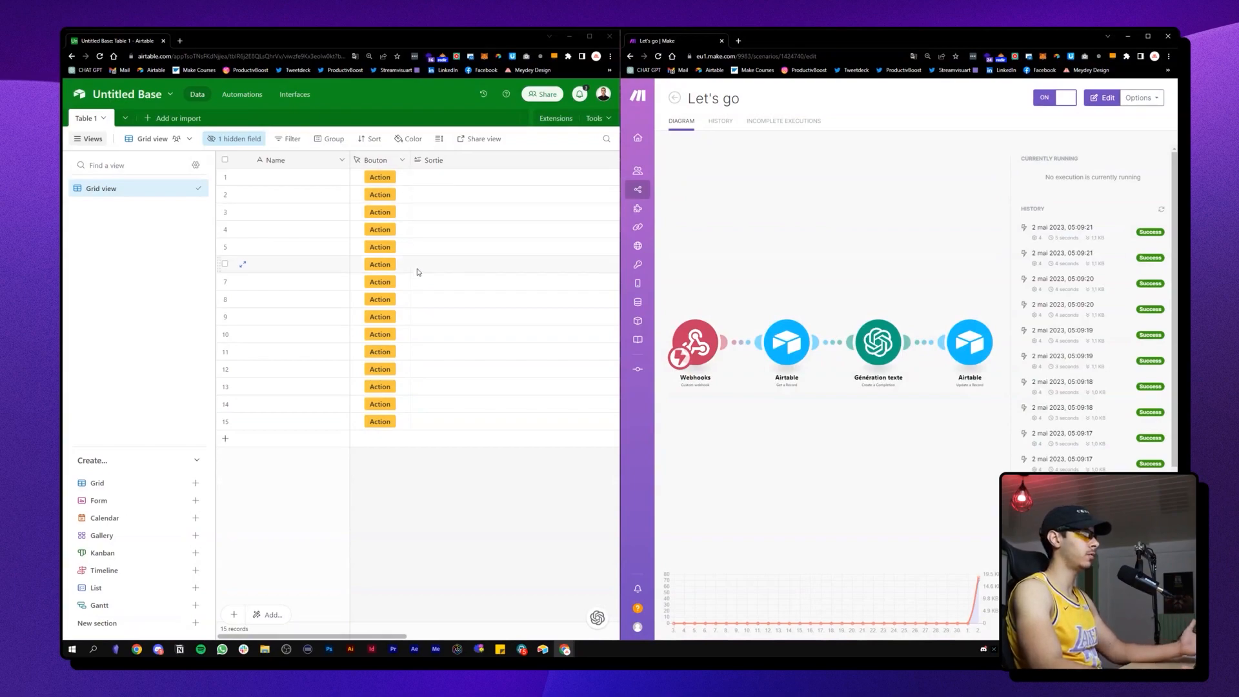
pyautogui.click(379, 177)
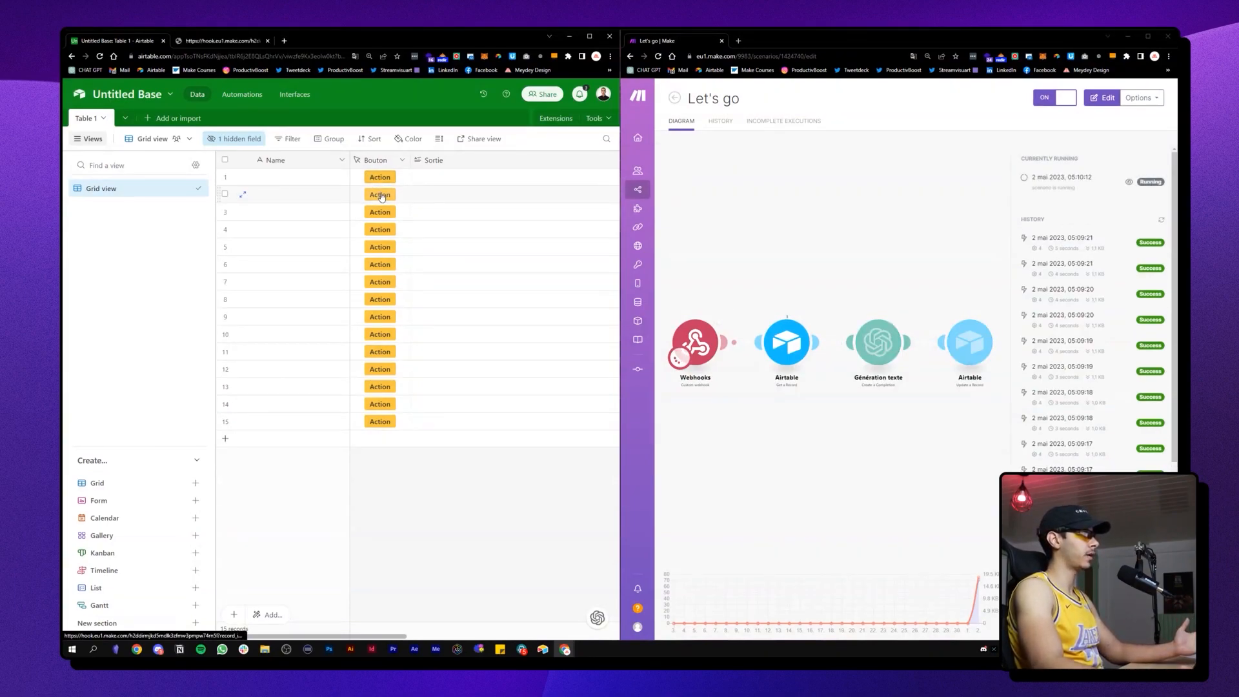
pyautogui.click(379, 194)
pyautogui.click(380, 212)
pyautogui.click(380, 229)
pyautogui.click(380, 246)
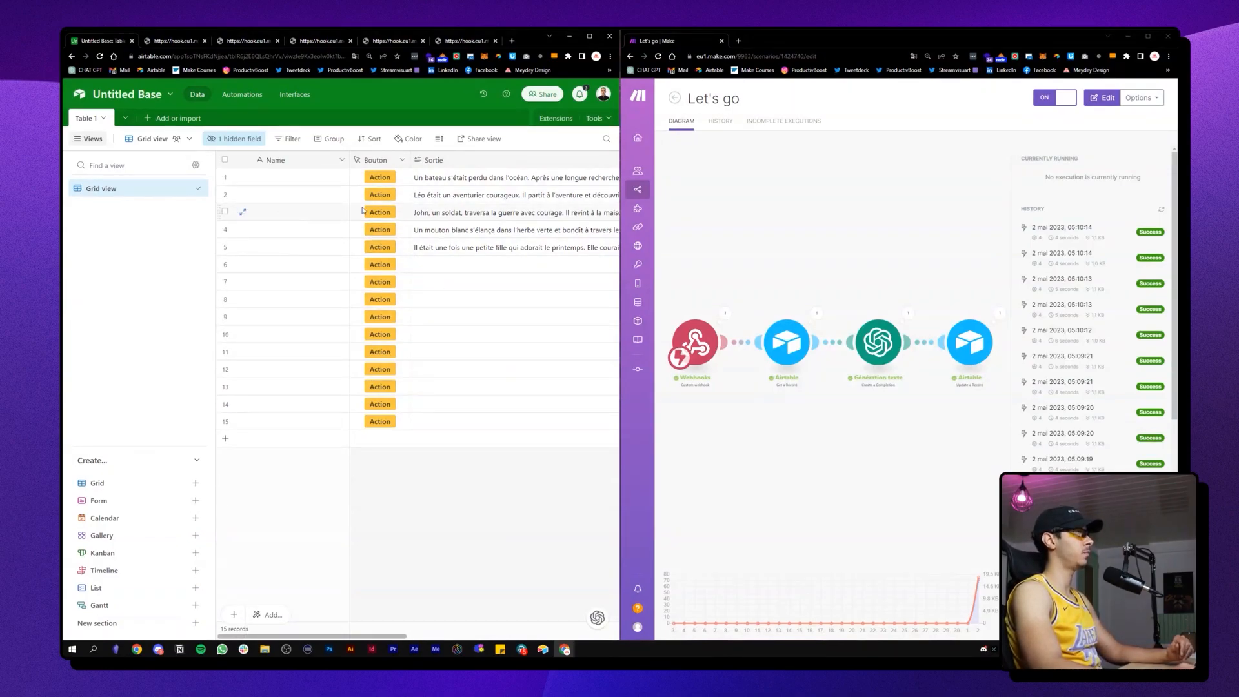
# Step: Enter "chaussure nike" as the Name of the first record in the Airtable table
pyautogui.click(310, 178)
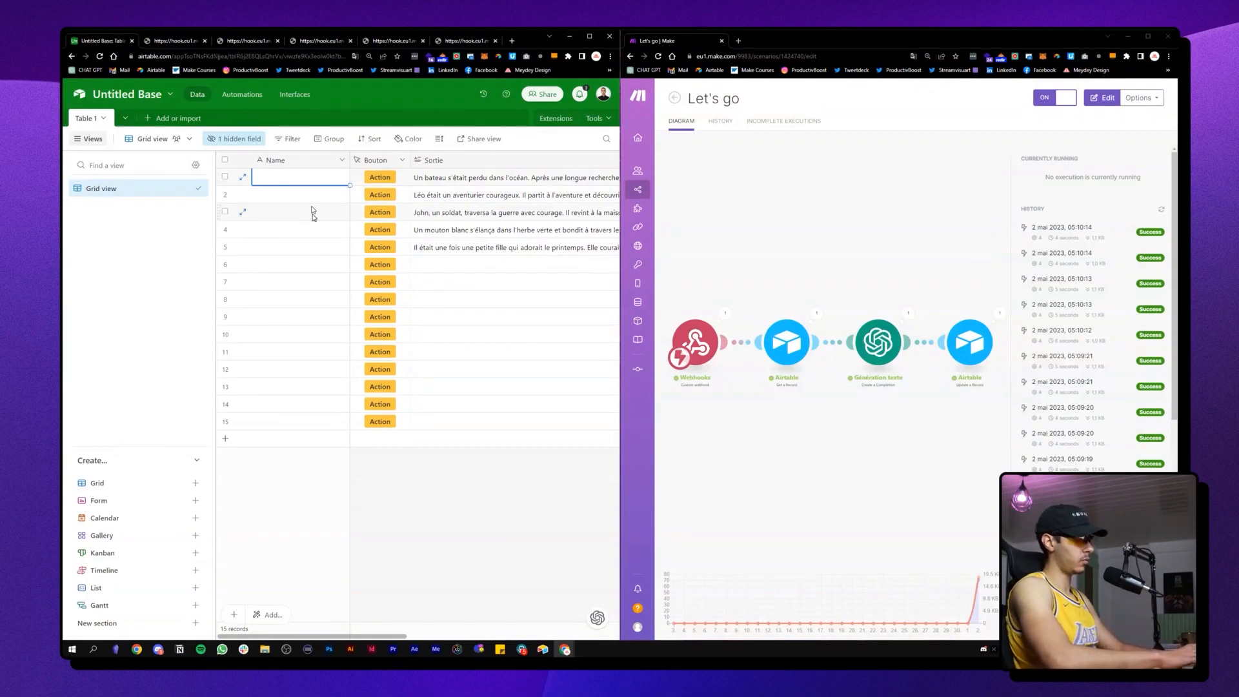
pyautogui.write('chaussure nike')
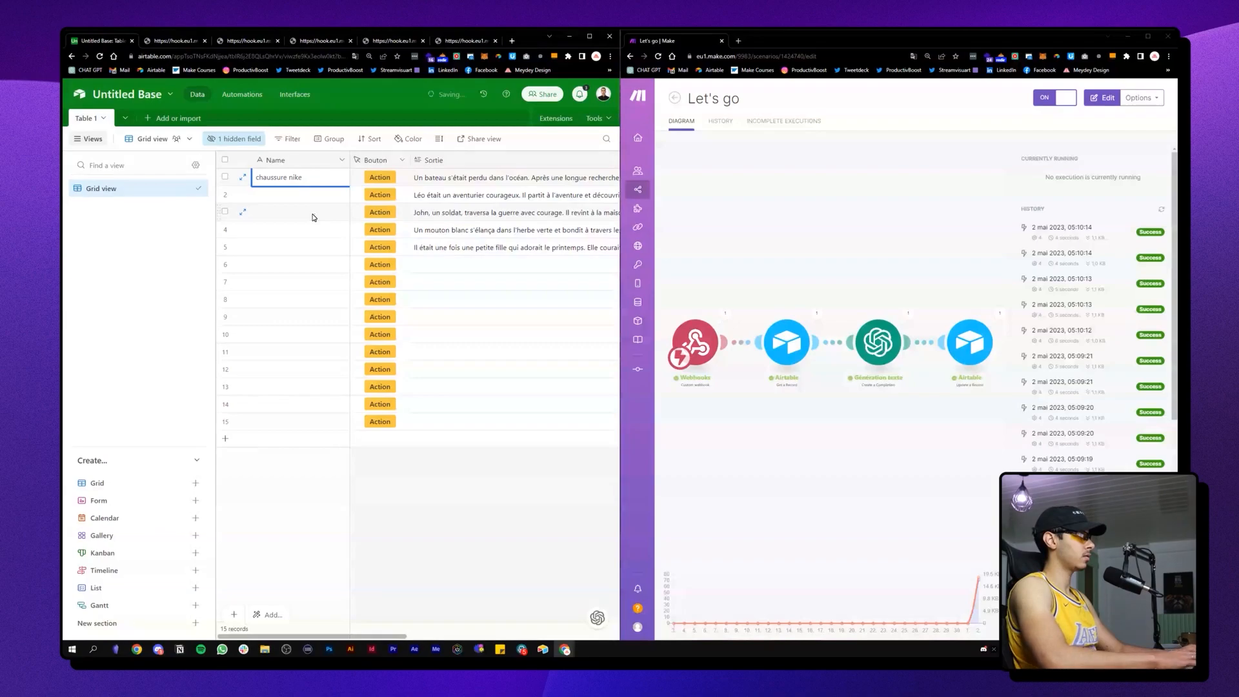
pyautogui.click(273, 199)
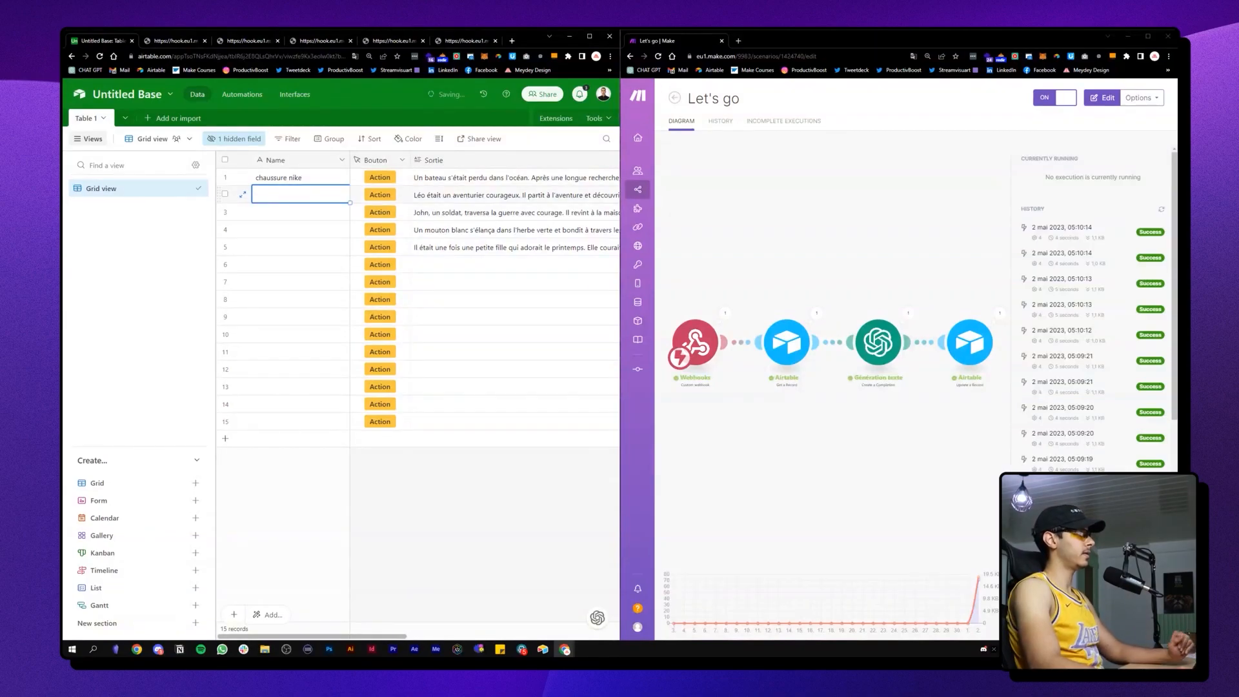
pyautogui.click(296, 181)
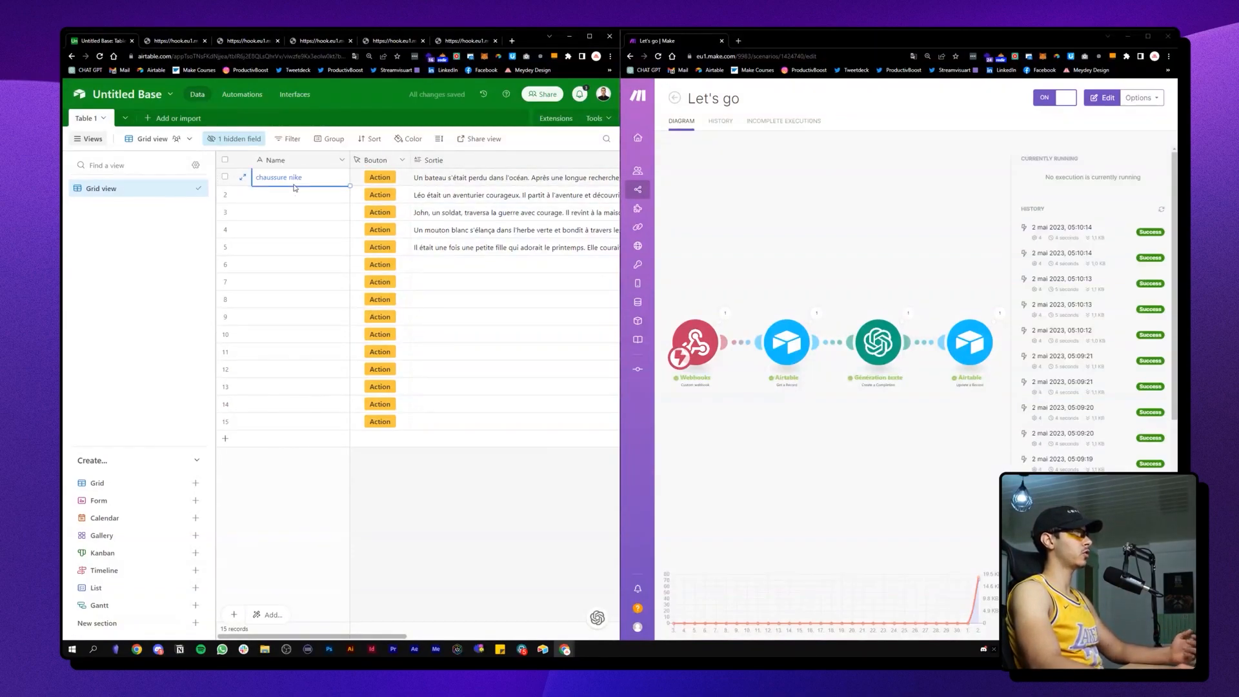
pyautogui.click(481, 191)
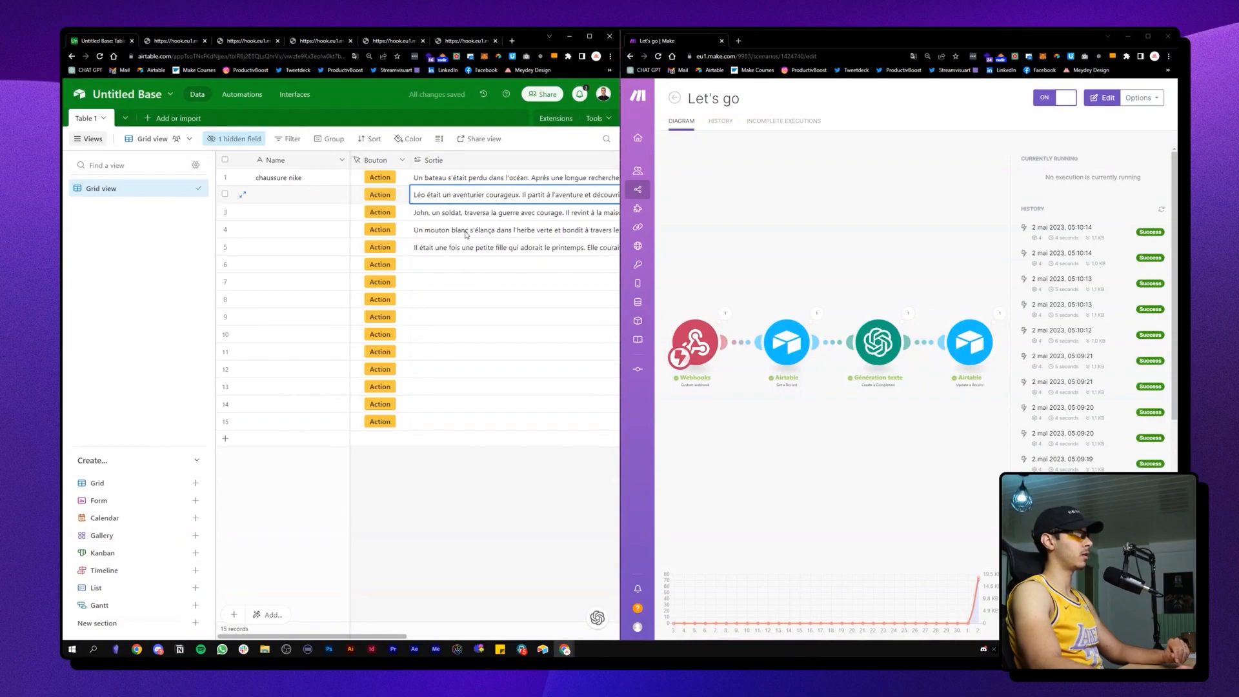